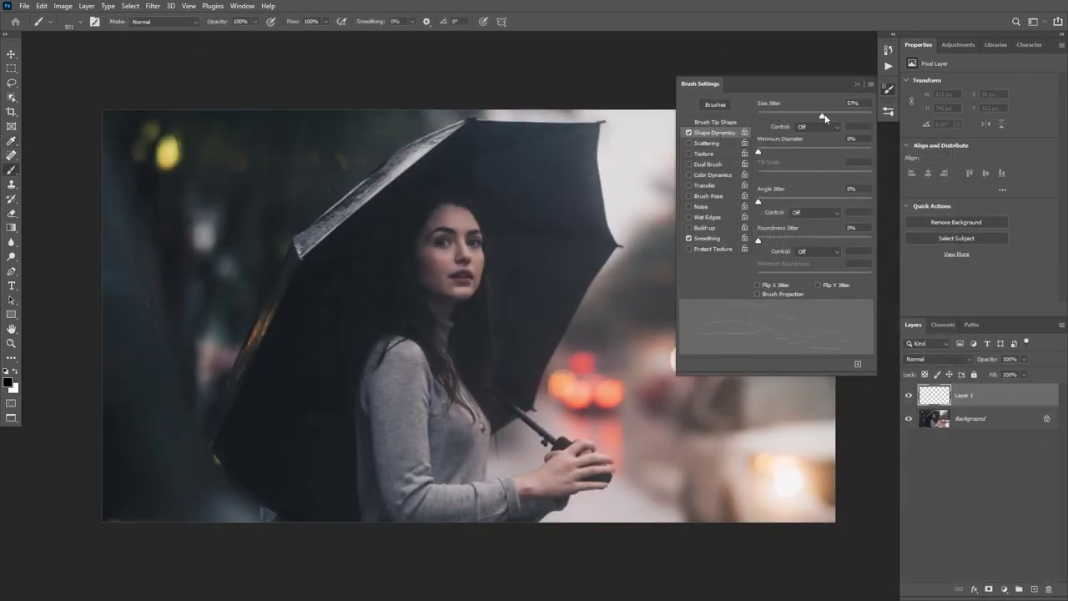
# Step: Increase the brush's size variation and scatter, then paint diagonal white rain streaks over the photo
pyautogui.moveTo(824, 118); pyautogui.dragTo(836, 120)
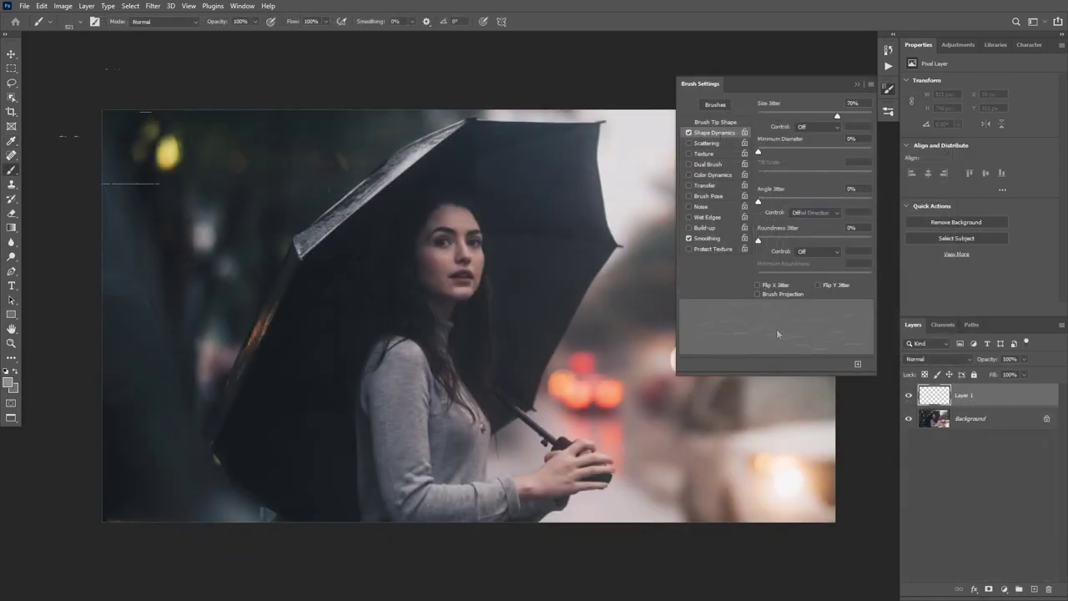
pyautogui.moveTo(136, 184)
pyautogui.mouseDown()
pyautogui.moveTo(225, 296)
pyautogui.moveTo(485, 479)
pyautogui.mouseUp()
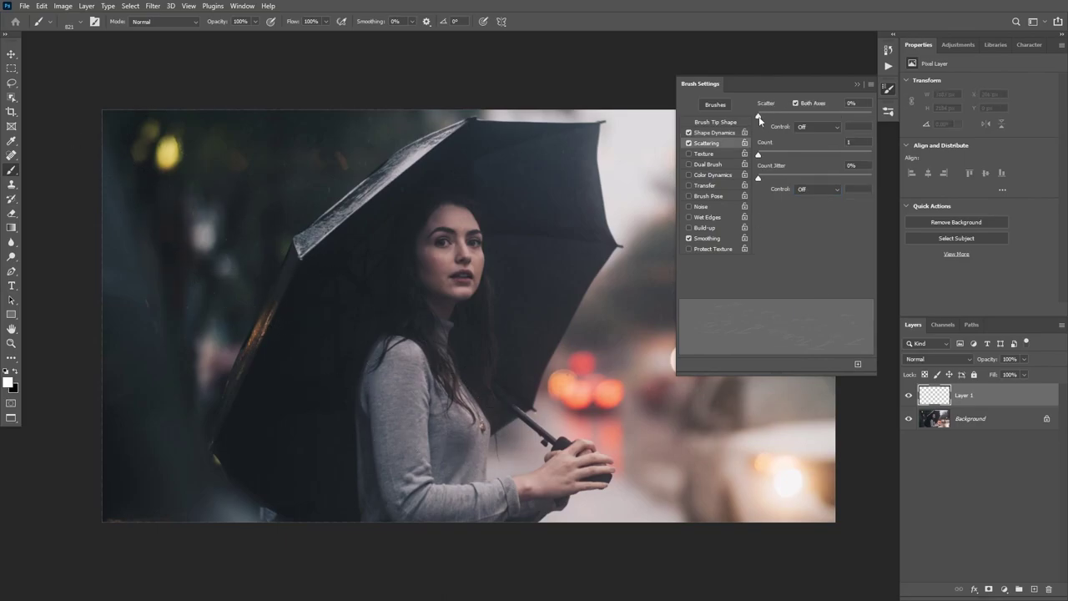
pyautogui.moveTo(760, 119); pyautogui.dragTo(808, 120)
pyautogui.moveTo(412, 222)
pyautogui.mouseDown()
pyautogui.moveTo(374, 226)
pyautogui.moveTo(397, 300)
pyautogui.moveTo(549, 305)
pyautogui.moveTo(530, 215)
pyautogui.moveTo(376, 202)
pyautogui.moveTo(271, 272)
pyautogui.moveTo(227, 154)
pyautogui.mouseUp()
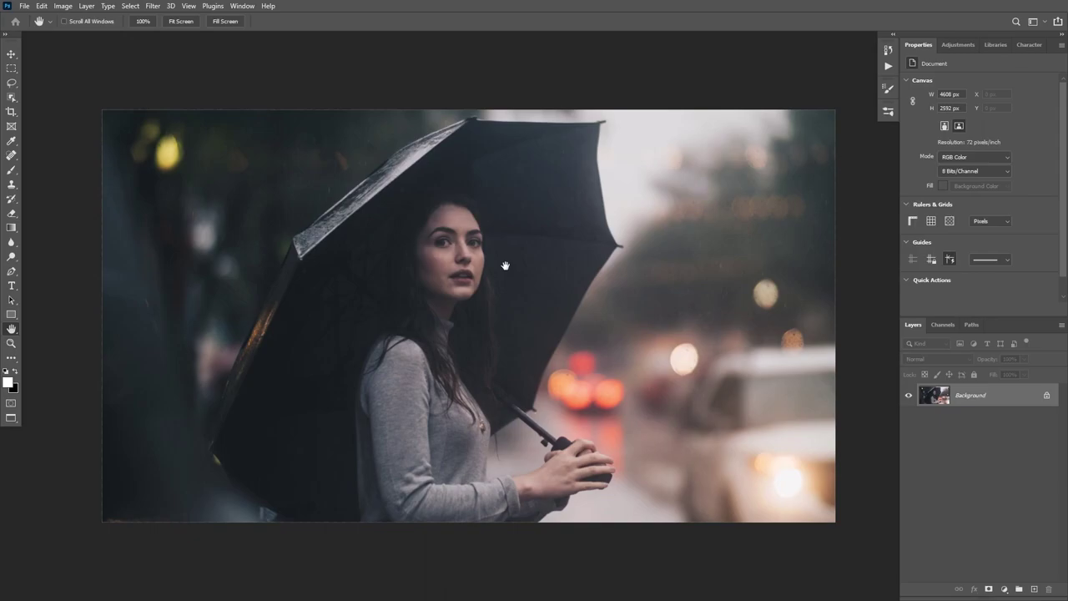
# Step: Create a blank white 1000 × 1000 px document with an empty Layer 1 above the background
pyautogui.hotkey('ctrl', 'n')
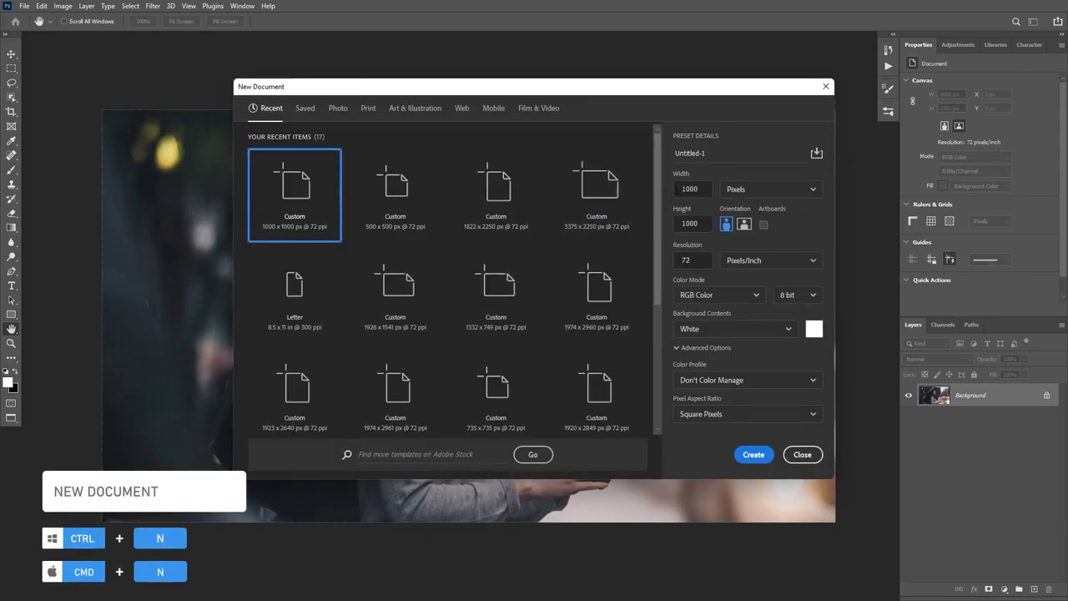
pyautogui.click(751, 456)
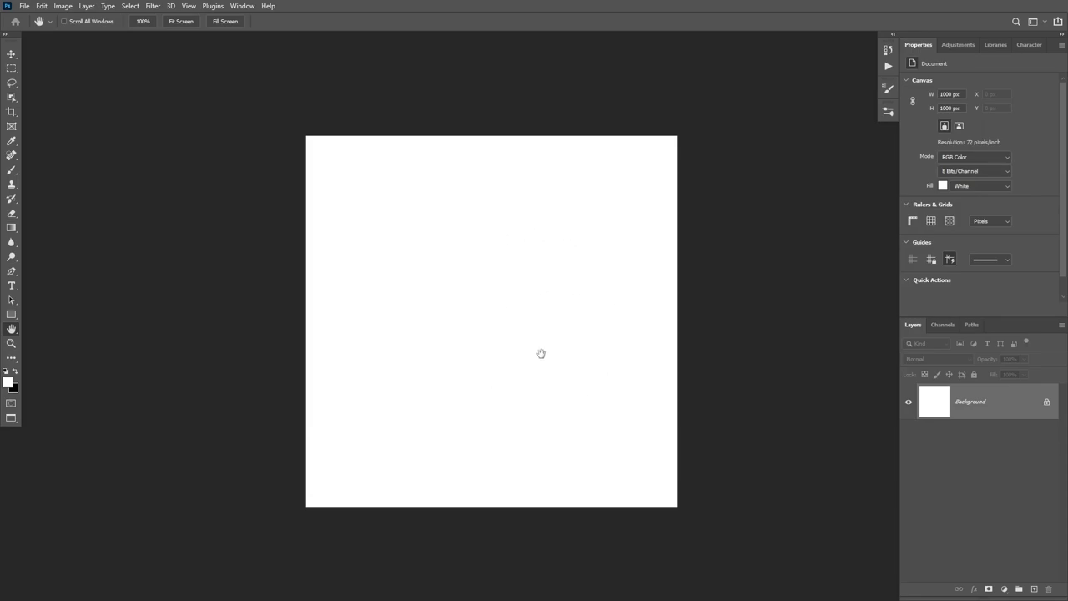
pyautogui.click(1034, 589)
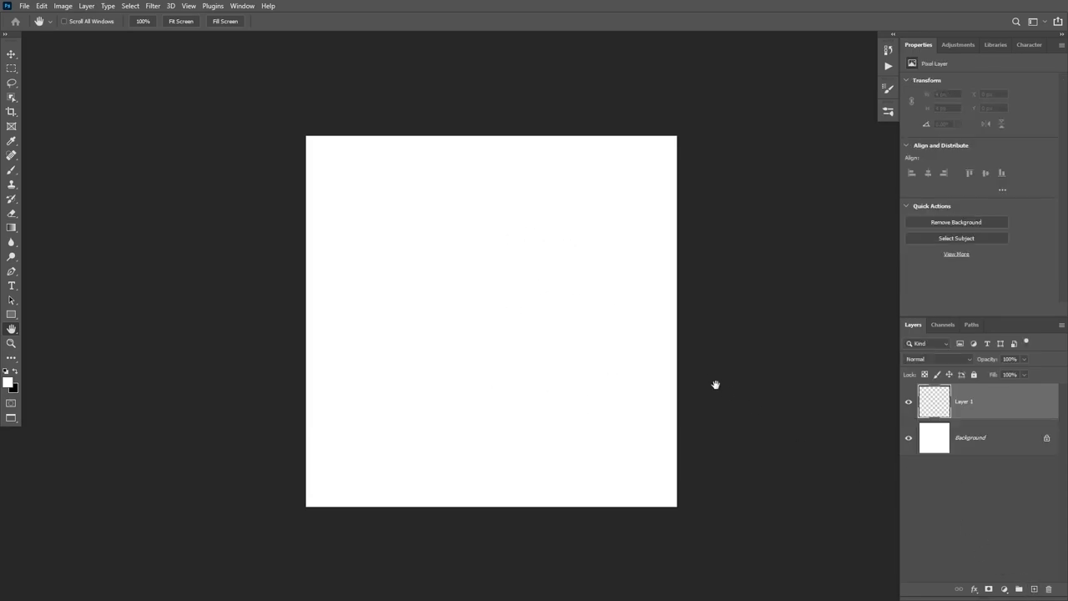
# Step: Paint a soft black dot about 554 px across at the centre of Layer 1
pyautogui.press('b')
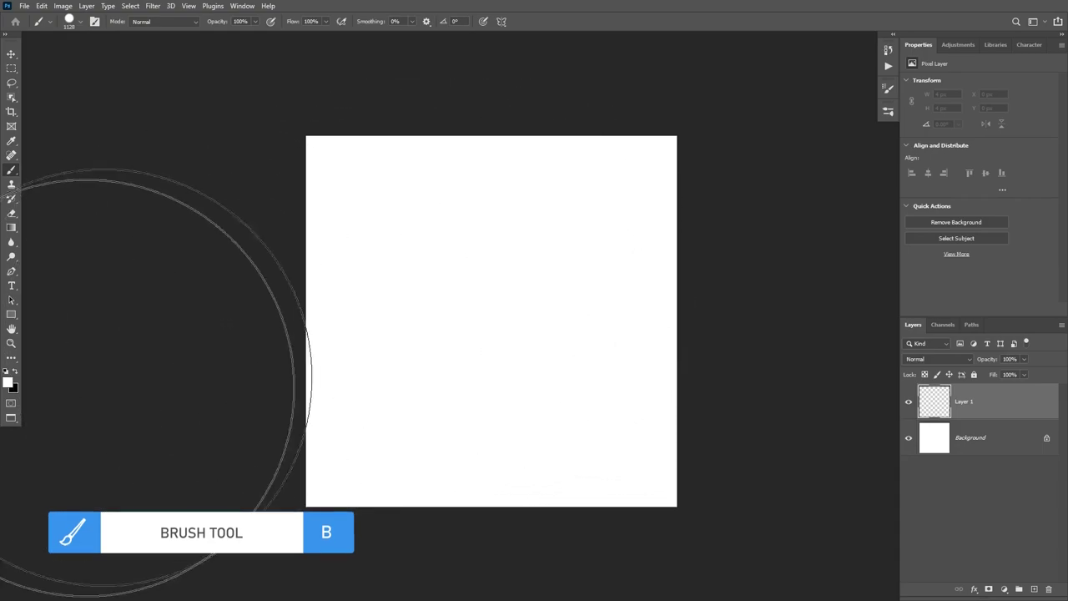
pyautogui.press('x')
pyautogui.moveTo(479, 299)
pyautogui.mouseDown()
pyautogui.moveTo(429, 295)
pyautogui.moveTo(470, 312)
pyautogui.moveTo(448, 312)
pyautogui.moveTo(450, 281)
pyautogui.moveTo(451, 292)
pyautogui.mouseUp()
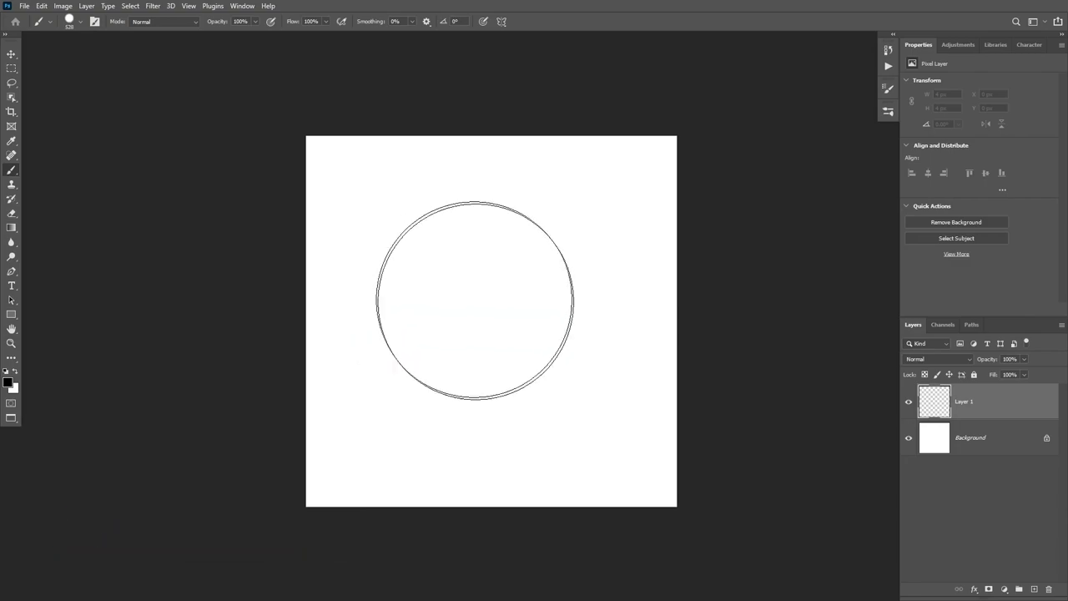
pyautogui.click(487, 312)
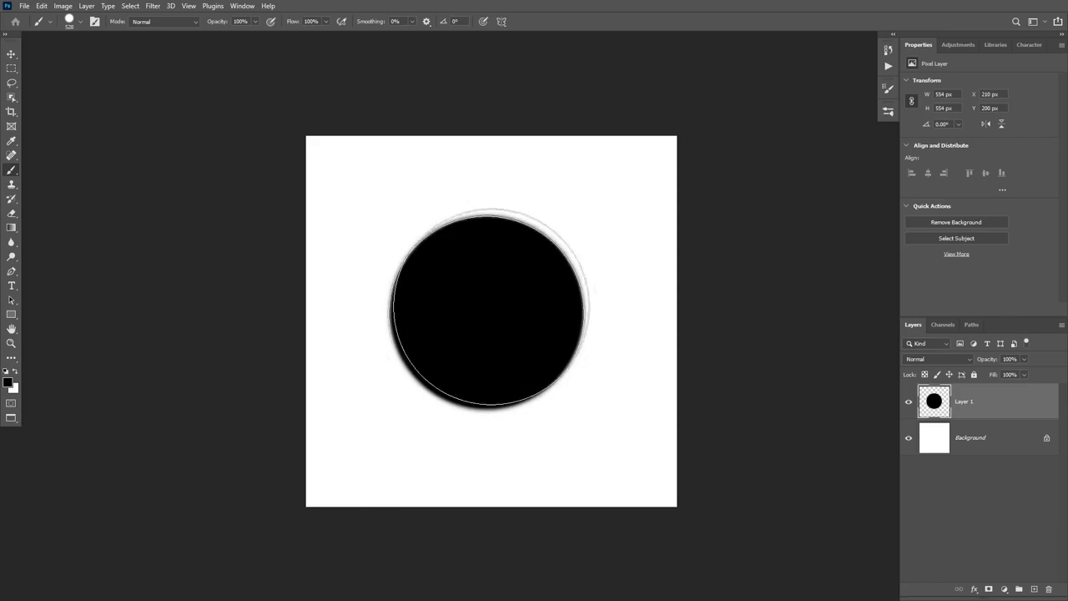
pyautogui.press('v')
pyautogui.press('ctrl')
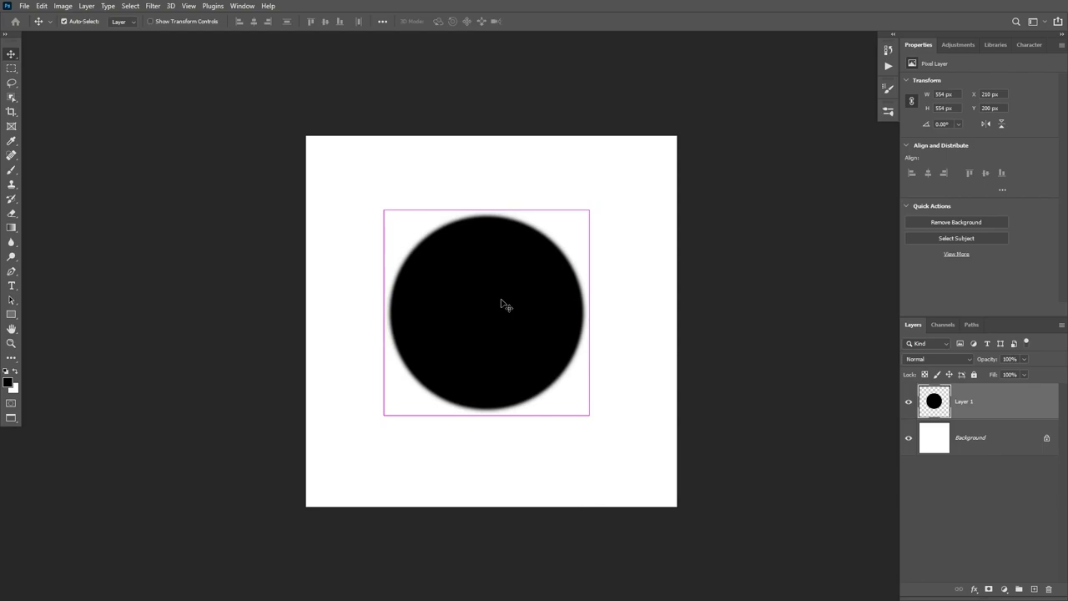
# Step: Squash the dot into a thin 476 × 5 px streak and duplicate it as Layer 1 copy
pyautogui.hotkey('ctrl', 't')
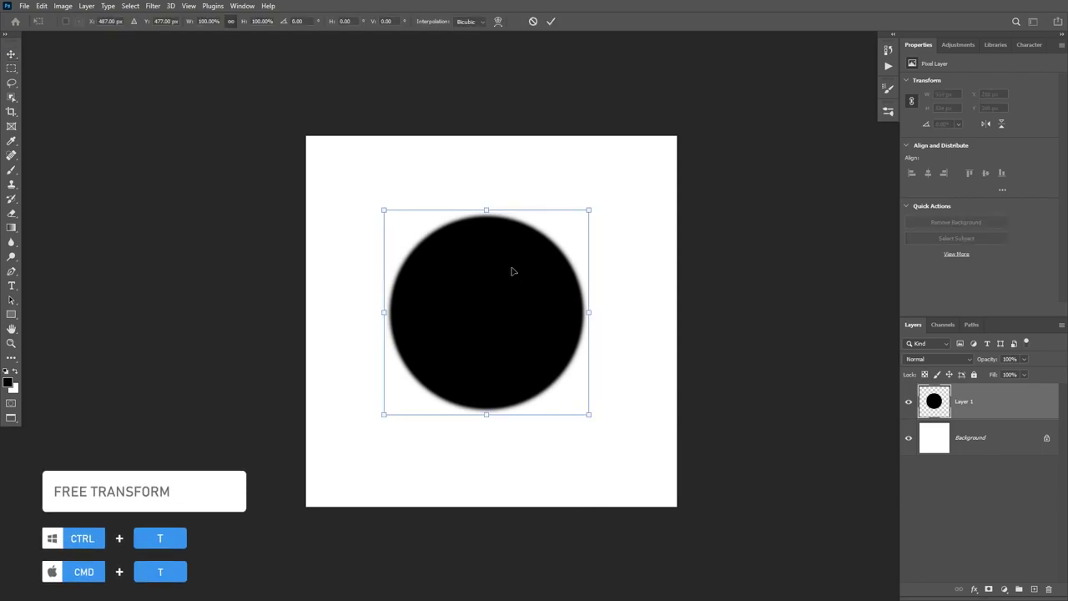
pyautogui.moveTo(489, 212); pyautogui.dragTo(512, 309)
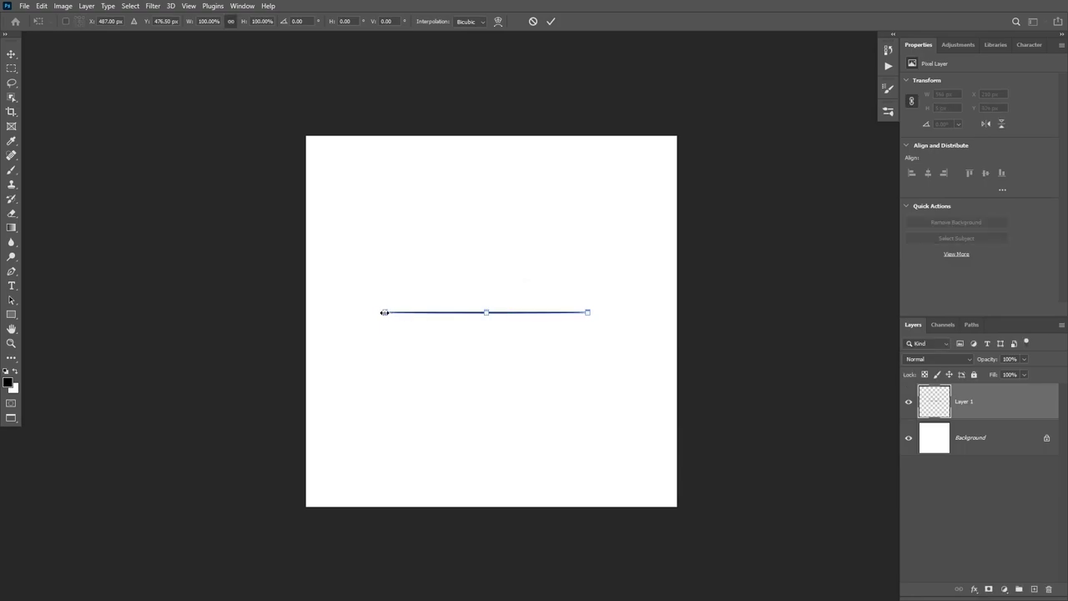
pyautogui.moveTo(384, 311); pyautogui.dragTo(403, 311)
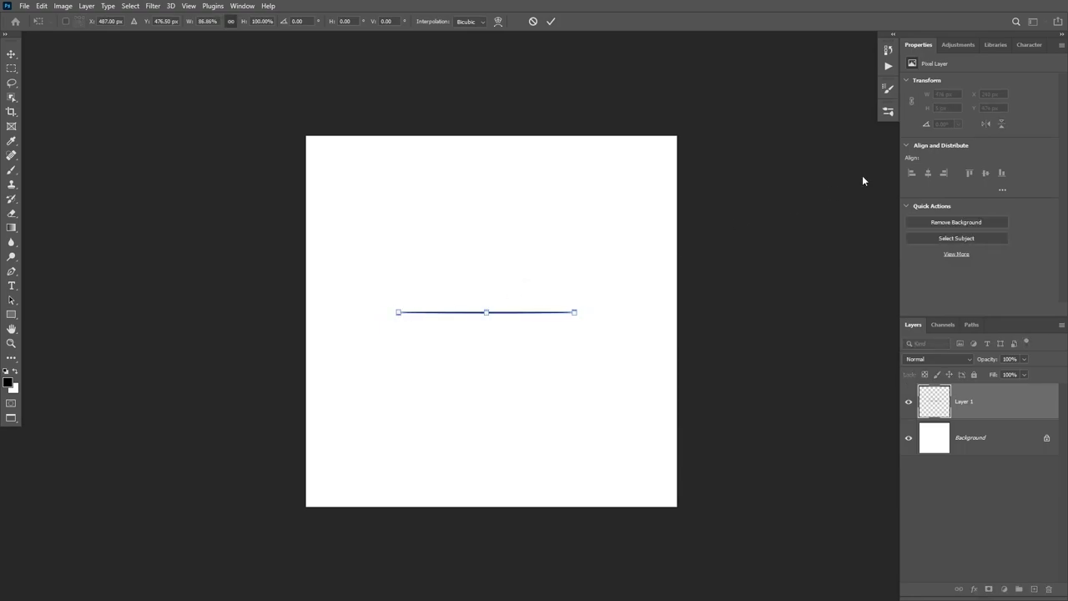
pyautogui.press('Return')
pyautogui.moveTo(484, 312); pyautogui.dragTo(431, 345)
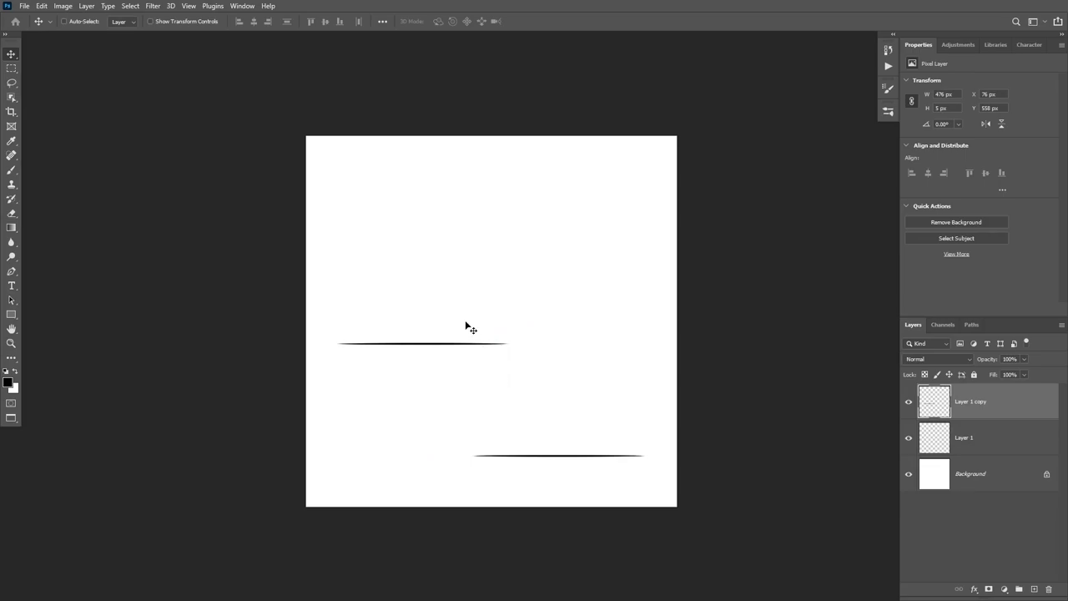
# Step: Shorten the copied streak to about 69% width and move the shortened copy further left
pyautogui.hotkey('ctrl', 't')
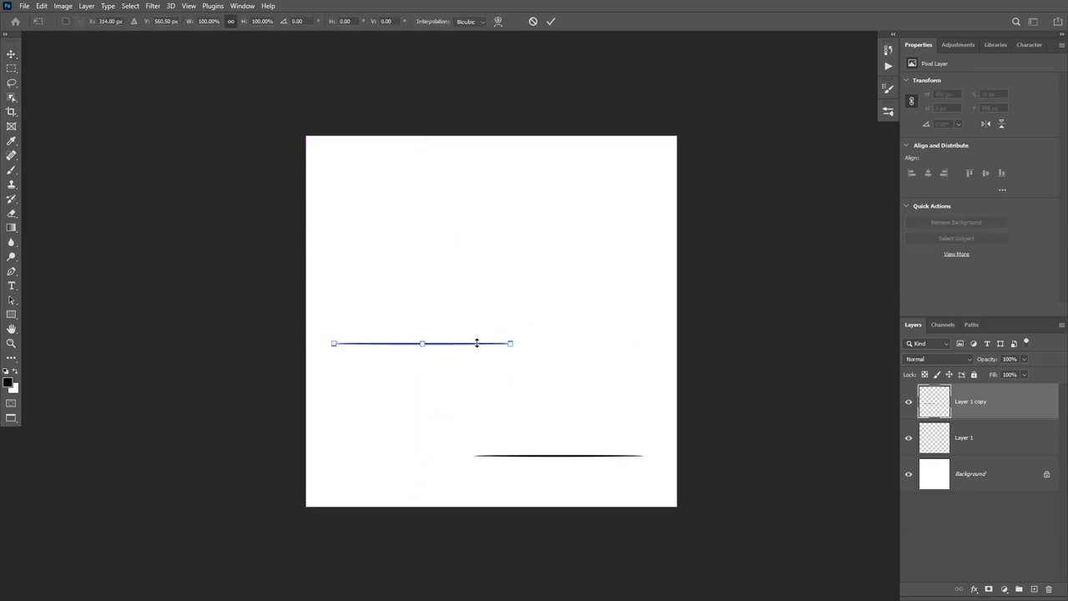
pyautogui.scroll(1, 510, 342)
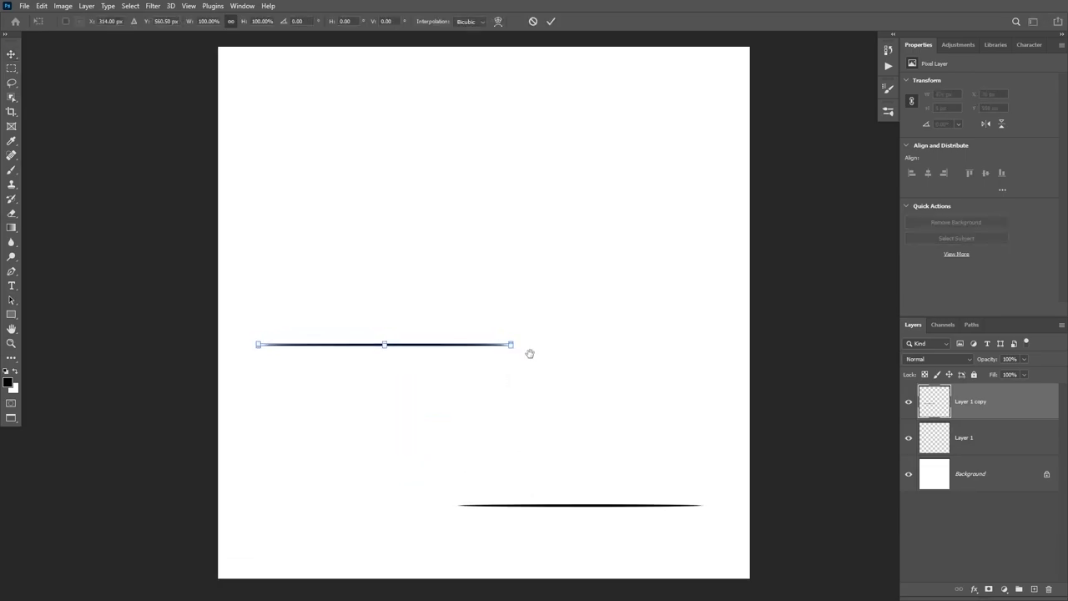
pyautogui.scroll(-1, 530, 353)
pyautogui.moveTo(512, 331); pyautogui.dragTo(474, 333)
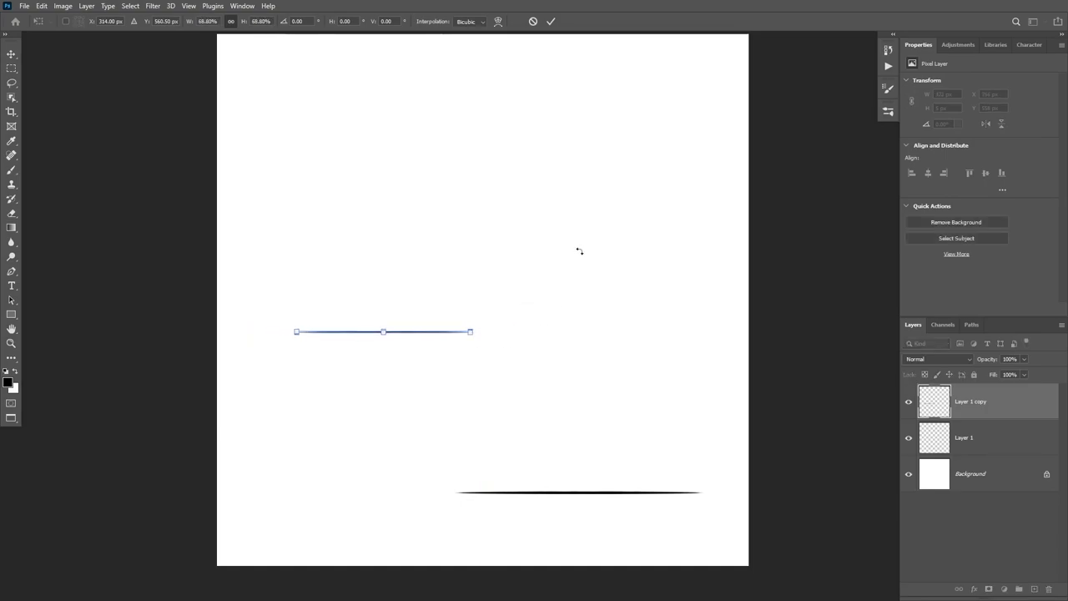
pyautogui.press('Return')
pyautogui.moveTo(646, 250); pyautogui.dragTo(603, 253)
pyautogui.moveTo(393, 353); pyautogui.dragTo(505, 146)
# Step: Shorten the top streak, move it higher, and shrink a fourth copy to 112 × 3 px
pyautogui.hotkey('ctrl', 't')
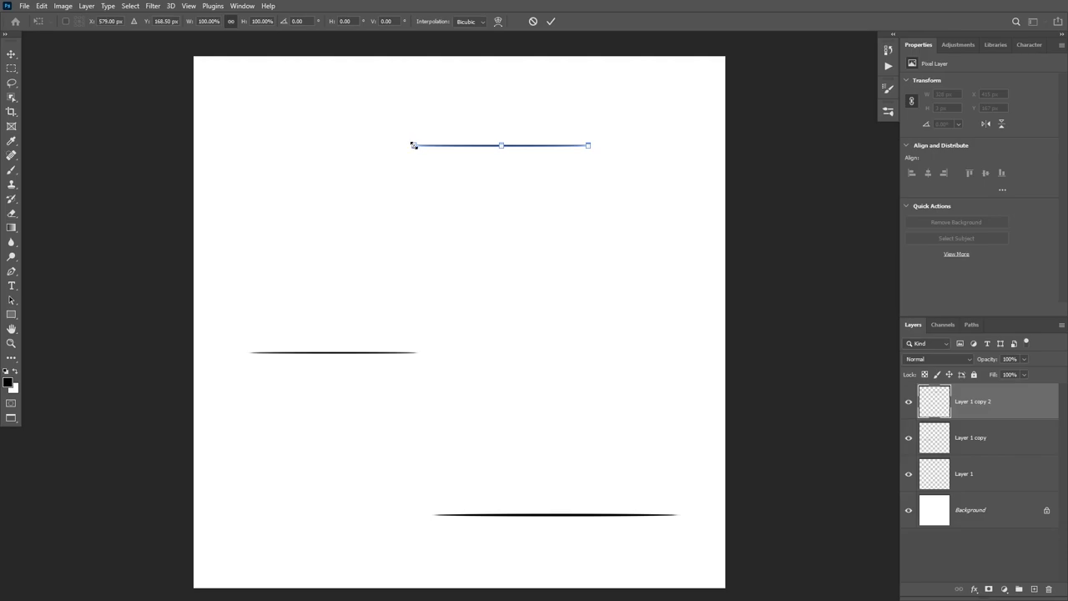
pyautogui.moveTo(414, 145); pyautogui.dragTo(430, 146)
pyautogui.press('Return')
pyautogui.moveTo(502, 147); pyautogui.dragTo(570, 270)
pyautogui.hotkey('ctrl', 't')
pyautogui.press('Return')
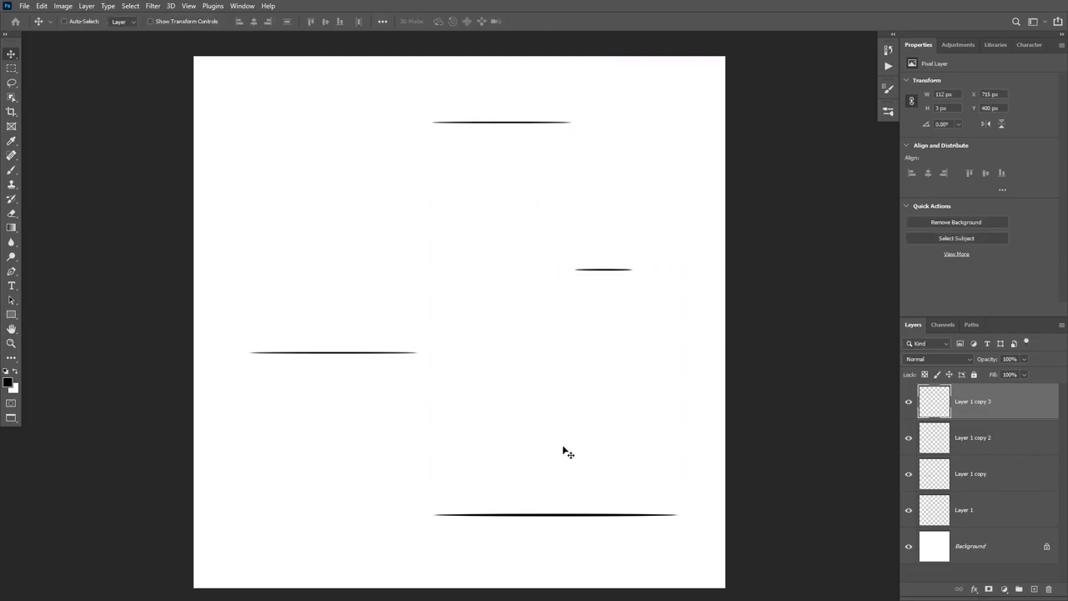
pyautogui.press('h')
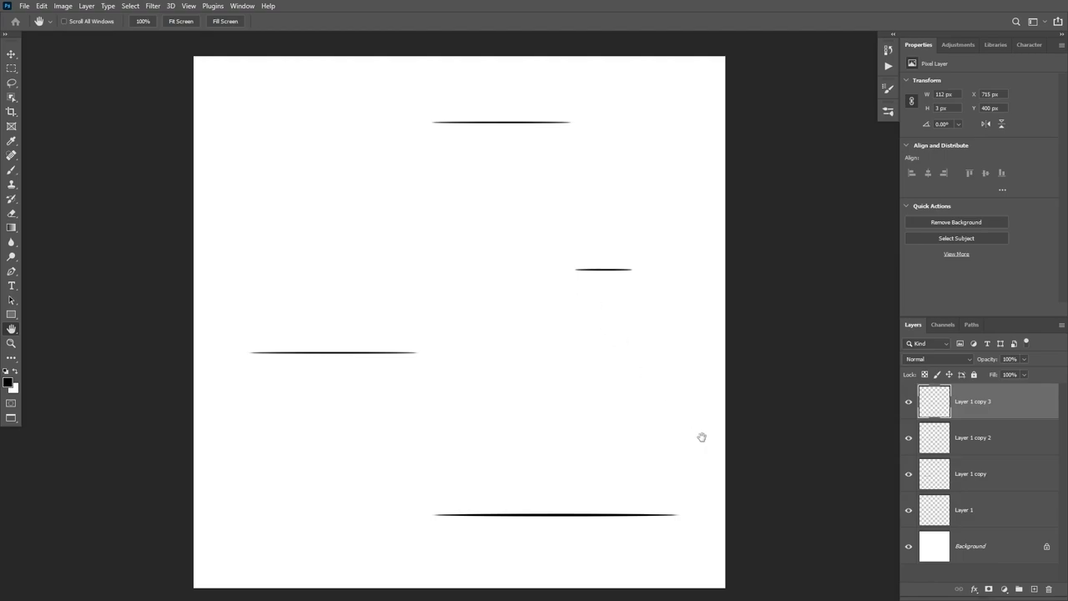
# Step: Stamp Layer 1 through Layer 1 copy 3 into one merged layer and hide the originals
pyautogui.click(1002, 513)
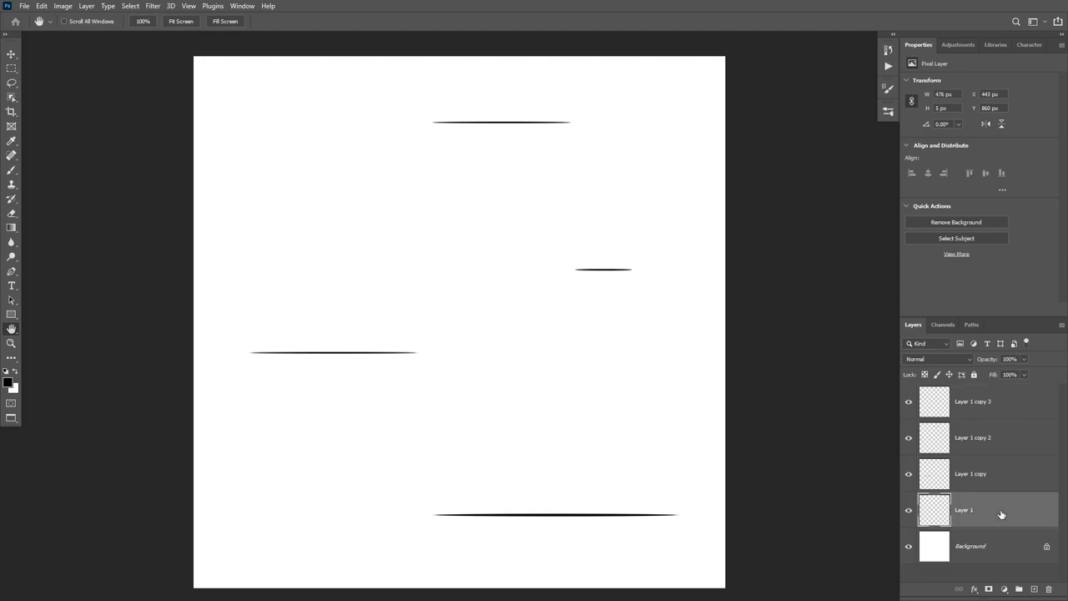
pyautogui.keyDown('shift'); pyautogui.click(1003, 406); pyautogui.keyUp('shift')
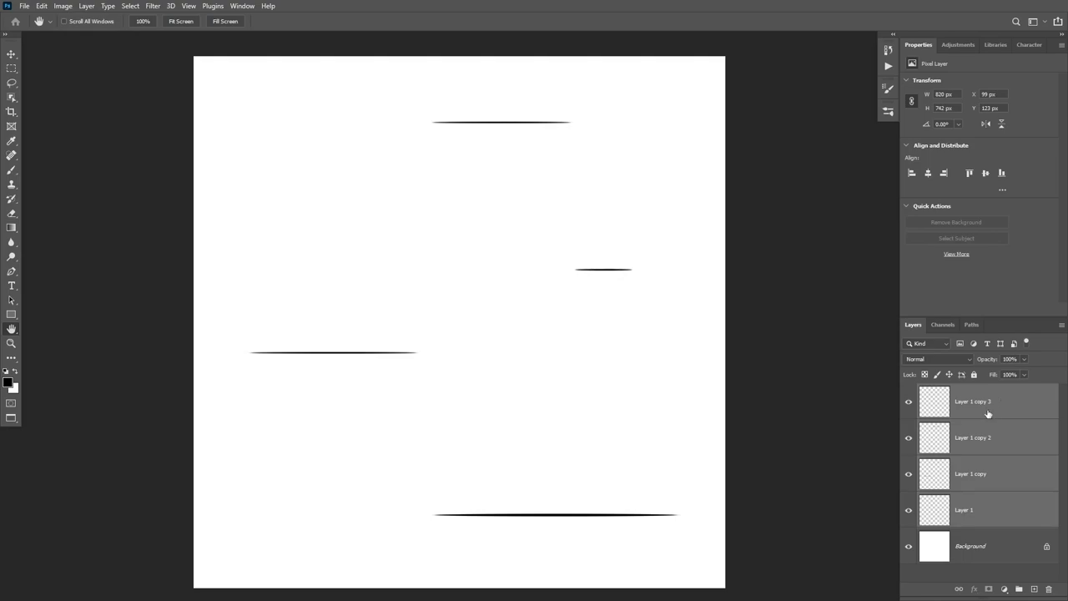
pyautogui.hotkey('ctrl', 'alt', 'e')
pyautogui.moveTo(909, 443); pyautogui.dragTo(916, 543)
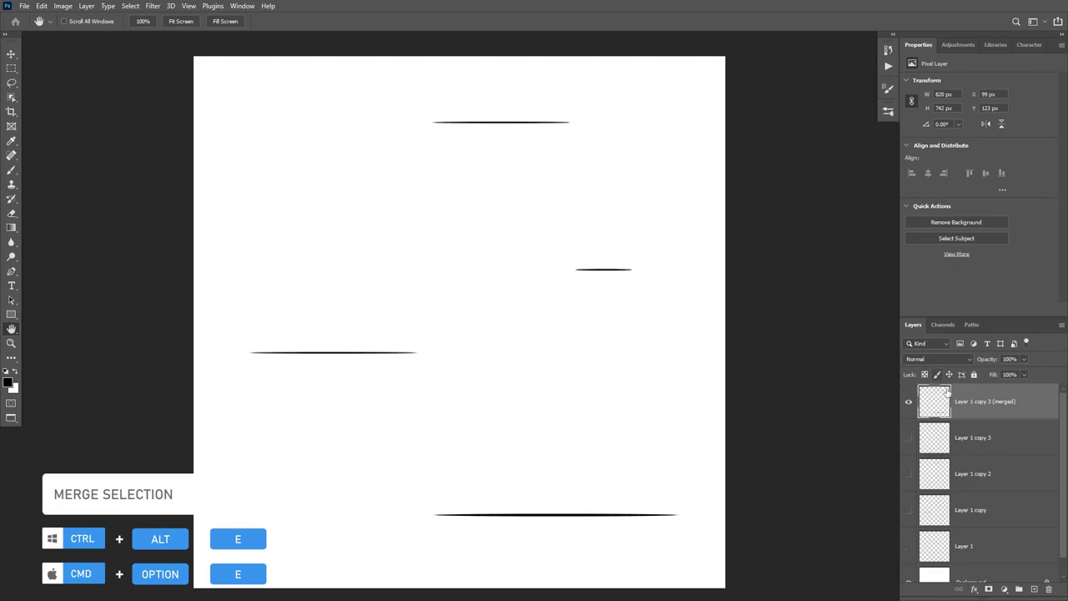
# Step: Apply a Coarse Dots Mezzotint filter to the merged streak layer
pyautogui.press('v')
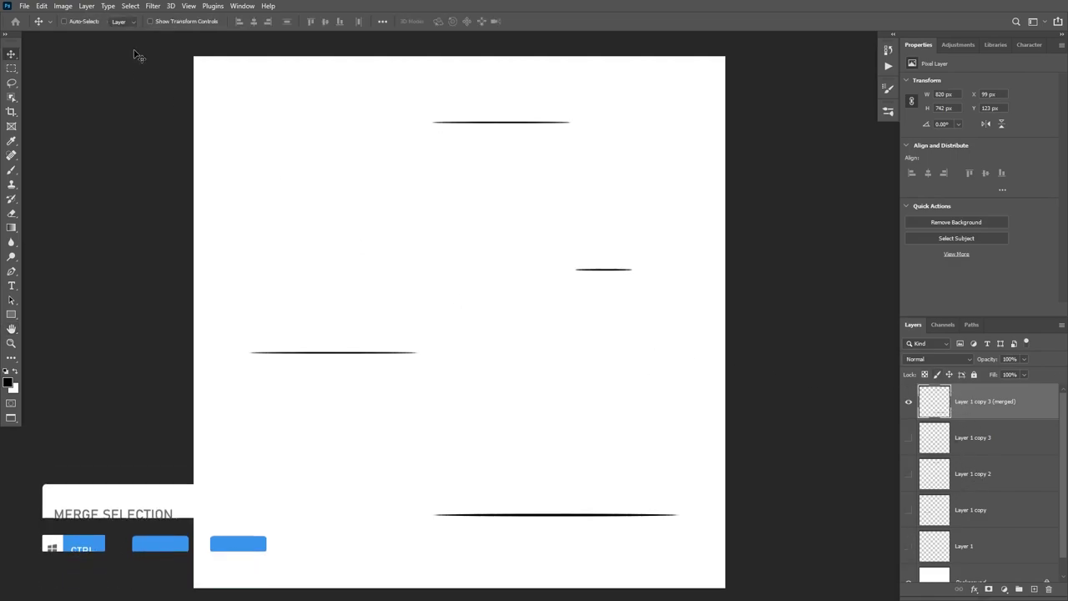
pyautogui.click(152, 6)
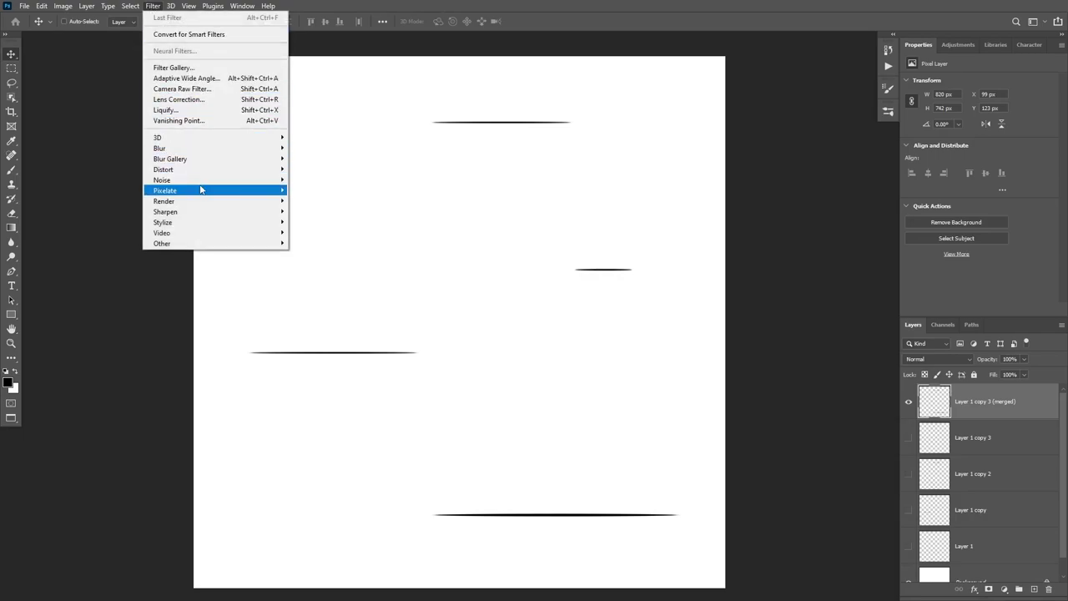
pyautogui.moveTo(250, 193)
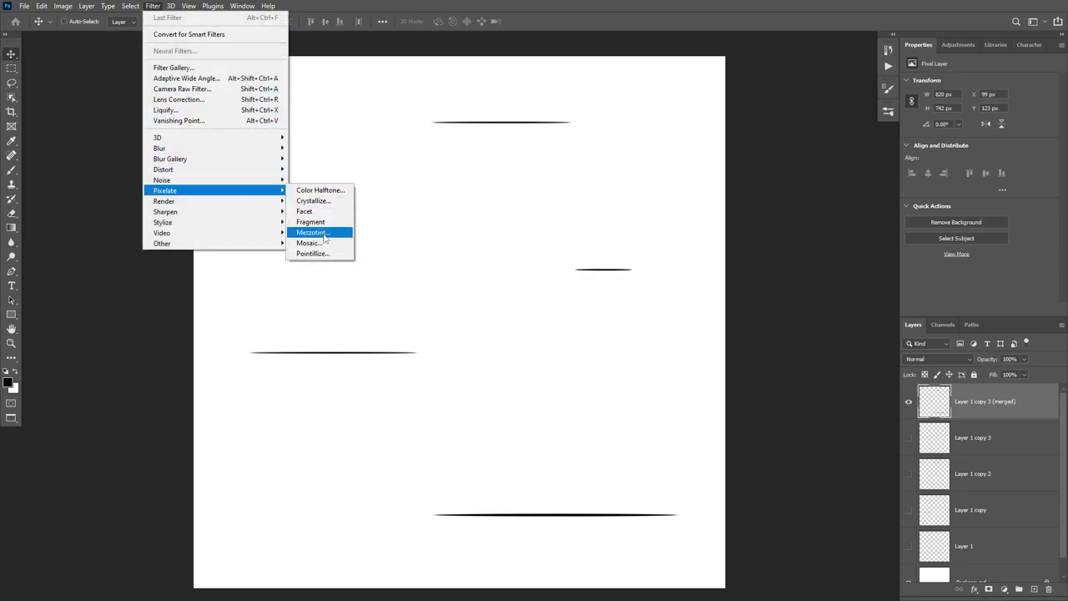
pyautogui.click(312, 232)
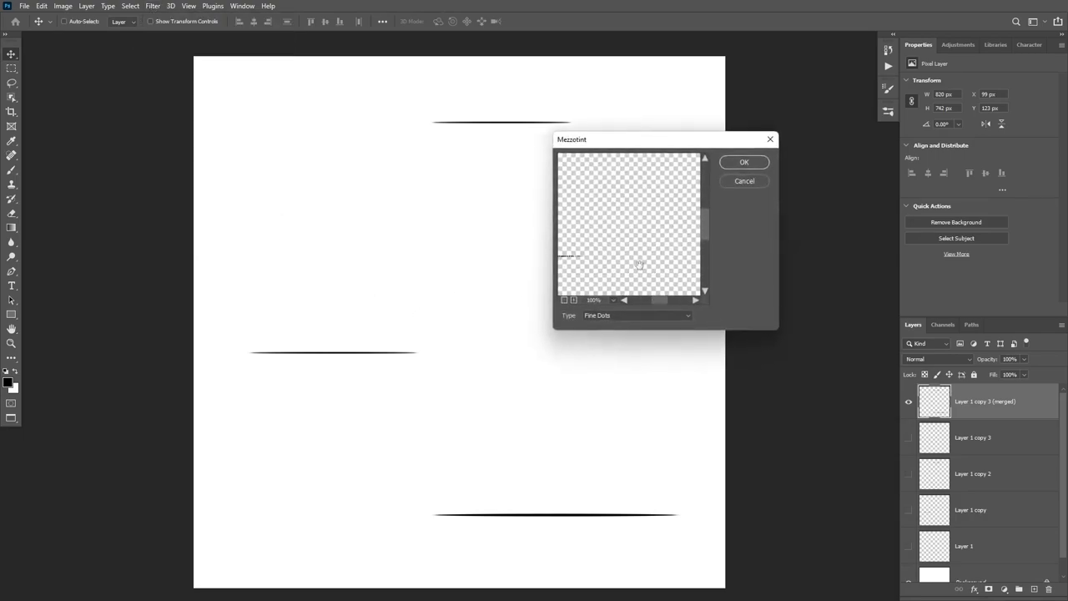
pyautogui.moveTo(659, 302); pyautogui.dragTo(642, 299)
pyautogui.click(601, 316)
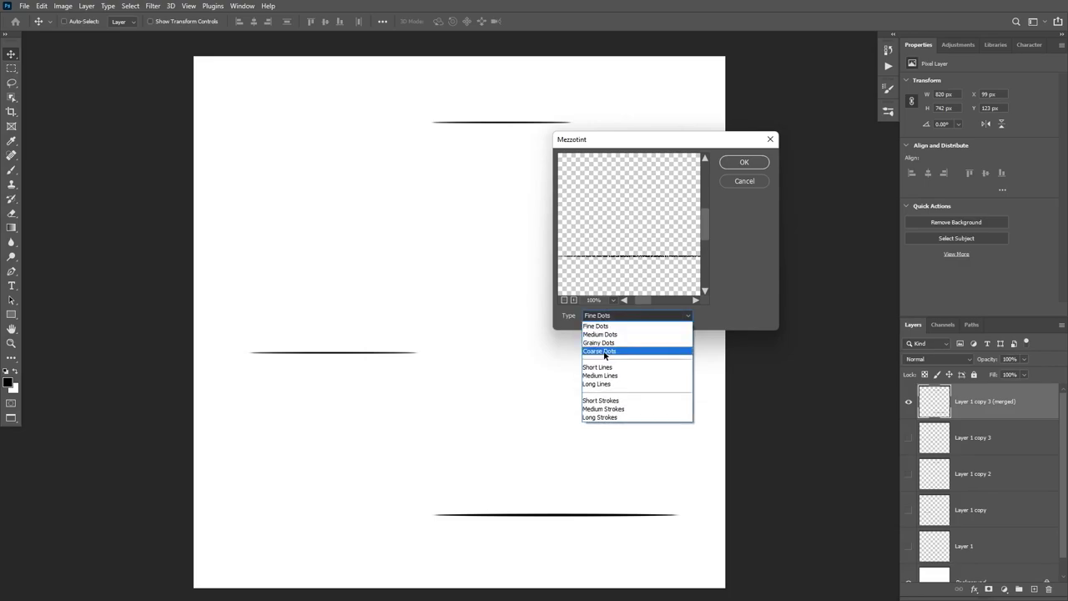
pyautogui.click(604, 351)
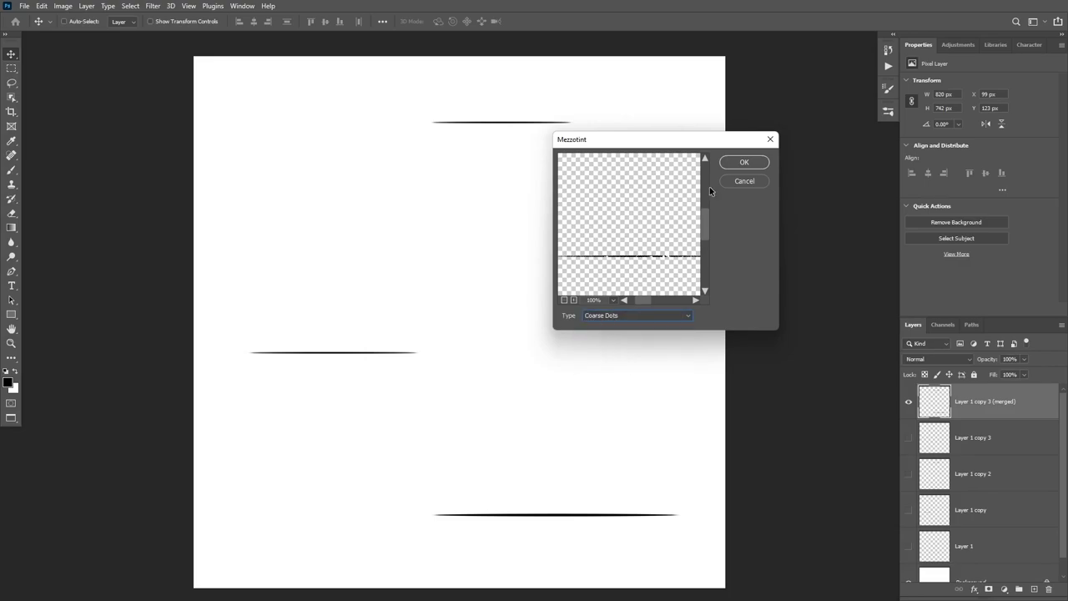
pyautogui.click(726, 160)
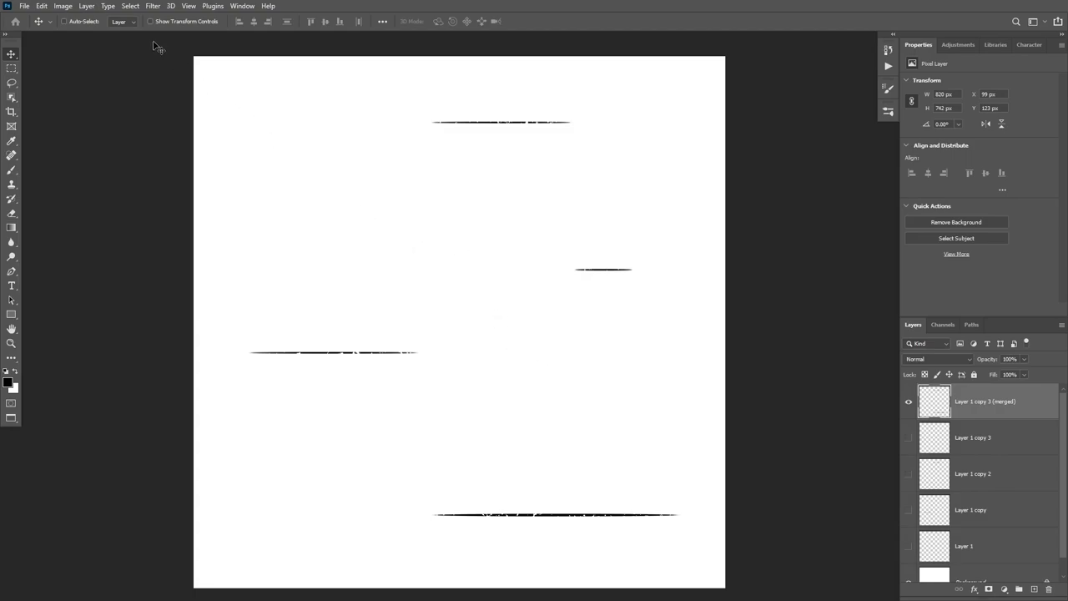
# Step: Apply the Mezzotint filter again using the Fine Dots type
pyautogui.click(152, 8)
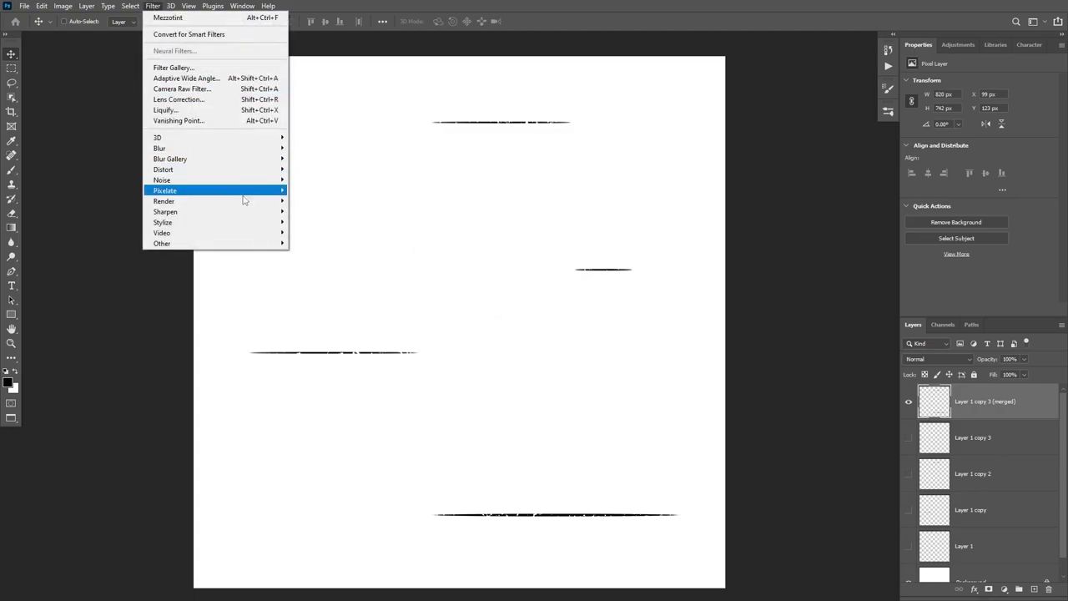
pyautogui.moveTo(260, 193)
pyautogui.click(326, 232)
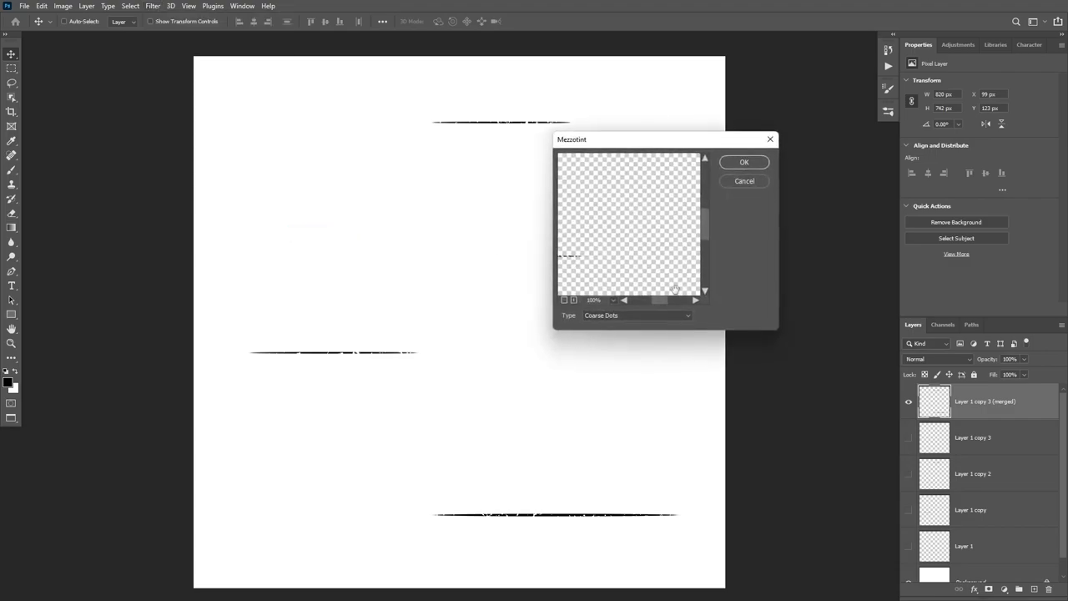
pyautogui.click(619, 314)
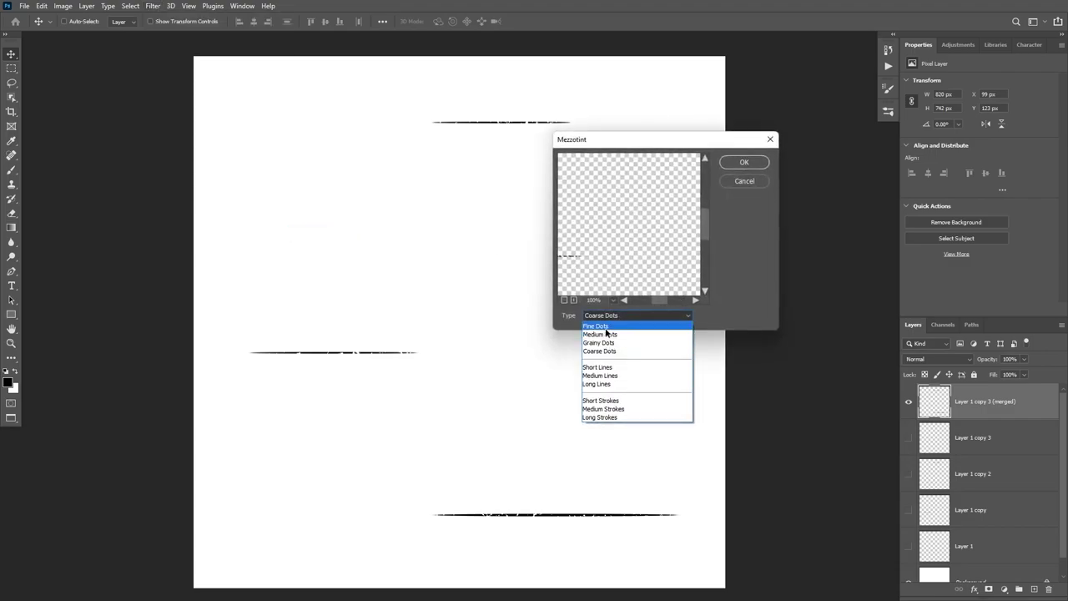
pyautogui.click(607, 326)
pyautogui.click(740, 163)
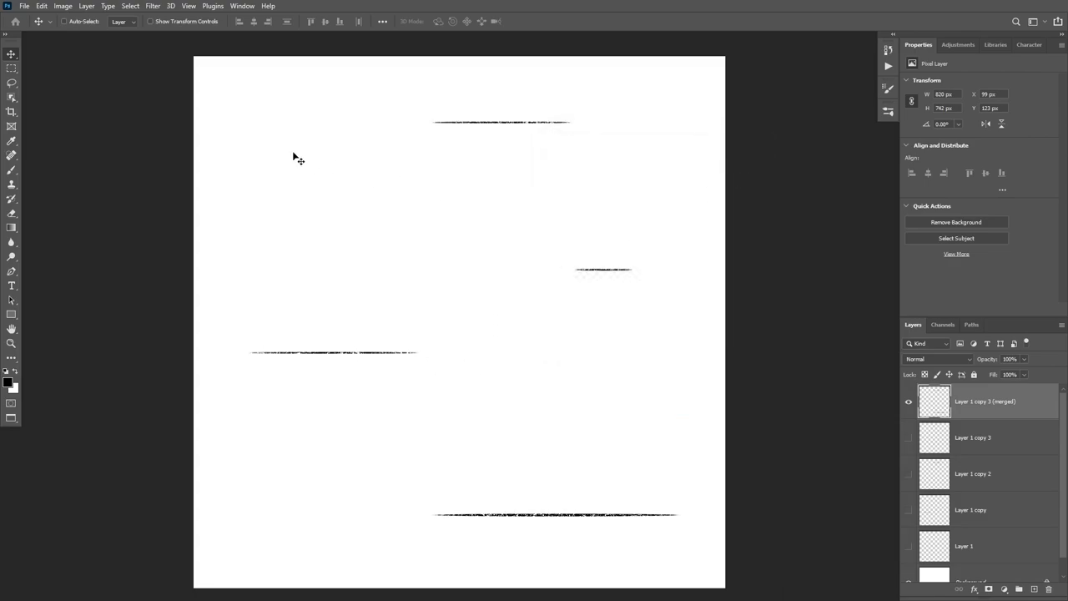
pyautogui.click(152, 6)
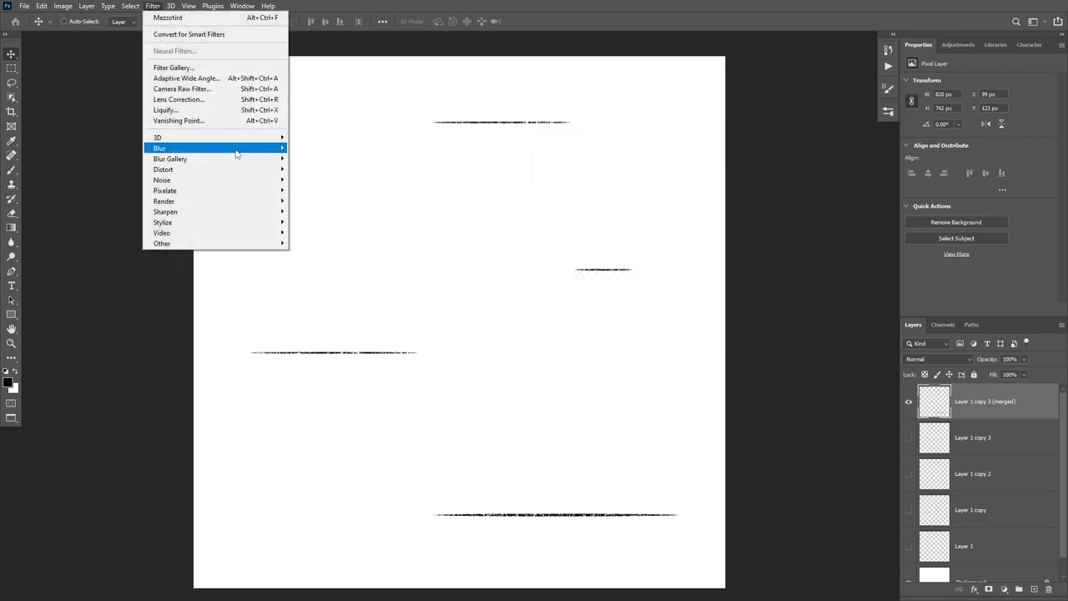
# Step: Apply a Gaussian Blur with a 0.8-pixel radius to the dotted streaks
pyautogui.moveTo(244, 149)
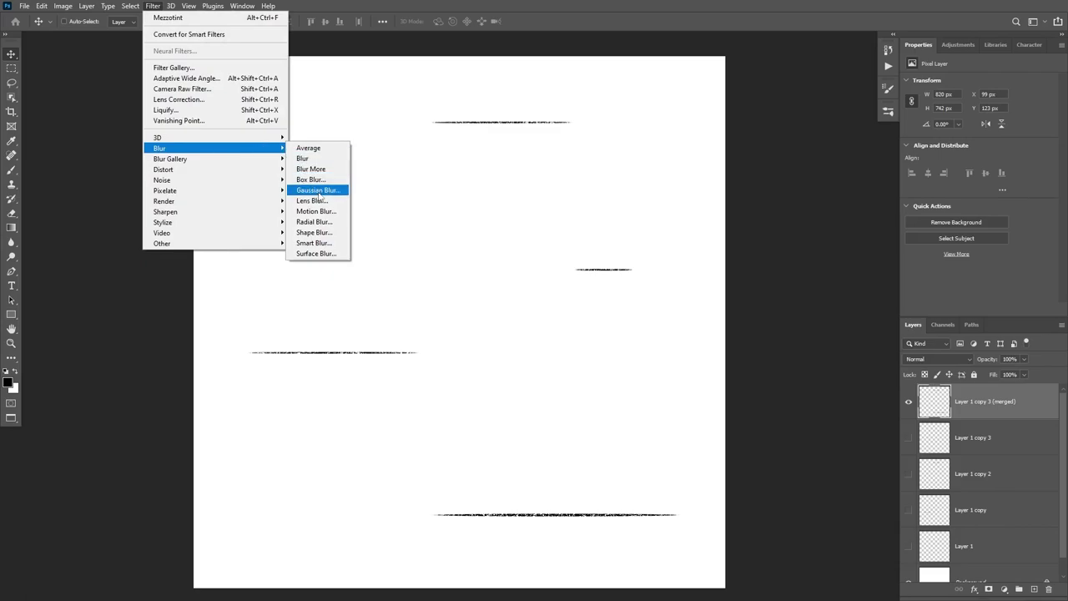
pyautogui.click(319, 192)
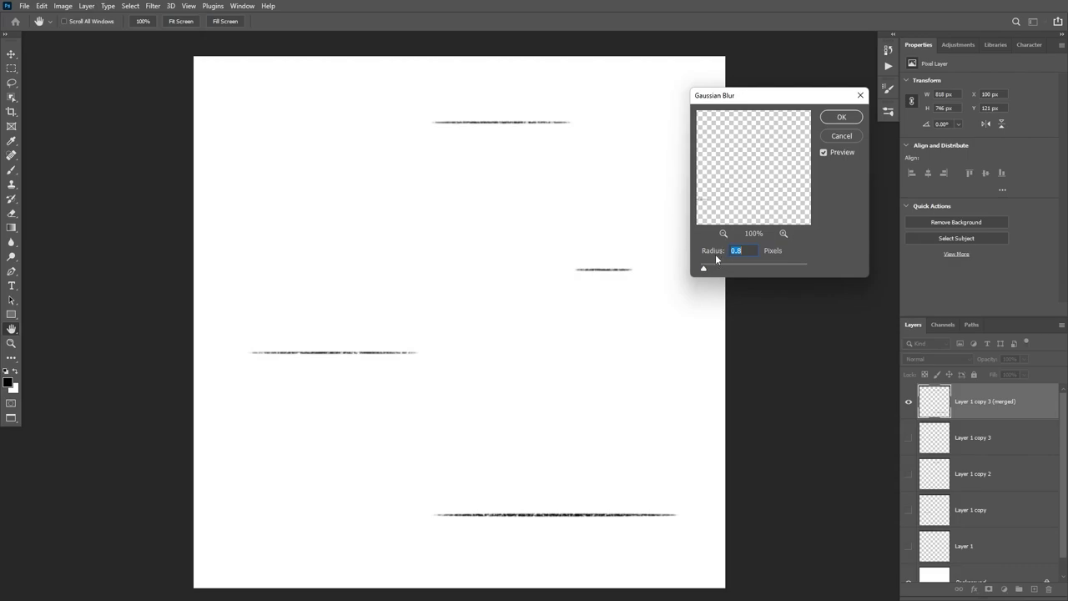
pyautogui.click(840, 117)
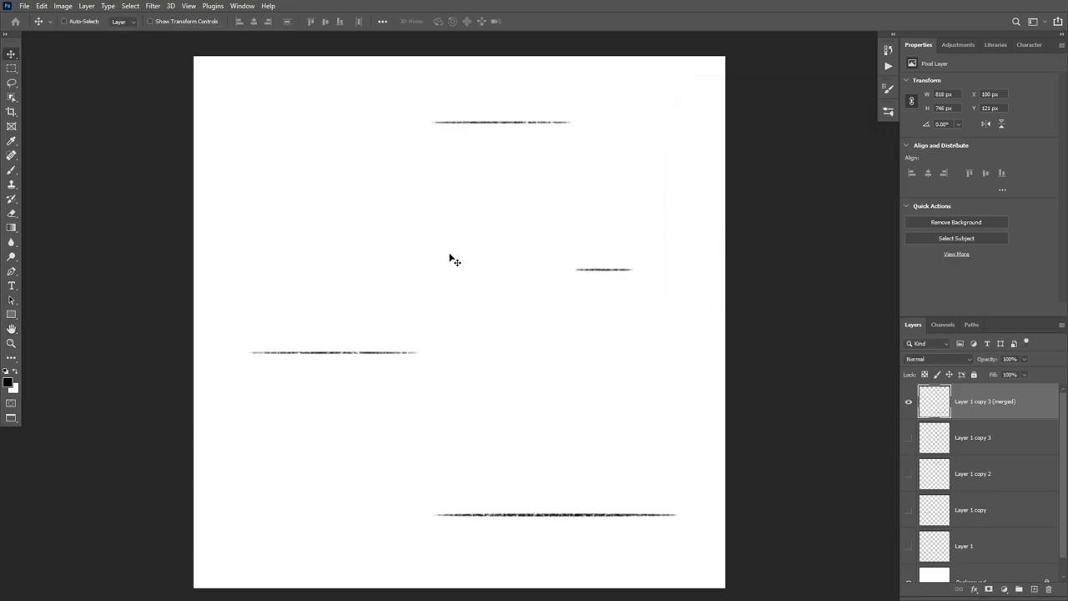
pyautogui.click(153, 7)
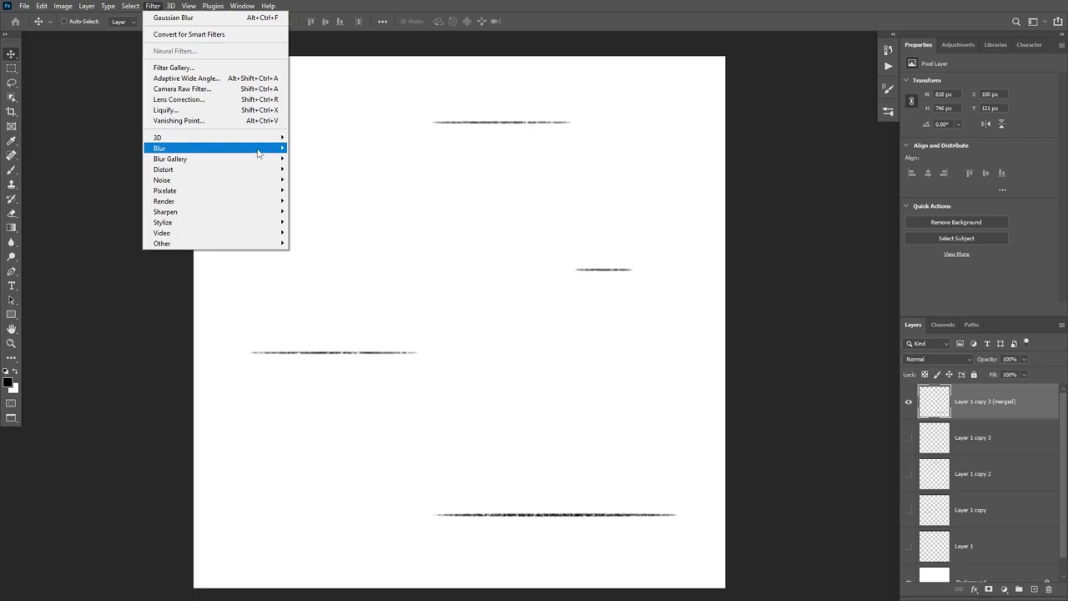
# Step: Smear the streaks with a short horizontal Motion Blur at a 0° angle
pyautogui.moveTo(255, 149)
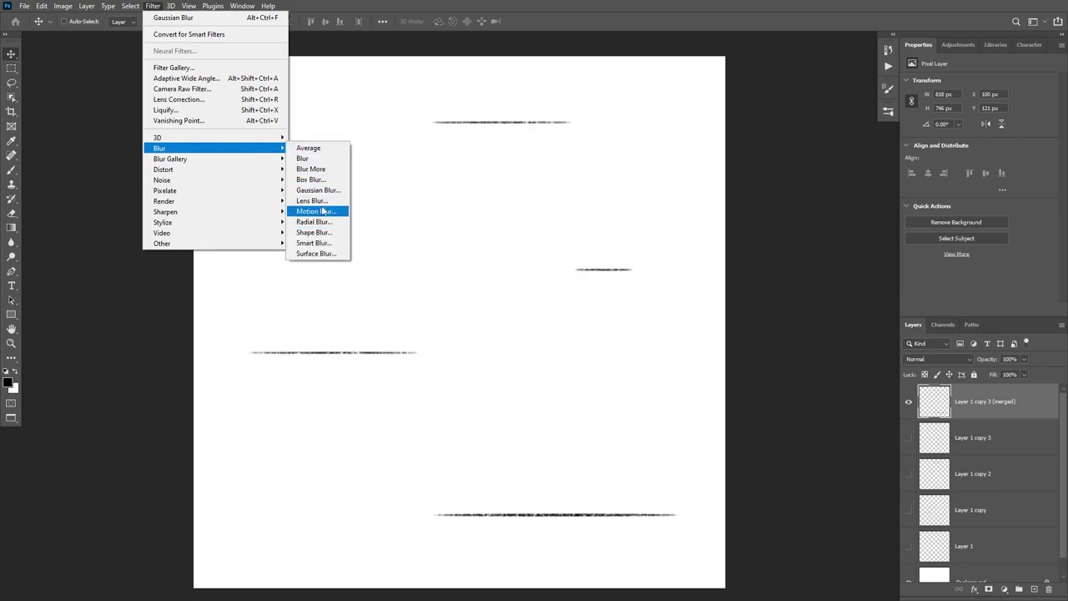
pyautogui.click(322, 211)
pyautogui.moveTo(933, 125); pyautogui.dragTo(774, 145)
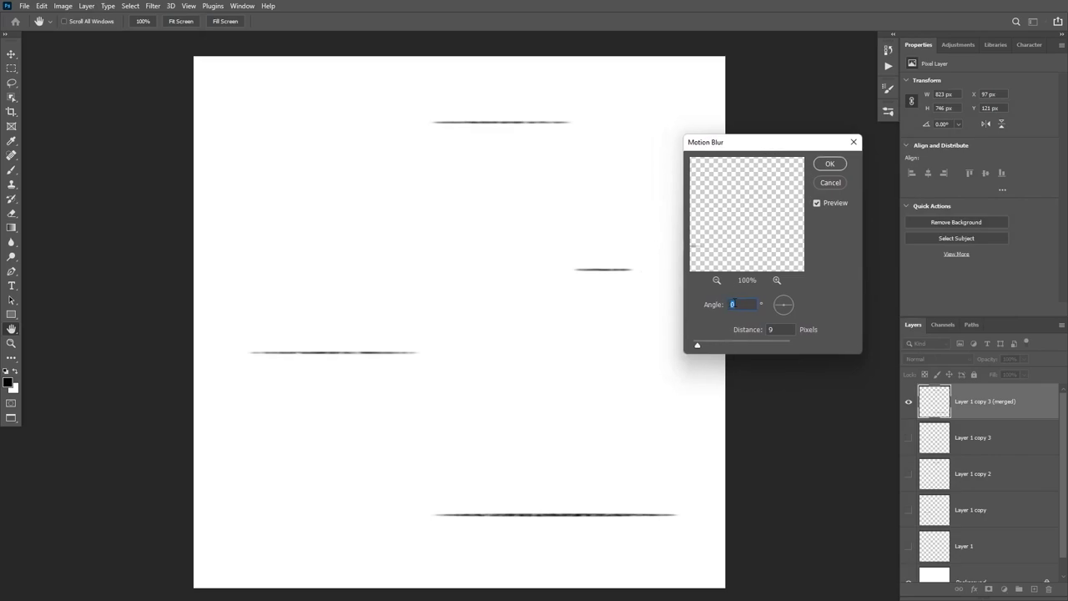
pyautogui.moveTo(698, 345)
pyautogui.mouseDown()
pyautogui.moveTo(710, 346)
pyautogui.moveTo(695, 345)
pyautogui.mouseUp()
pyautogui.press('Up')
pyautogui.press('Up')
pyautogui.click(826, 165)
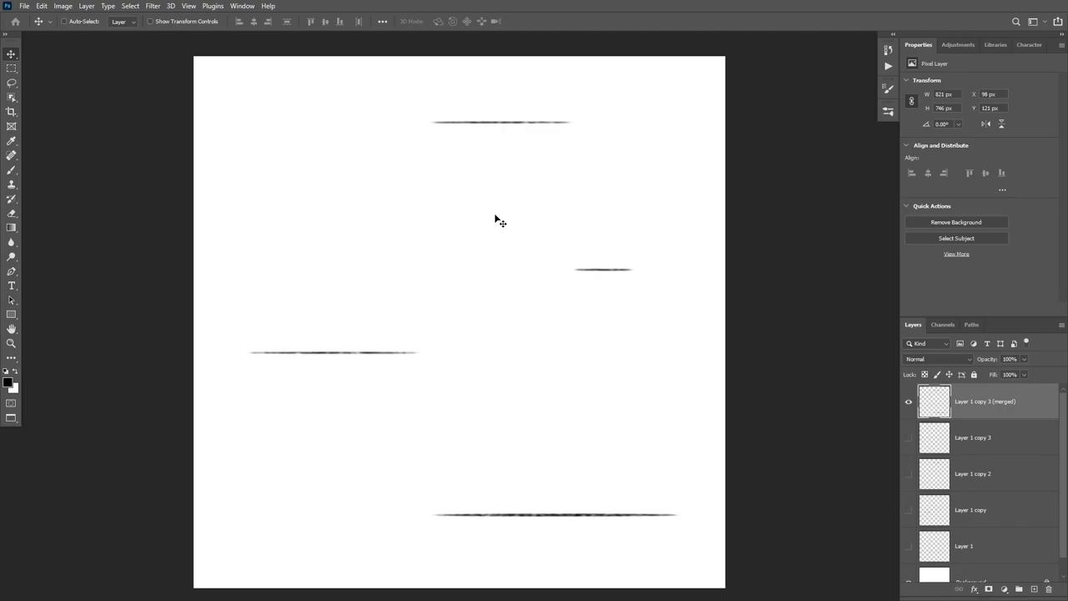
pyautogui.hotkey('ctrl', 'l')
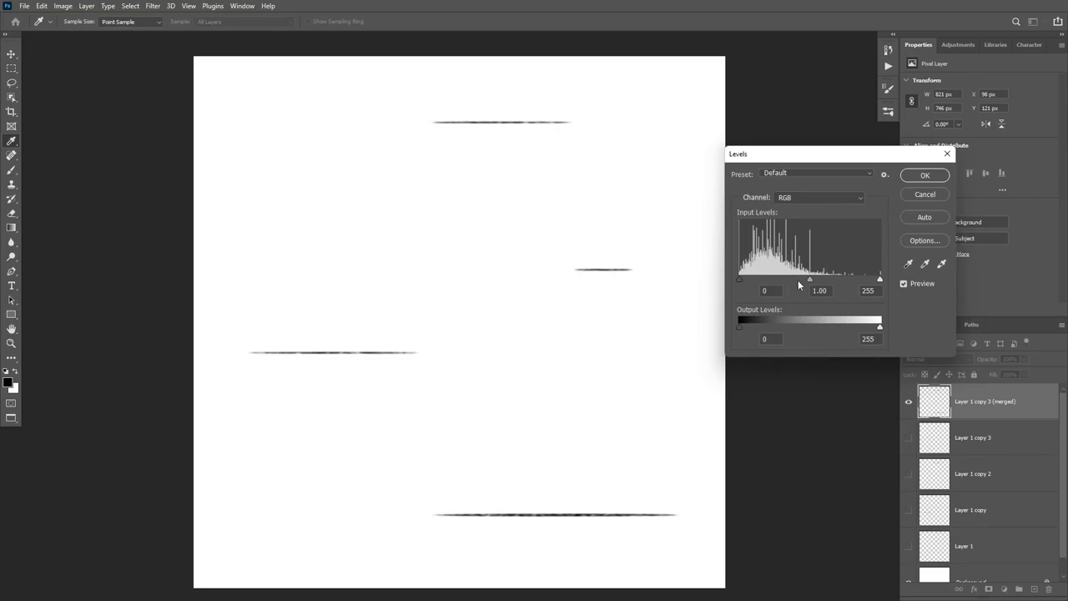
# Step: Use Levels with midtones 1.93 and output black 53 to turn the streaks soft grey
pyautogui.moveTo(810, 282); pyautogui.dragTo(777, 279)
pyautogui.moveTo(751, 328); pyautogui.dragTo(769, 325)
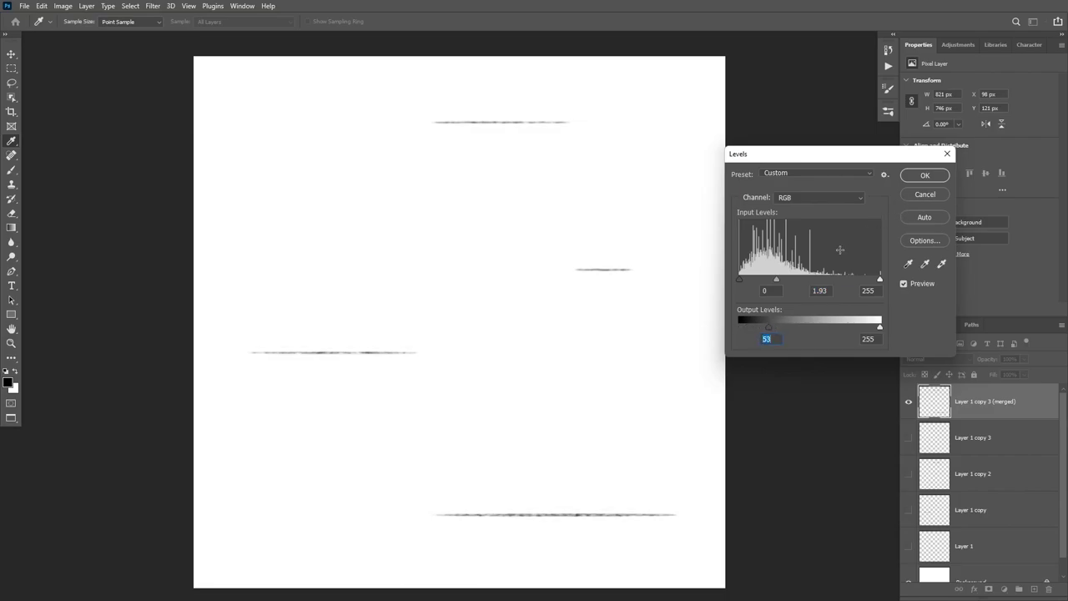
pyautogui.click(925, 175)
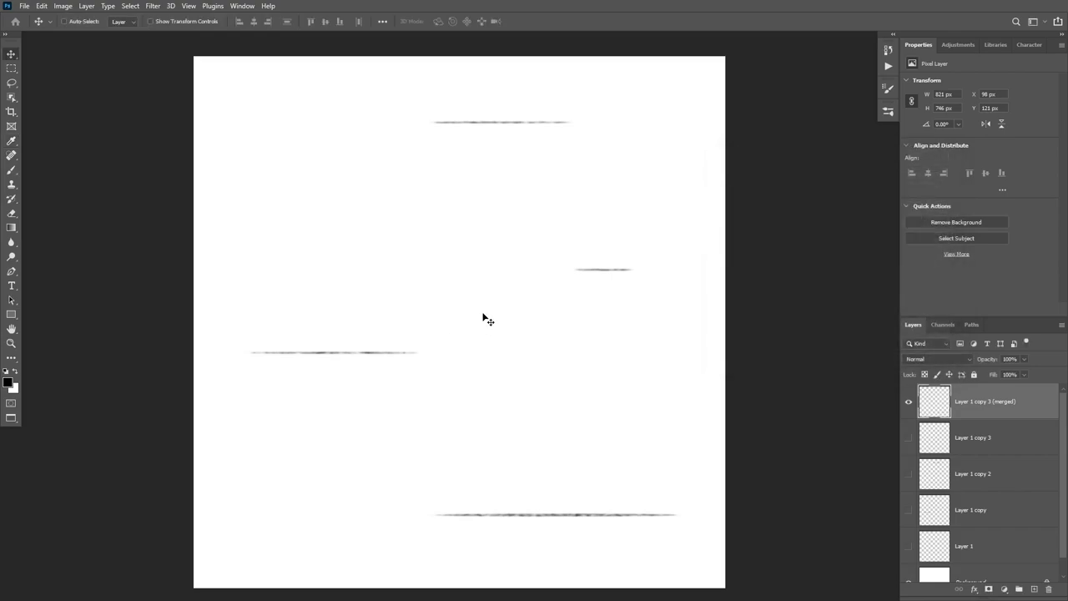
# Step: Save the merged streaks as a brush preset named 'Rain brush'
pyautogui.press('h')
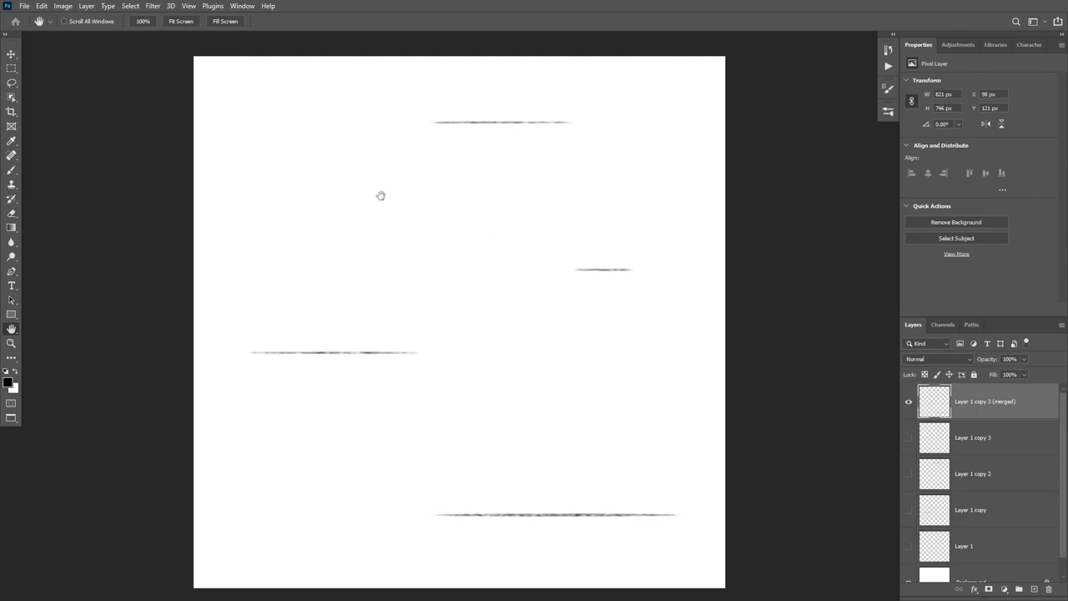
pyautogui.click(43, 7)
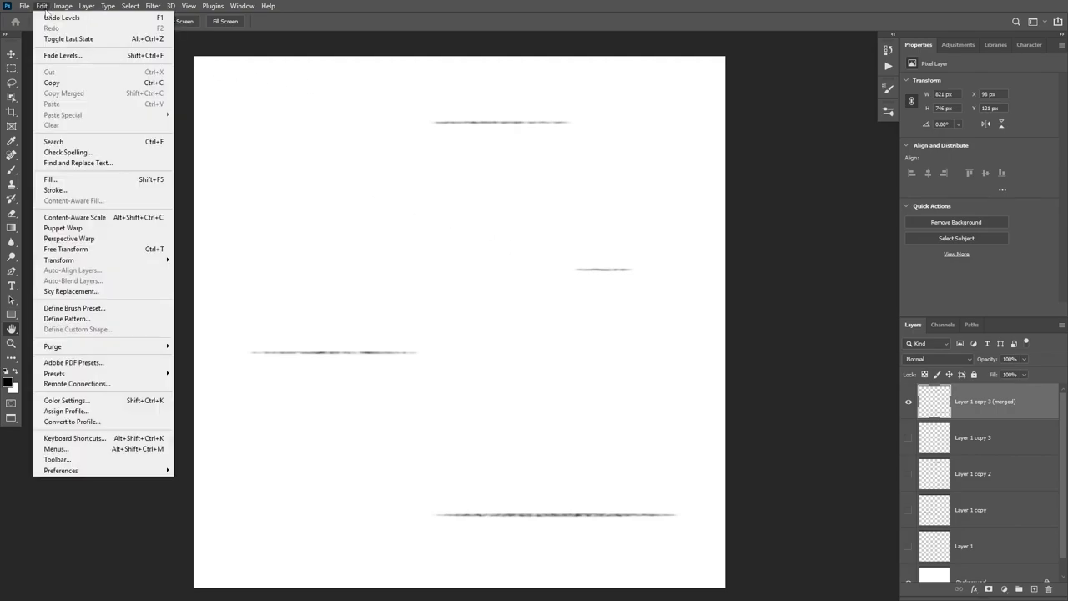
pyautogui.click(99, 310)
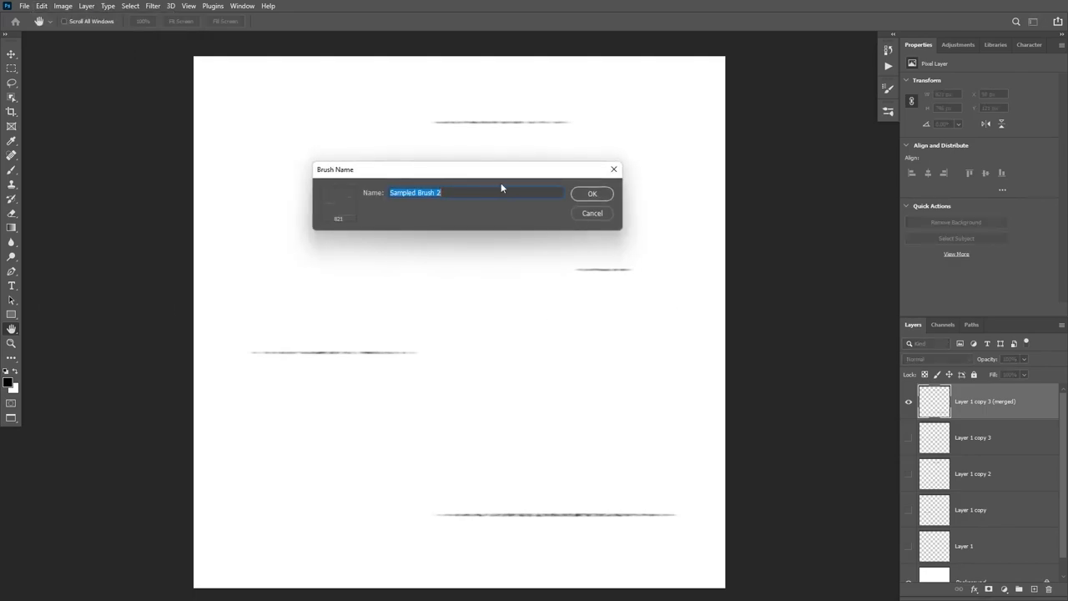
pyautogui.write('Rain brush')
pyautogui.click(591, 193)
# Step: Test-paint a stroke with the new brush, undo it, and return to the umbrella photo
pyautogui.press('b')
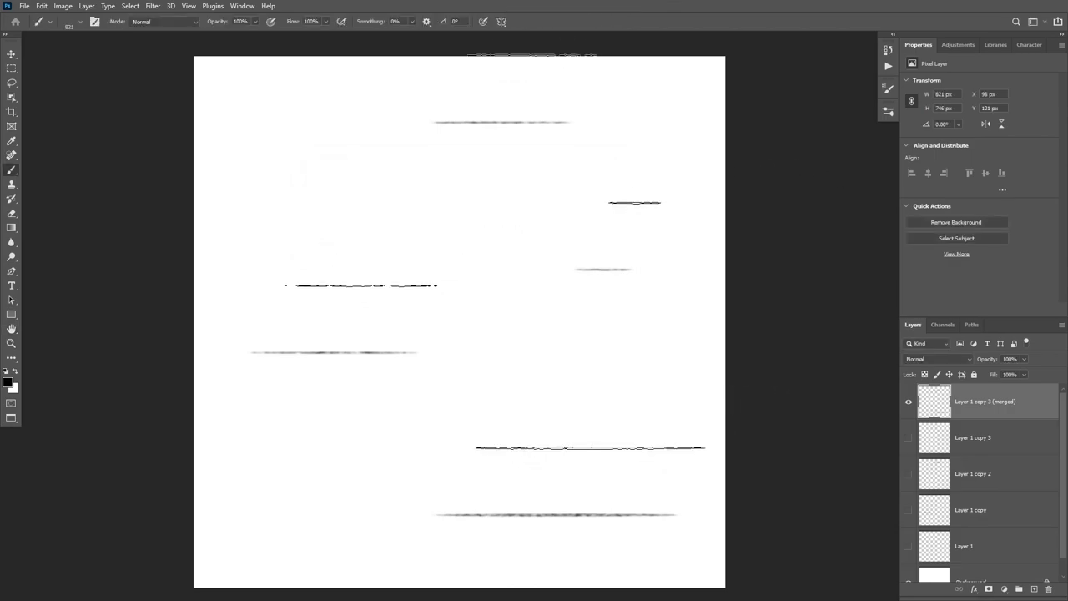
pyautogui.moveTo(417, 267)
pyautogui.mouseDown()
pyautogui.moveTo(372, 281)
pyautogui.moveTo(460, 328)
pyautogui.moveTo(416, 465)
pyautogui.mouseUp()
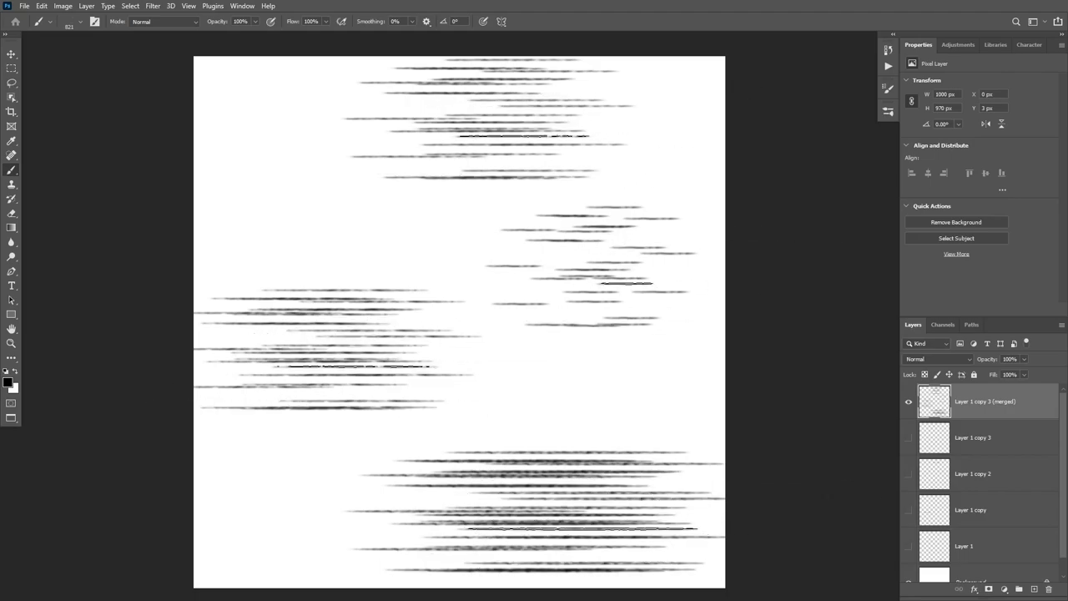
pyautogui.hotkey('ctrl', 'z')
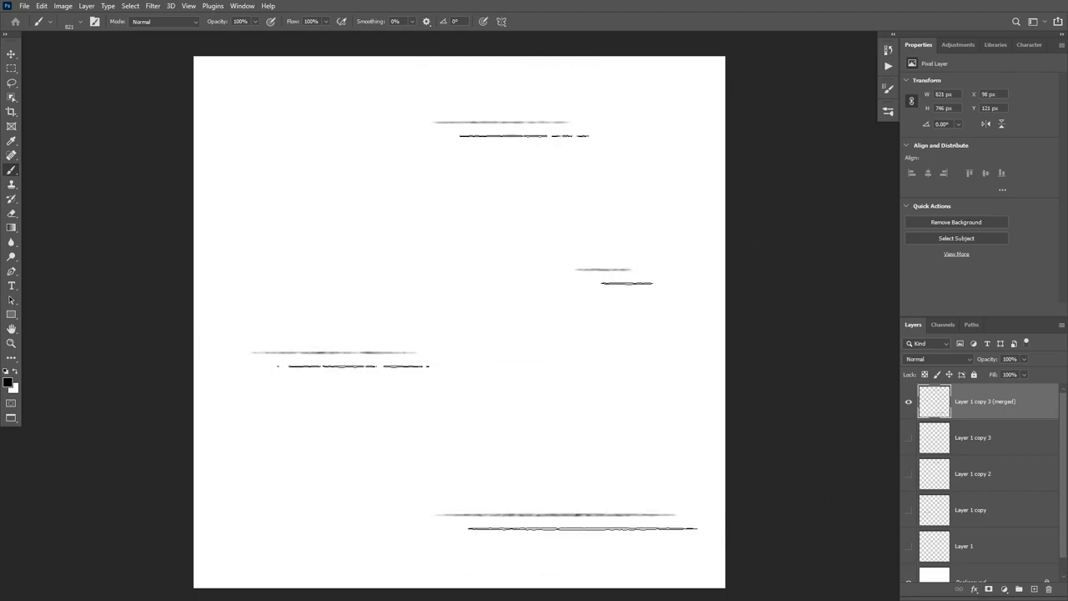
pyautogui.hotkey('ctrl', 'Tab')
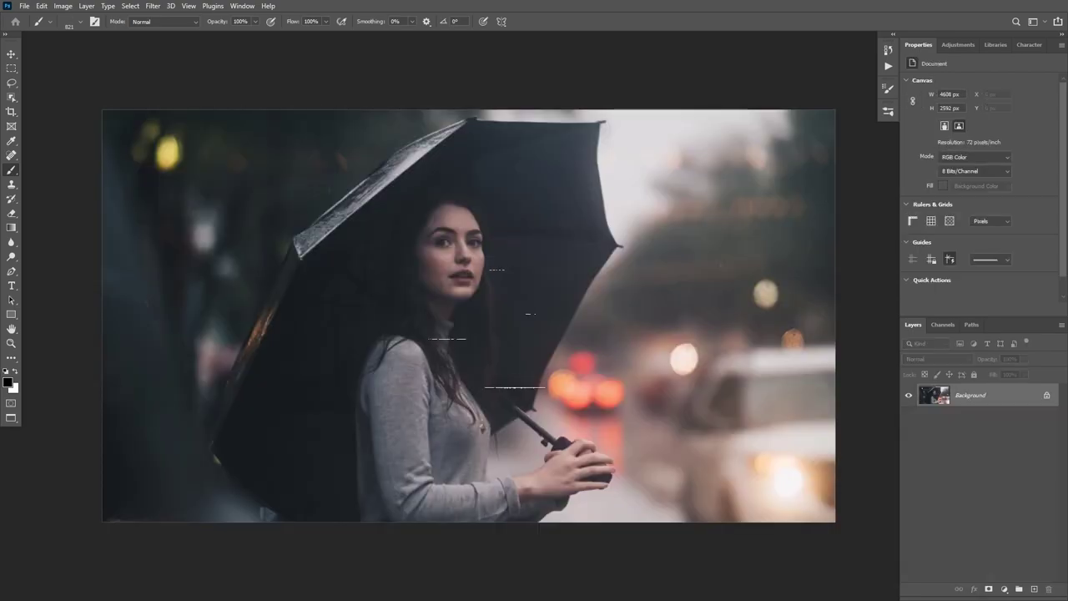
# Step: Add an empty Layer 1 above the photo, set Rain brush spacing to 54%, and enable Shape Dynamics
pyautogui.click(1033, 589)
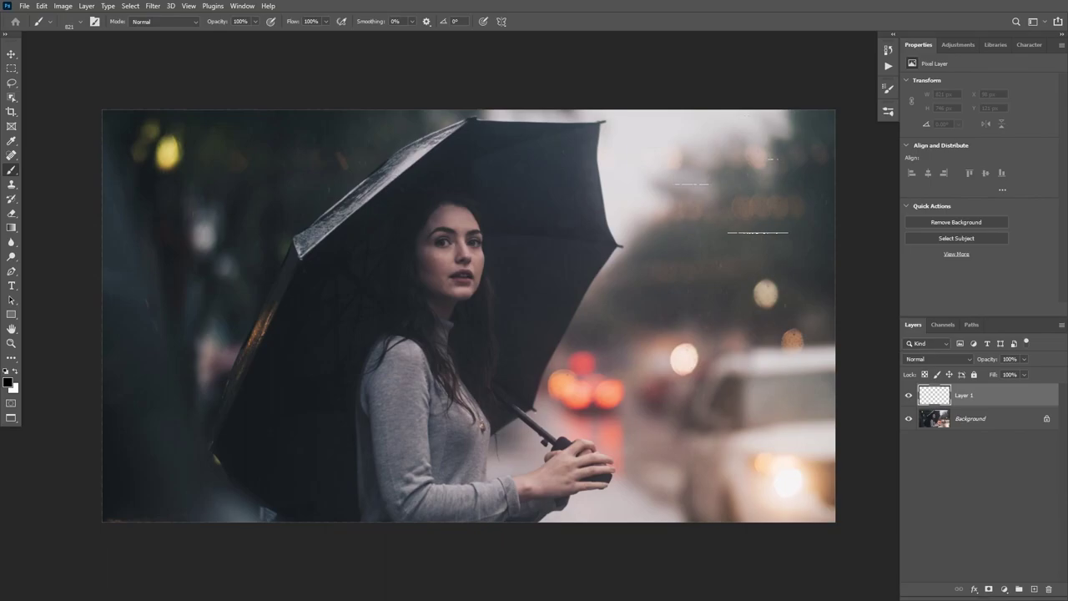
pyautogui.click(888, 89)
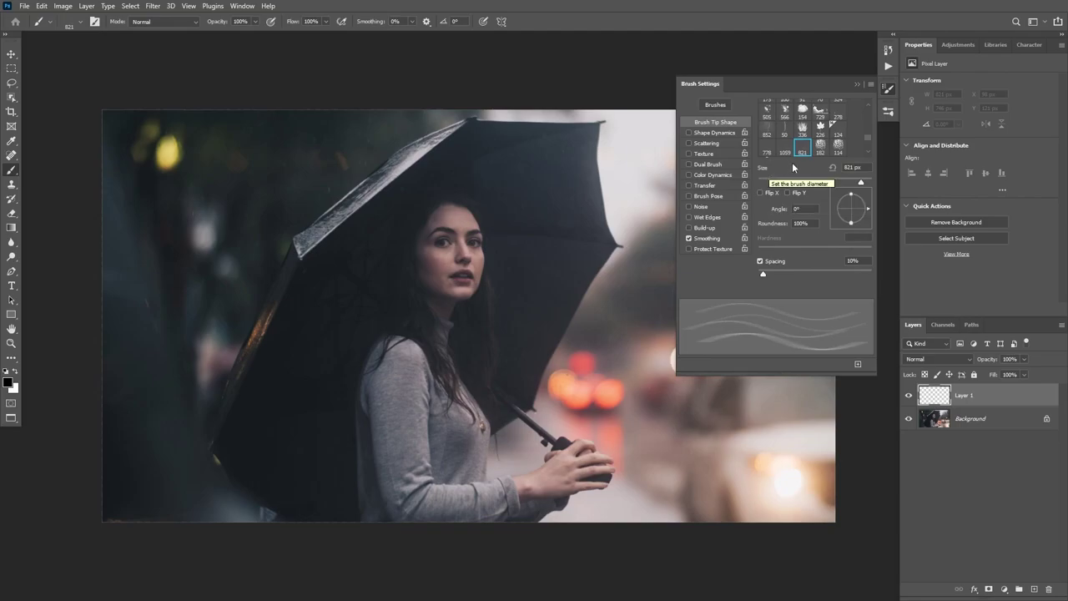
pyautogui.click(243, 7)
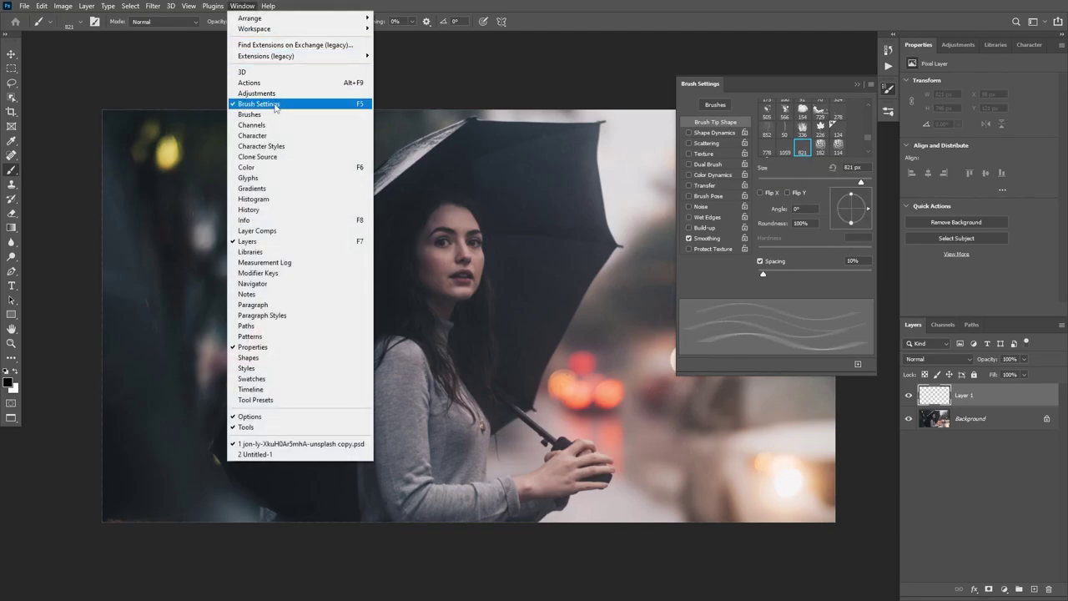
pyautogui.click(579, 20)
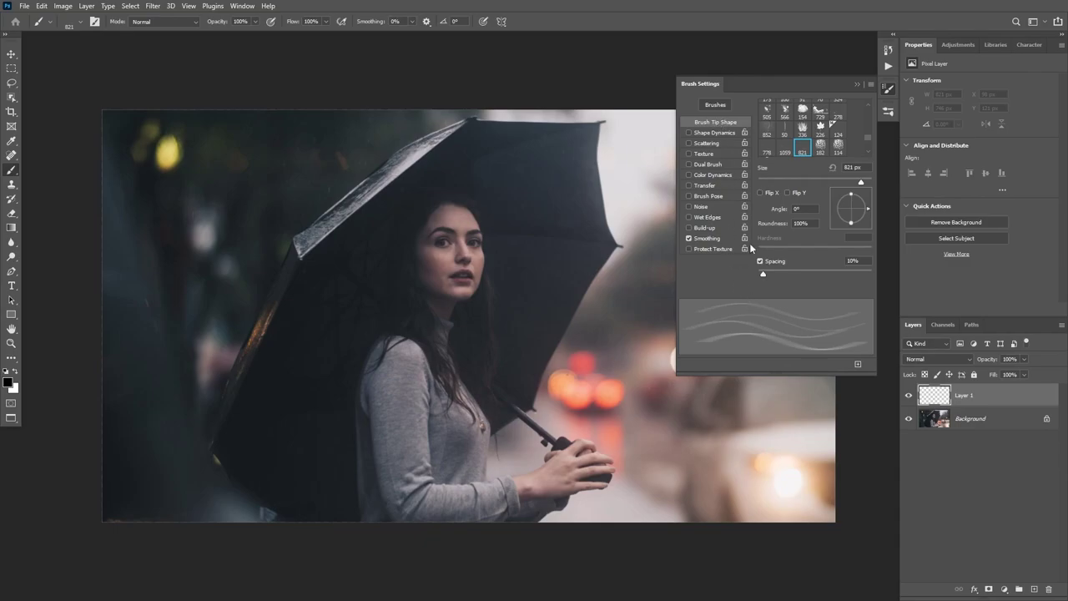
pyautogui.moveTo(765, 276); pyautogui.dragTo(790, 279)
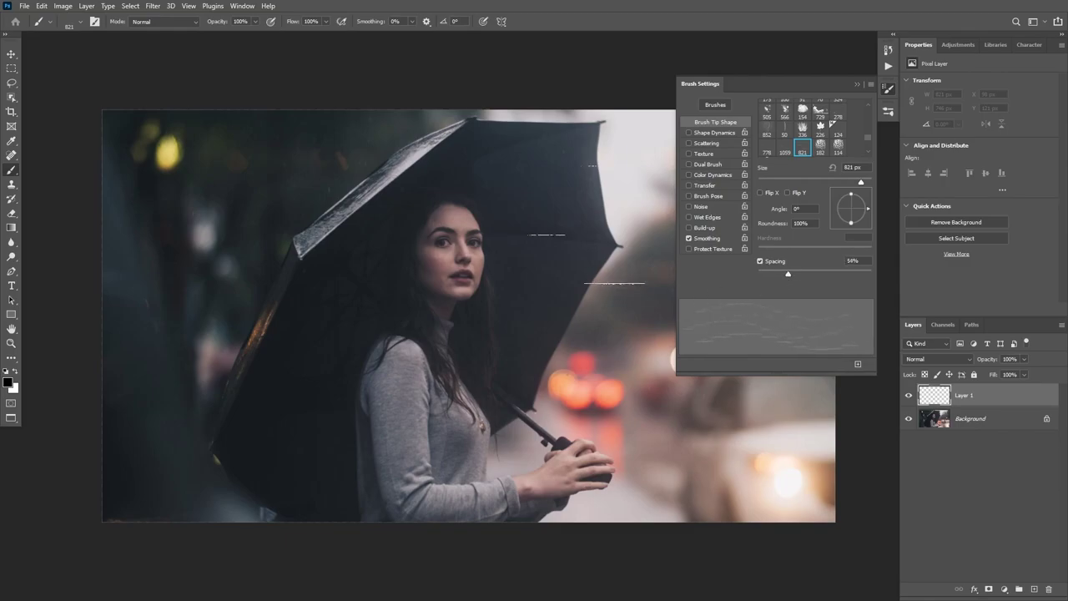
pyautogui.click(708, 132)
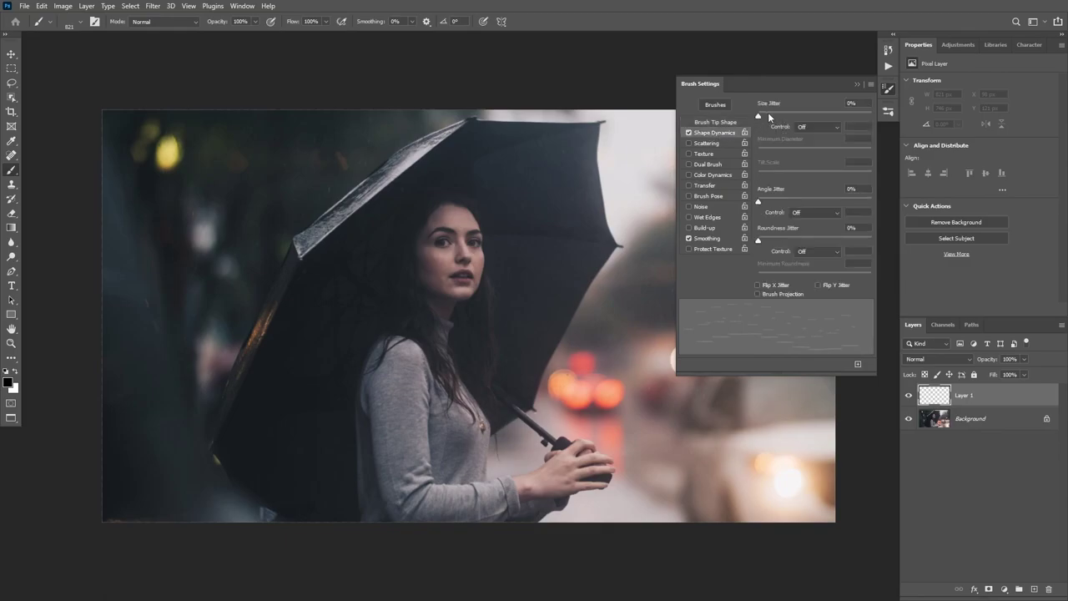
# Step: Set Size Jitter to 70%, switch to white paint, and undo the test rain strokes
pyautogui.moveTo(760, 113); pyautogui.dragTo(837, 114)
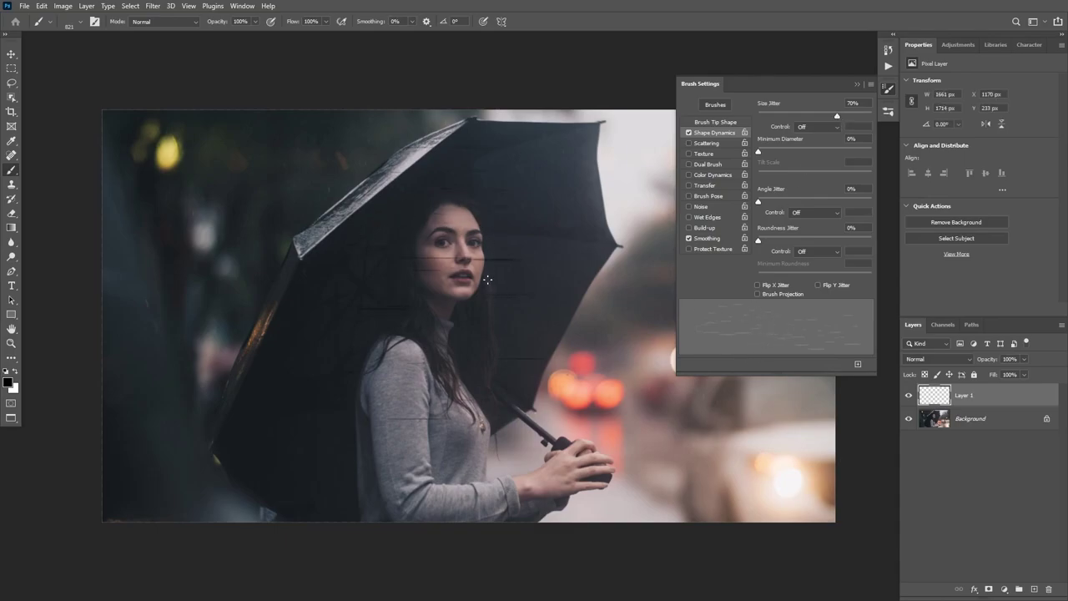
pyautogui.press('x')
pyautogui.moveTo(487, 280)
pyautogui.mouseDown()
pyautogui.moveTo(318, 172)
pyautogui.moveTo(238, 339)
pyautogui.moveTo(449, 388)
pyautogui.moveTo(462, 271)
pyautogui.moveTo(335, 272)
pyautogui.moveTo(188, 416)
pyautogui.moveTo(209, 433)
pyautogui.moveTo(414, 395)
pyautogui.moveTo(519, 290)
pyautogui.moveTo(571, 290)
pyautogui.mouseUp()
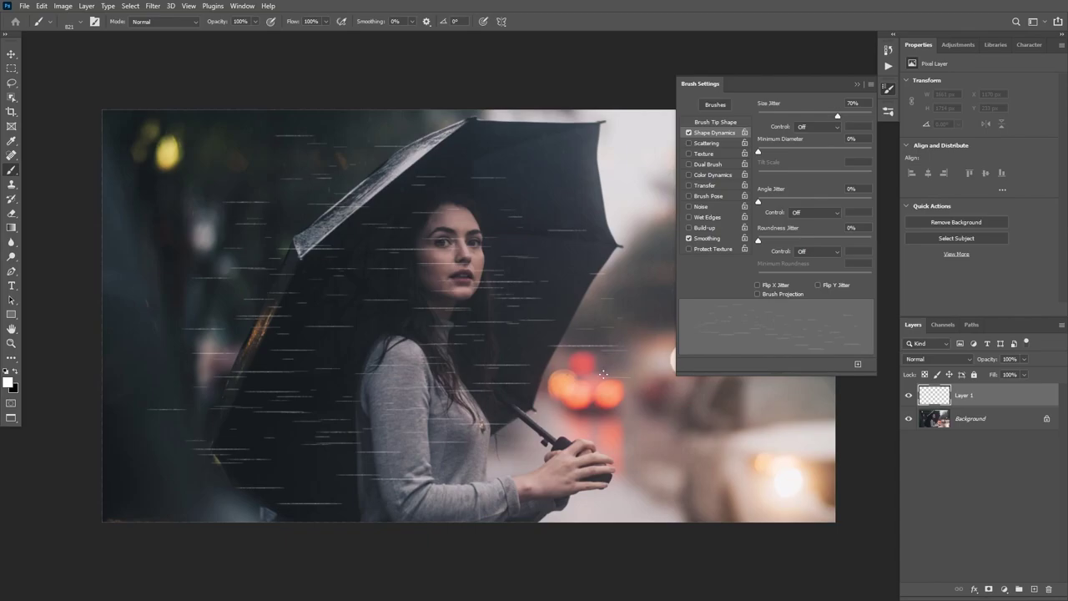
pyautogui.moveTo(567, 413); pyautogui.dragTo(544, 390)
pyautogui.hotkey('ctrl', 'z')
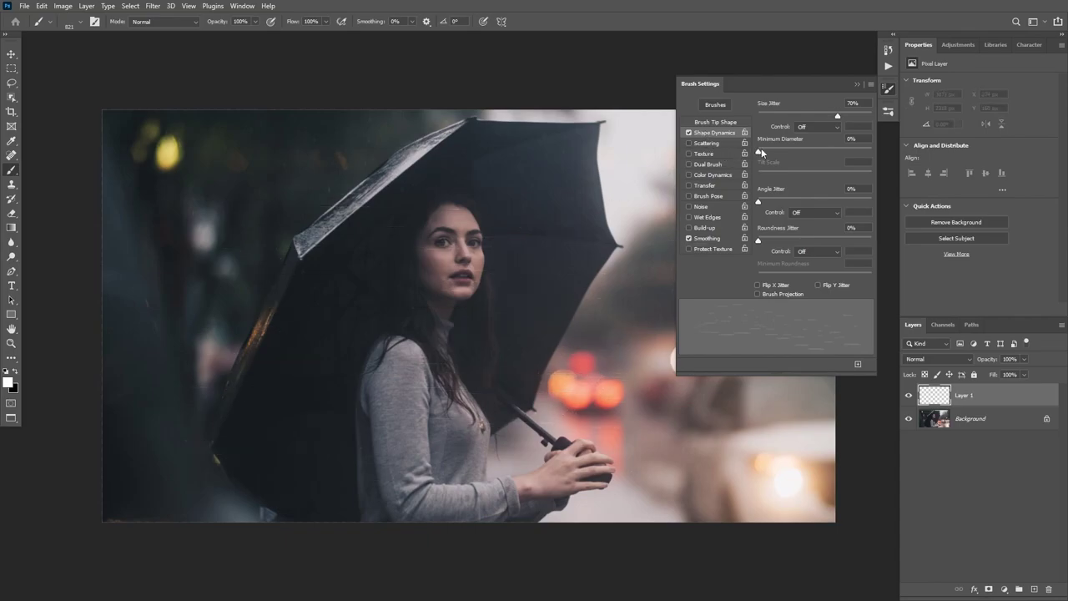
# Step: Set the Angle Jitter control to Initial Direction, undoing both test strokes afterward
pyautogui.click(806, 213)
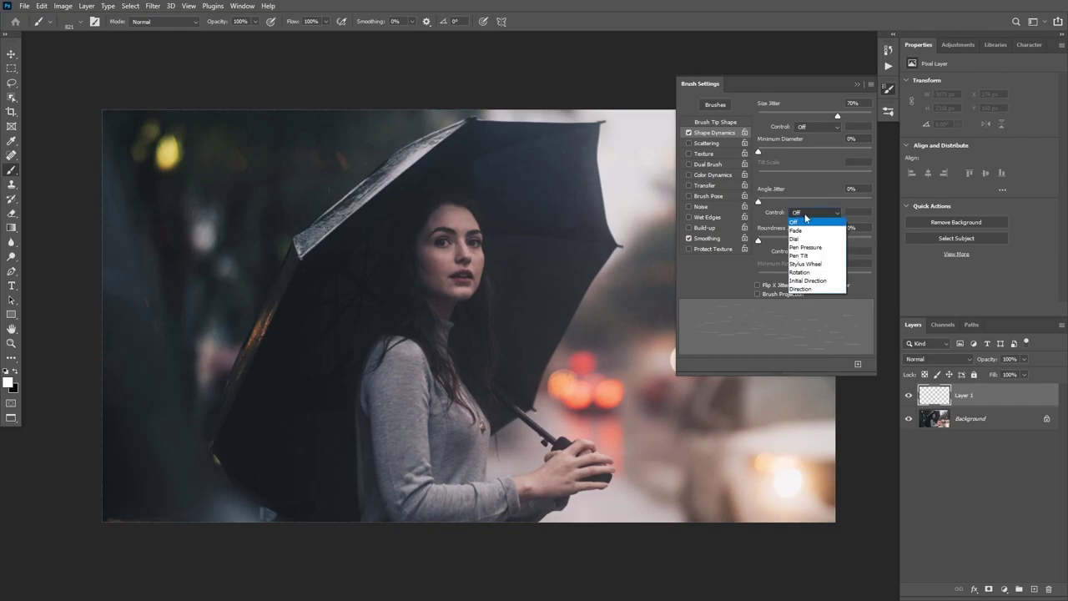
pyautogui.click(811, 282)
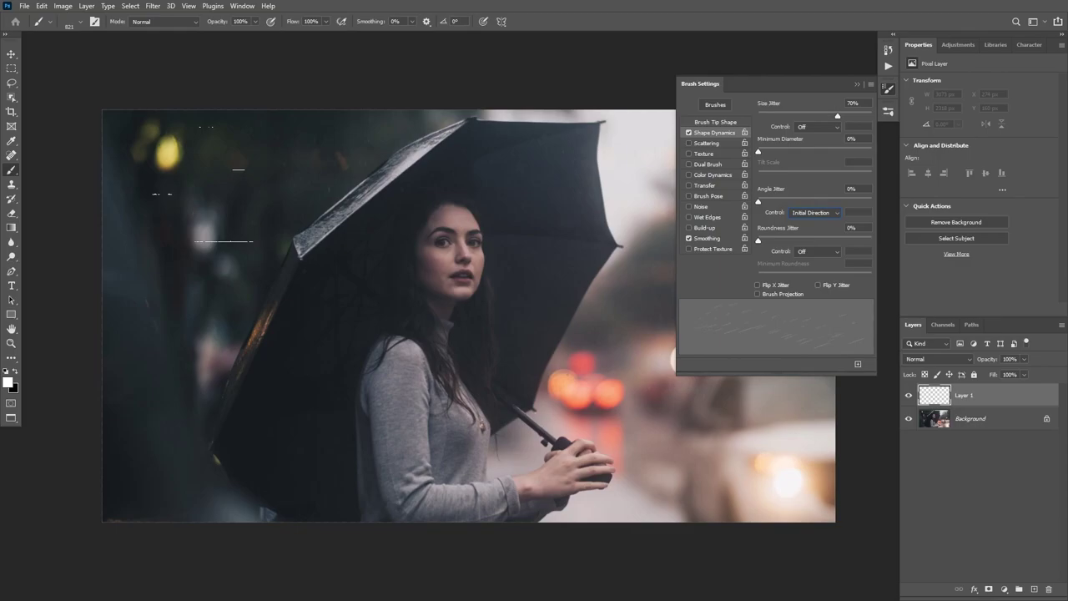
pyautogui.moveTo(136, 183)
pyautogui.mouseDown()
pyautogui.moveTo(274, 324)
pyautogui.moveTo(465, 465)
pyautogui.mouseUp()
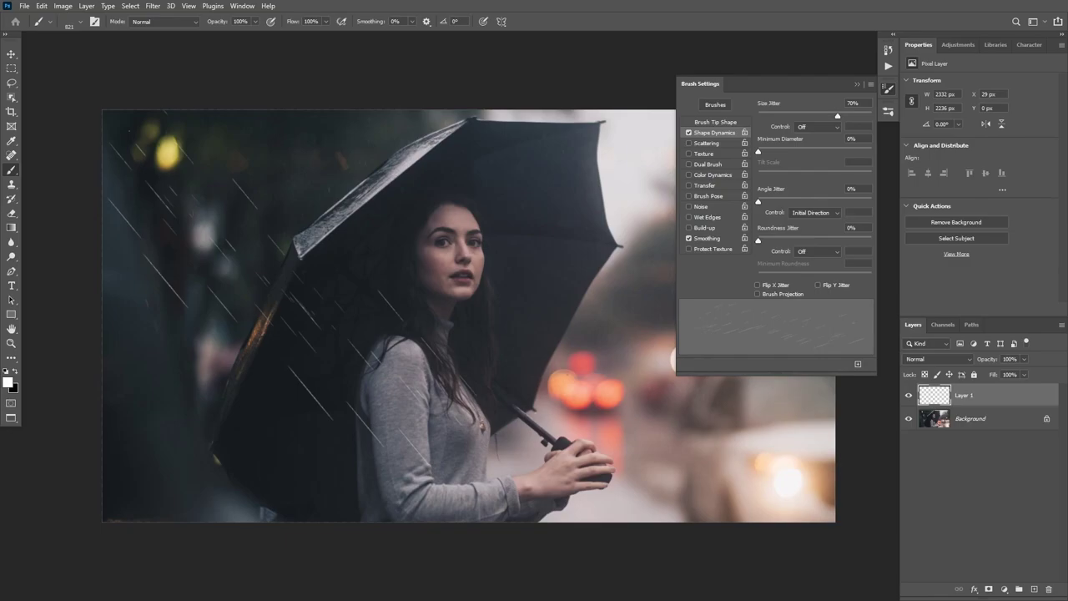
pyautogui.hotkey('ctrl', 'z')
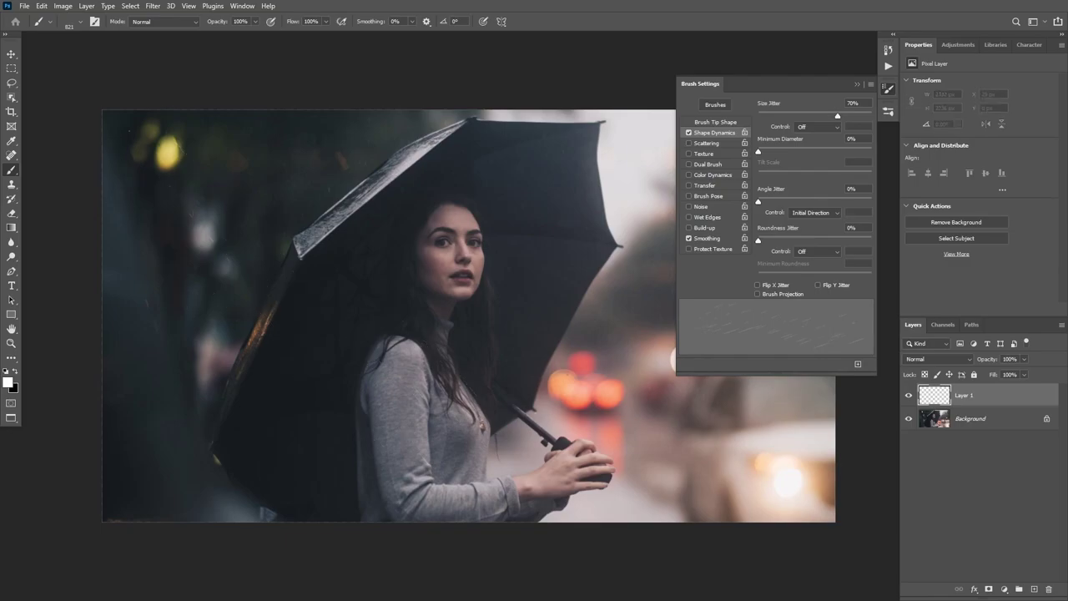
pyautogui.moveTo(468, 192)
pyautogui.mouseDown()
pyautogui.moveTo(376, 267)
pyautogui.moveTo(192, 376)
pyautogui.mouseUp()
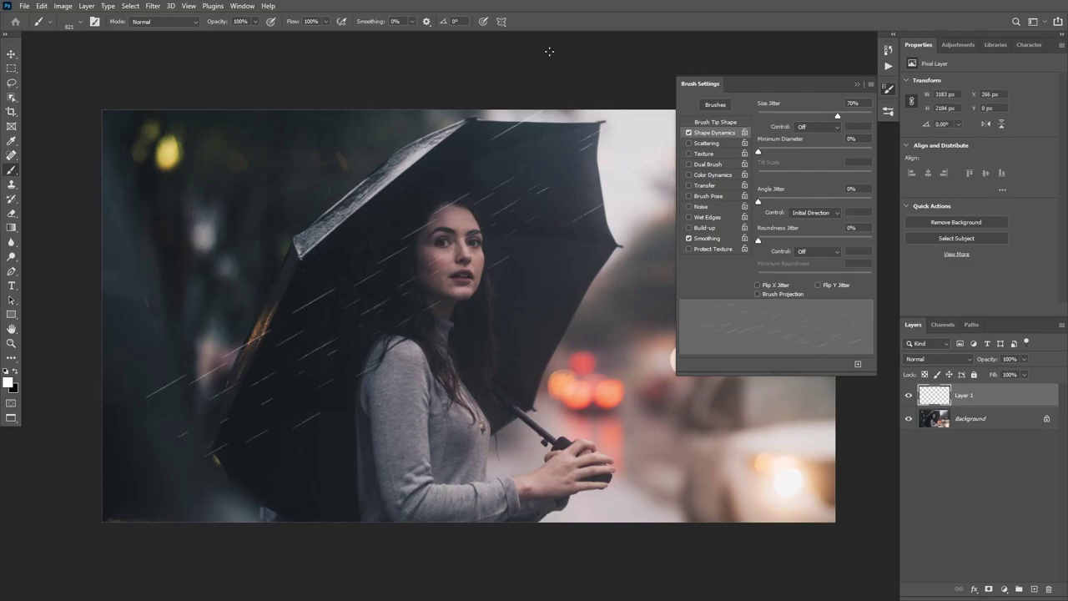
pyautogui.hotkey('ctrl', 'z')
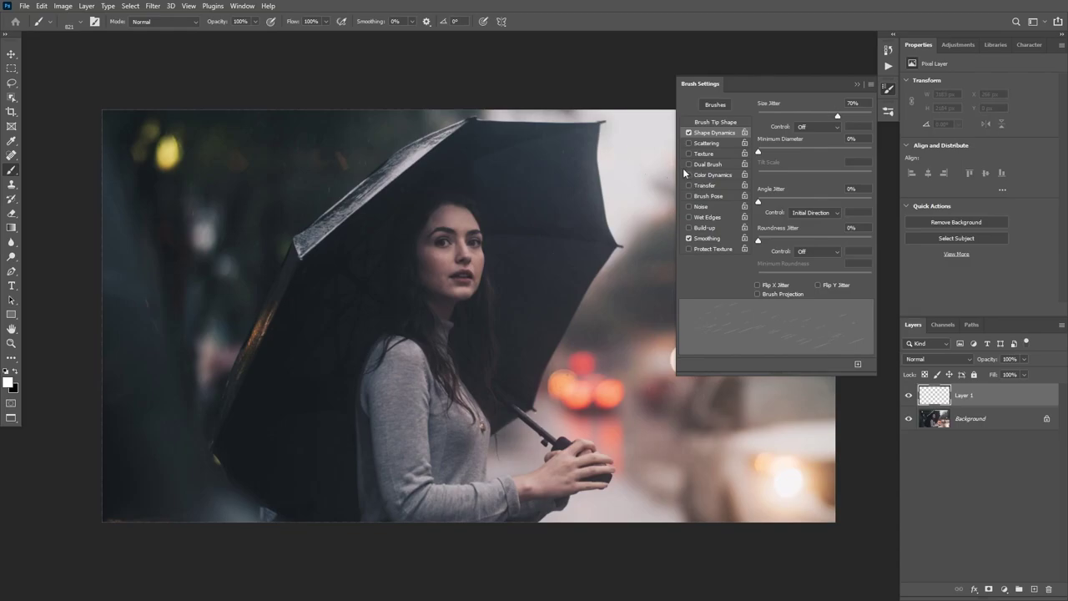
# Step: Enable Scattering on both axes at about 662%, undoing each test stroke
pyautogui.click(709, 144)
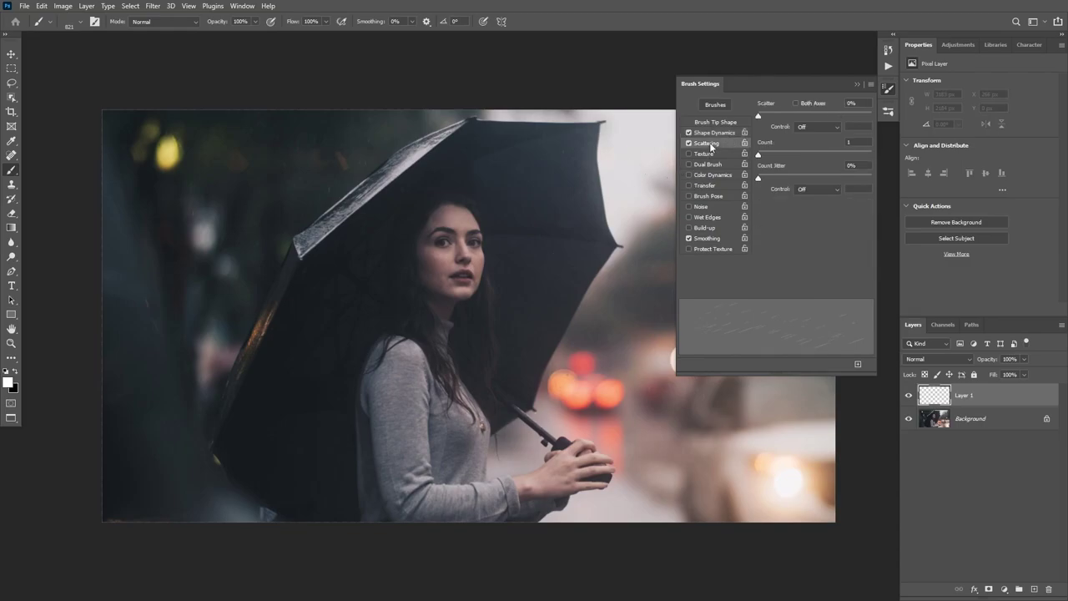
pyautogui.click(797, 105)
pyautogui.moveTo(759, 116); pyautogui.dragTo(801, 119)
pyautogui.moveTo(806, 121); pyautogui.dragTo(808, 121)
pyautogui.moveTo(373, 226)
pyautogui.mouseDown()
pyautogui.moveTo(434, 184)
pyautogui.moveTo(484, 200)
pyautogui.moveTo(418, 267)
pyautogui.moveTo(175, 243)
pyautogui.moveTo(171, 330)
pyautogui.moveTo(468, 334)
pyautogui.moveTo(338, 217)
pyautogui.moveTo(367, 351)
pyautogui.moveTo(300, 367)
pyautogui.moveTo(392, 250)
pyautogui.mouseUp()
pyautogui.hotkey('ctrl', 'z')
pyautogui.moveTo(808, 116); pyautogui.dragTo(815, 117)
pyautogui.moveTo(238, 167)
pyautogui.mouseDown()
pyautogui.moveTo(311, 228)
pyautogui.moveTo(513, 310)
pyautogui.moveTo(385, 493)
pyautogui.moveTo(257, 205)
pyautogui.moveTo(401, 375)
pyautogui.moveTo(568, 351)
pyautogui.moveTo(534, 318)
pyautogui.mouseUp()
pyautogui.hotkey('ctrl', 'z')
# Step: Enable Transfer with opacity jitter, shrink the brush to 465 px, and paint test rain
pyautogui.click(706, 186)
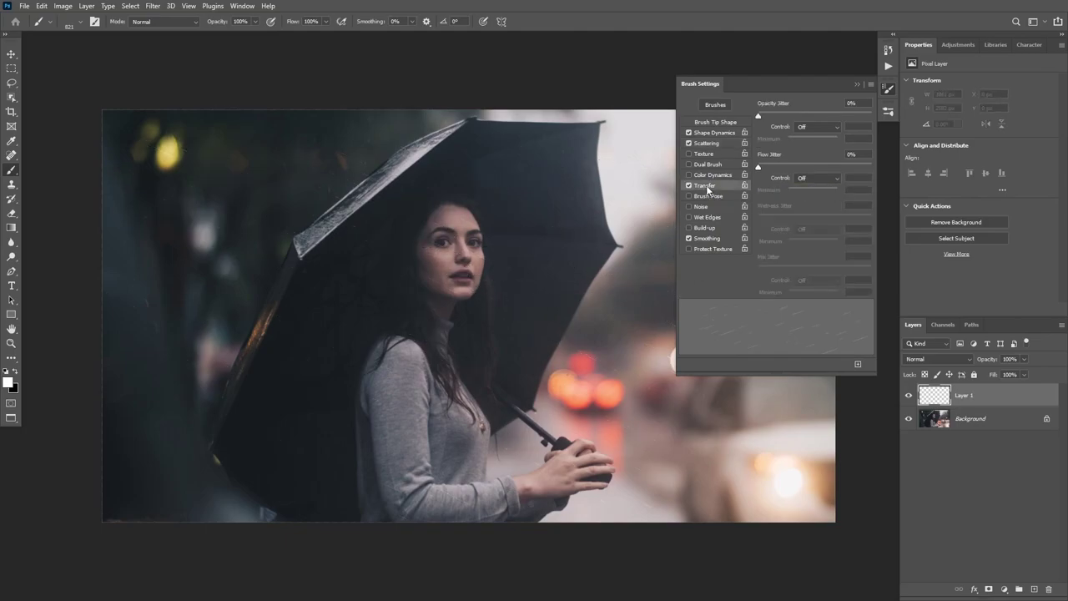
pyautogui.moveTo(763, 118); pyautogui.dragTo(833, 115)
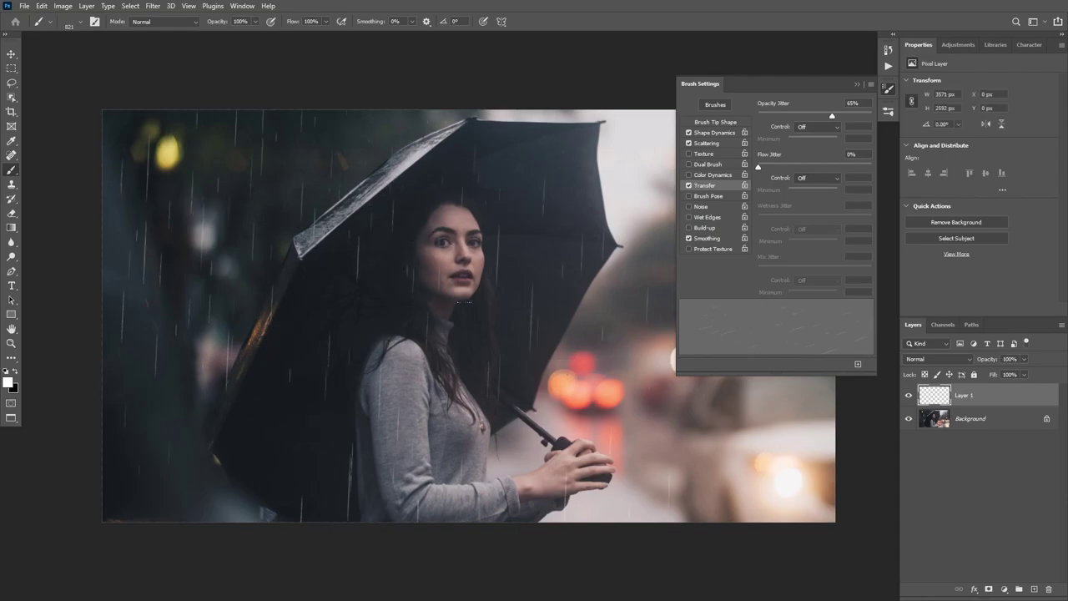
pyautogui.moveTo(475, 227); pyautogui.dragTo(430, 226)
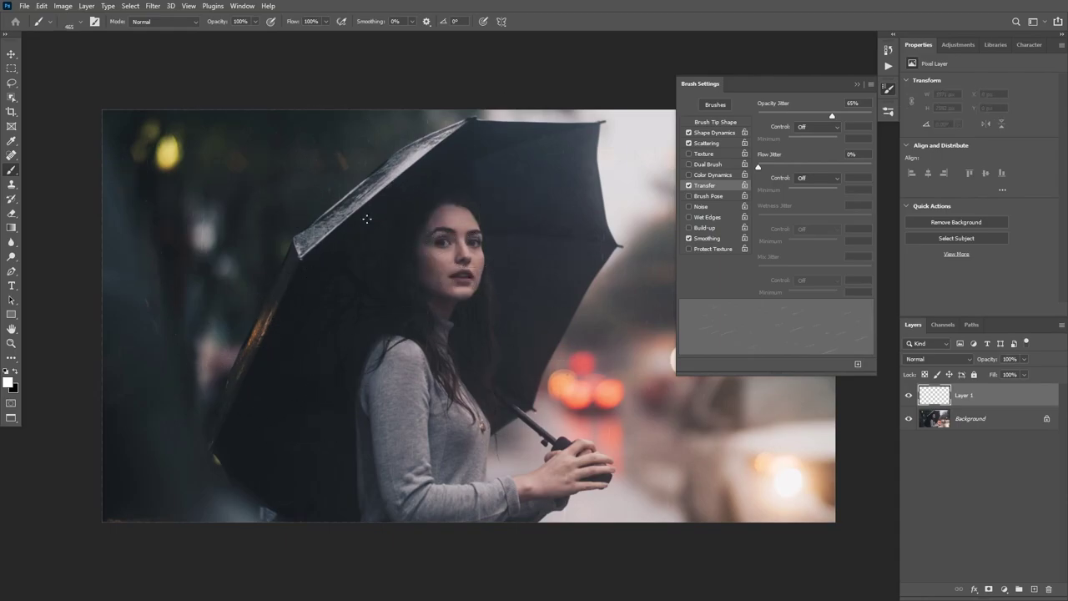
pyautogui.moveTo(559, 194)
pyautogui.mouseDown()
pyautogui.moveTo(411, 211)
pyautogui.moveTo(332, 205)
pyautogui.moveTo(366, 295)
pyautogui.moveTo(419, 372)
pyautogui.moveTo(238, 194)
pyautogui.mouseUp()
# Step: Lower Opacity Jitter to 39%, enable Build-up, undo the tests, and enlarge the brush to 597 px
pyautogui.moveTo(821, 117); pyautogui.dragTo(802, 117)
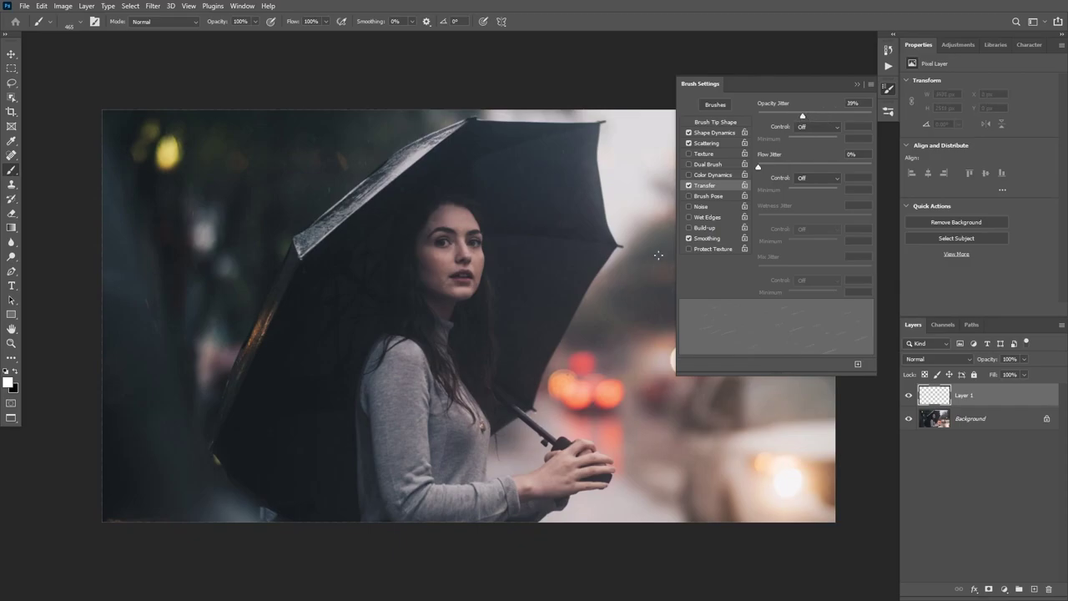
pyautogui.click(708, 228)
pyautogui.moveTo(412, 211); pyautogui.dragTo(390, 177)
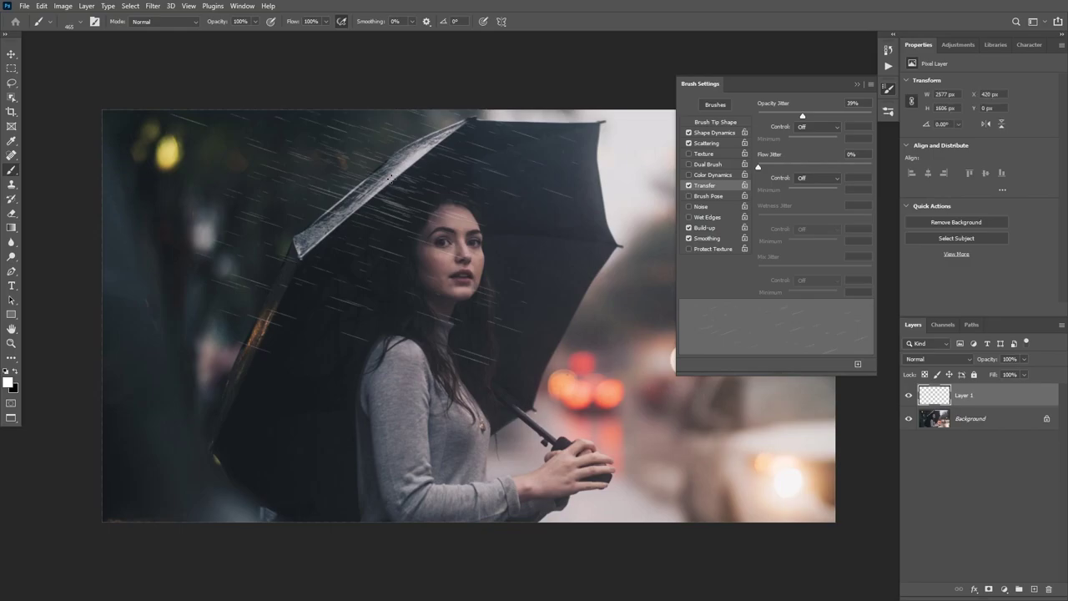
pyautogui.hotkey('ctrl', 'z')
pyautogui.moveTo(487, 244)
pyautogui.mouseDown()
pyautogui.moveTo(498, 237)
pyautogui.moveTo(493, 269)
pyautogui.mouseUp()
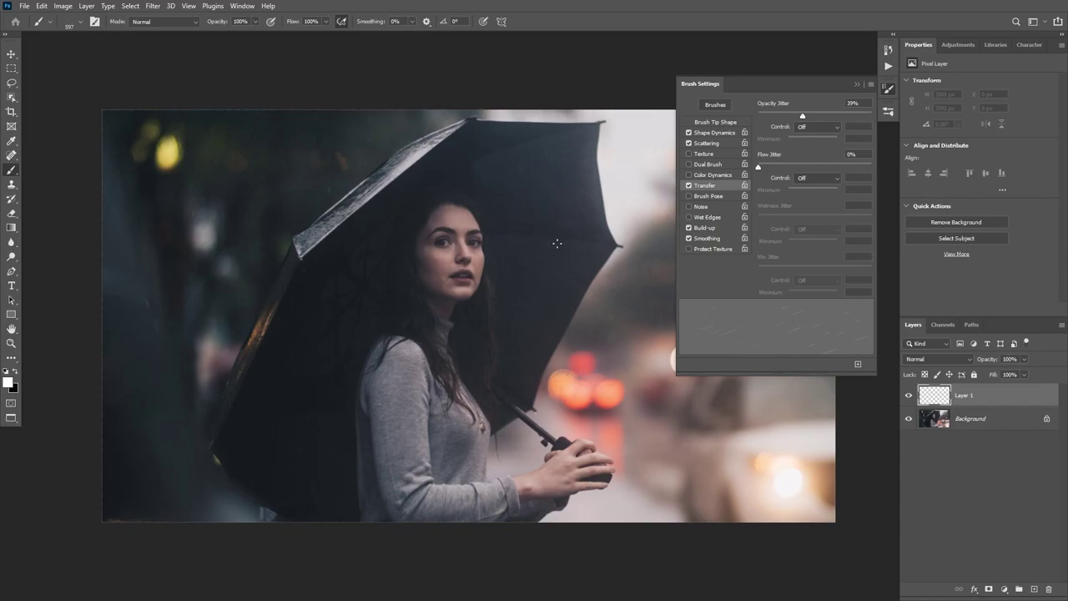
# Step: Save the tuned brush as a new preset named 'Rain brush', then show the brush presets
pyautogui.click(871, 84)
pyautogui.click(906, 88)
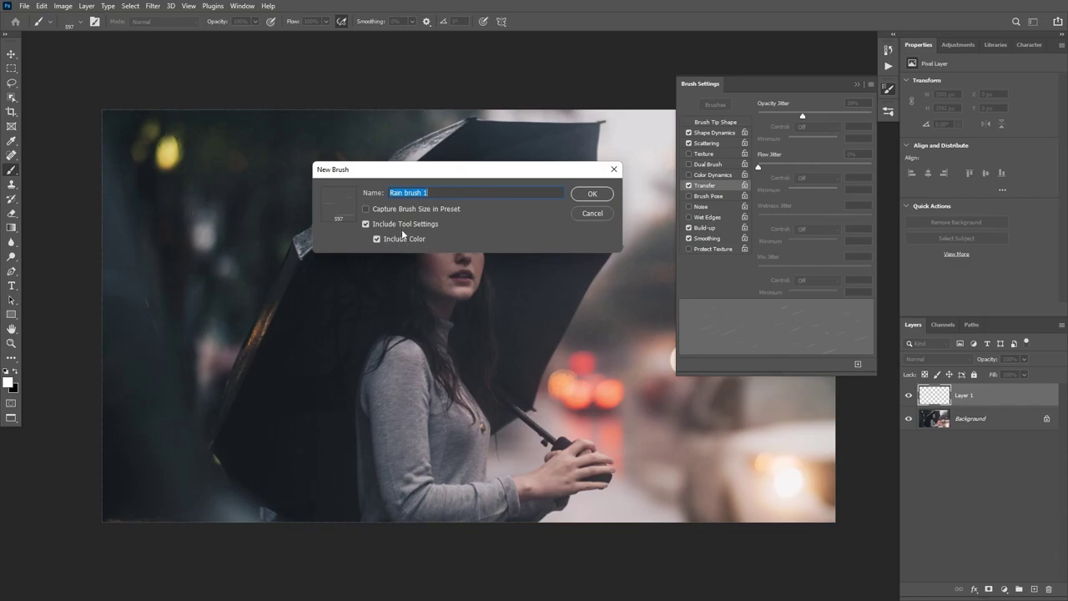
pyautogui.press('End')
pyautogui.press('BackSpace')
pyautogui.press('BackSpace')
pyautogui.click(596, 195)
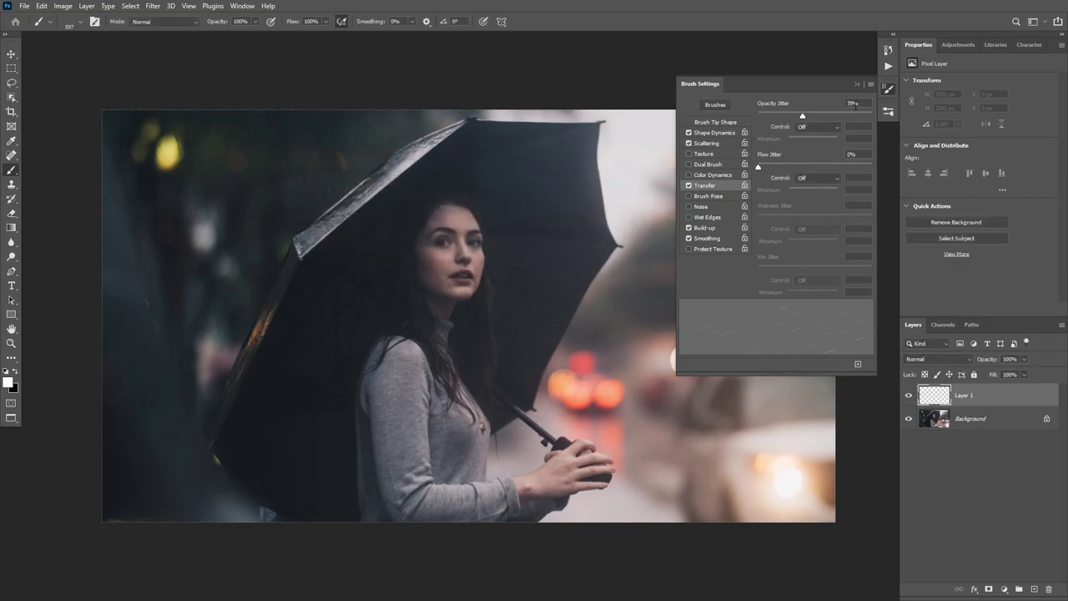
pyautogui.click(888, 110)
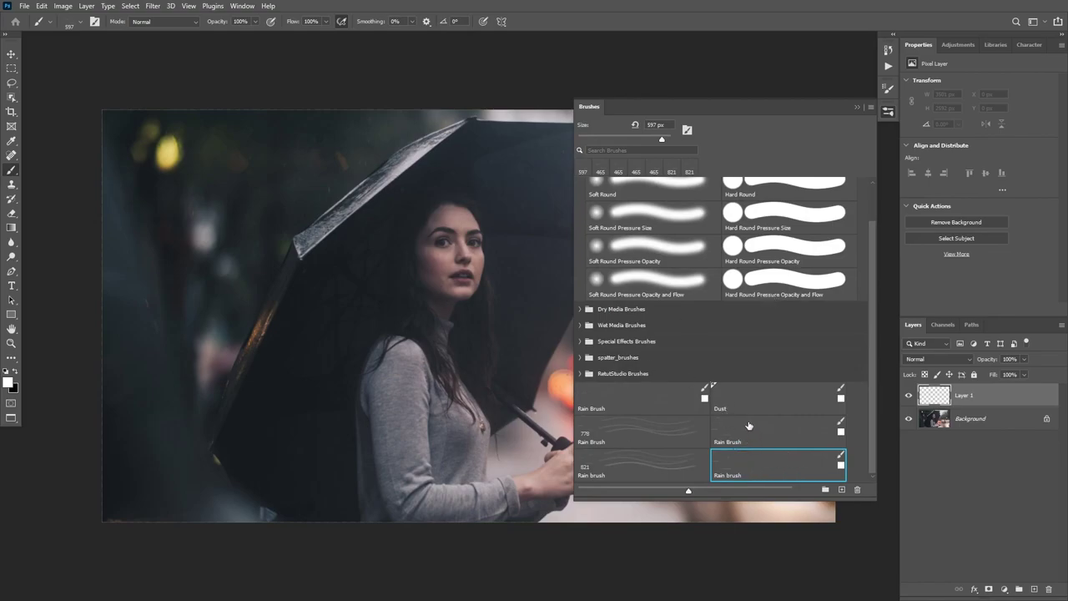
# Step: Test the new preset, then switch to the earlier 'Rain Brush' preset, undoing all test strokes
pyautogui.moveTo(315, 192)
pyautogui.mouseDown()
pyautogui.moveTo(384, 300)
pyautogui.moveTo(317, 376)
pyautogui.mouseUp()
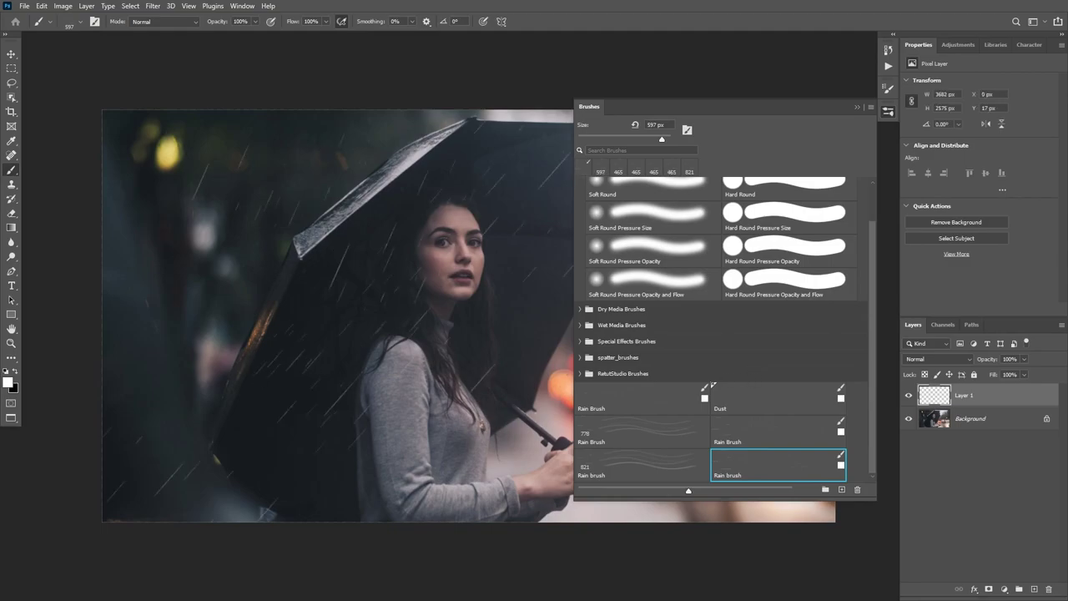
pyautogui.hotkey('ctrl', 'z')
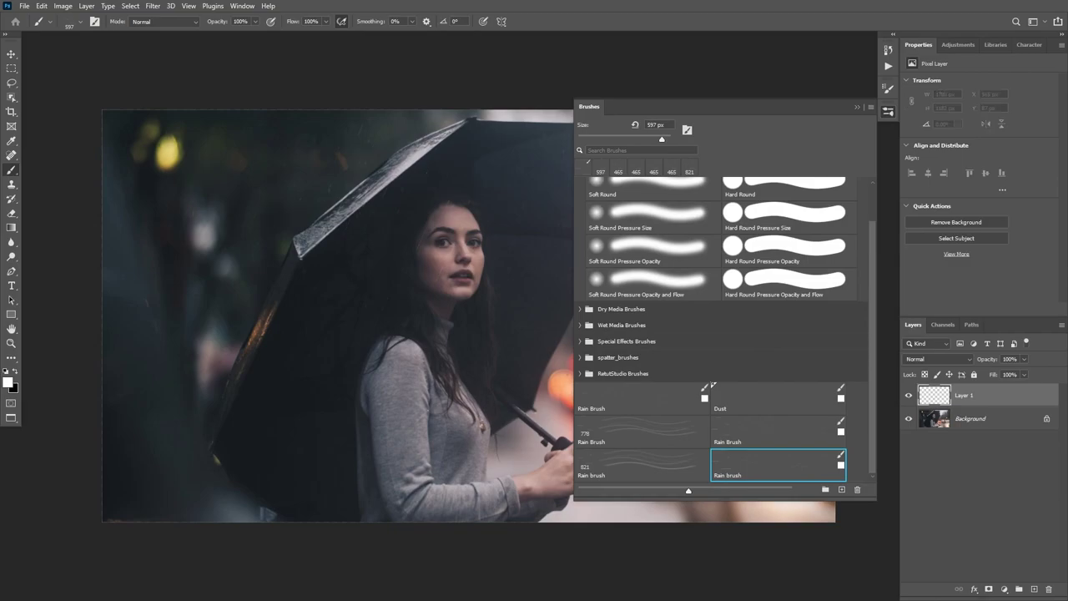
pyautogui.click(646, 407)
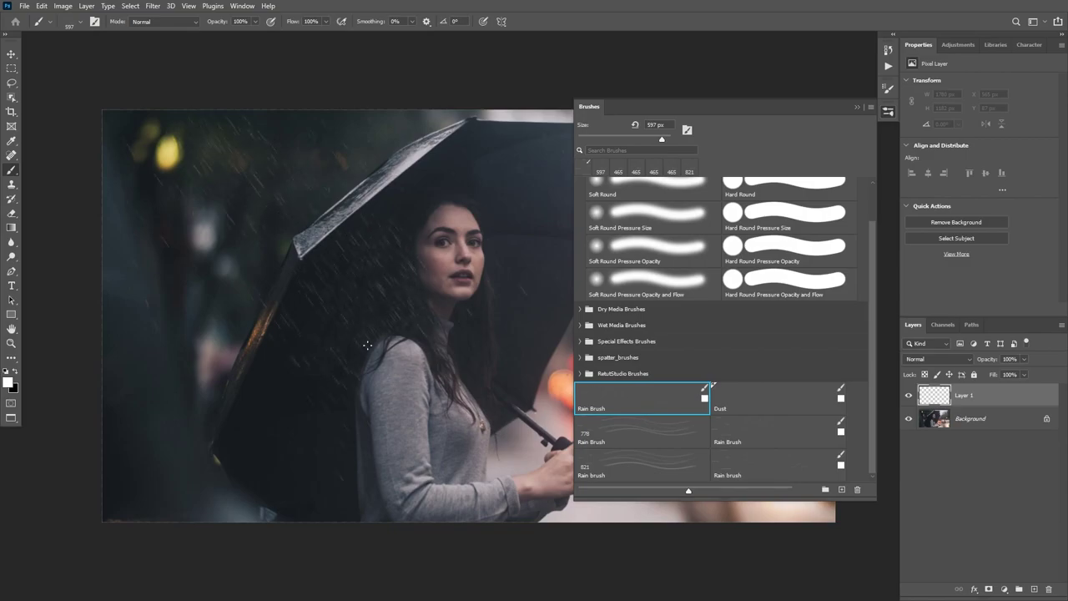
pyautogui.moveTo(275, 335)
pyautogui.mouseDown()
pyautogui.moveTo(395, 332)
pyautogui.moveTo(439, 368)
pyautogui.mouseUp()
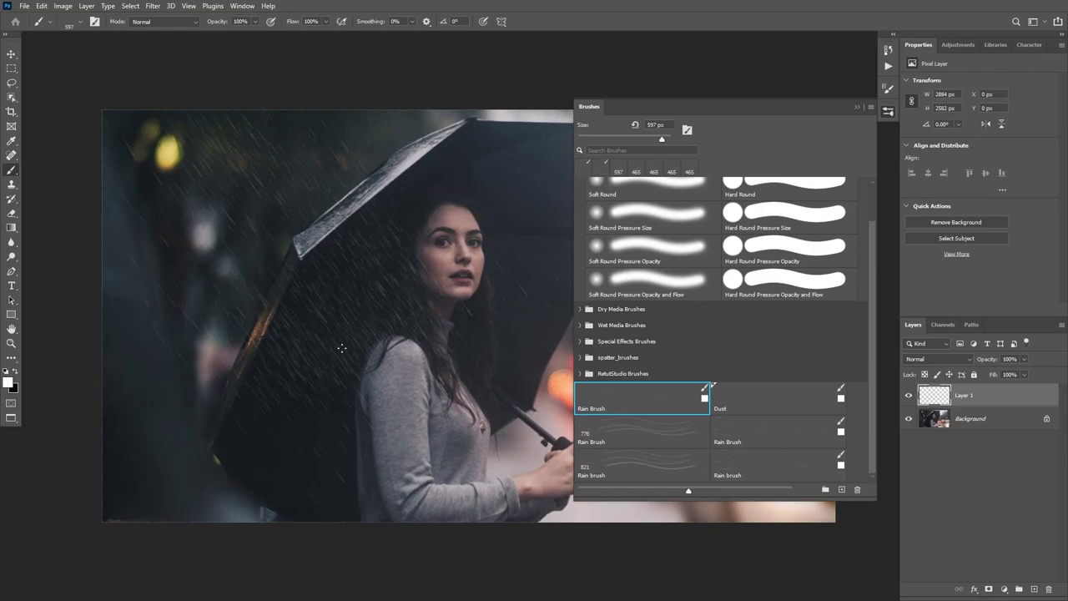
pyautogui.hotkey('ctrl', 'z')
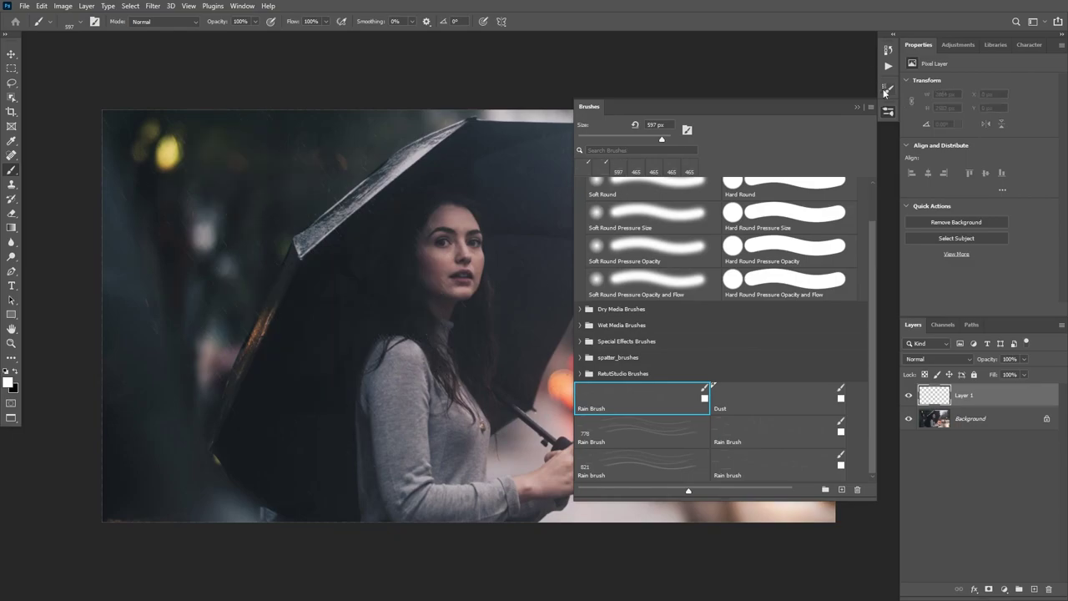
pyautogui.click(888, 89)
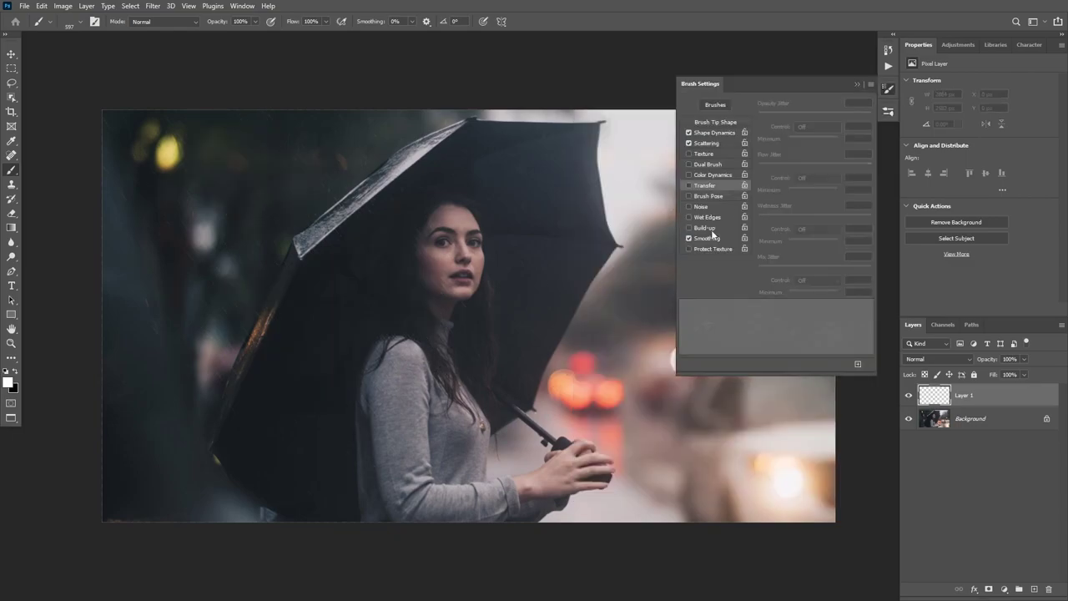
# Step: Widen the brush tip spacing and enlarge the brush to about 995 px, undoing the test stroke
pyautogui.click(715, 122)
pyautogui.moveTo(779, 275); pyautogui.dragTo(795, 275)
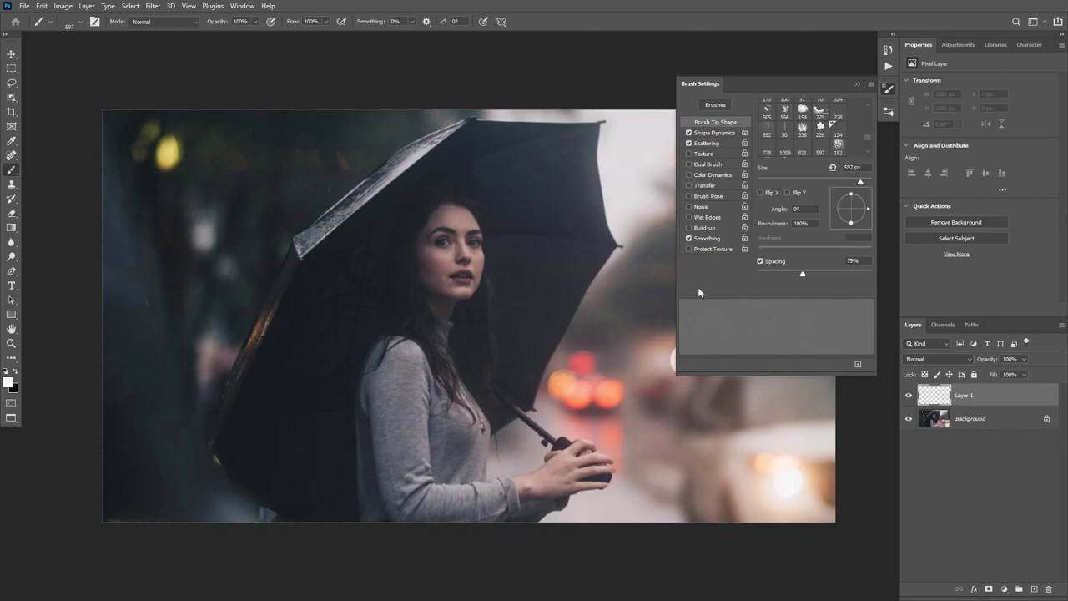
pyautogui.moveTo(442, 218); pyautogui.dragTo(484, 228)
pyautogui.moveTo(314, 339)
pyautogui.mouseDown()
pyautogui.moveTo(227, 394)
pyautogui.moveTo(360, 417)
pyautogui.mouseUp()
pyautogui.hotkey('ctrl', 'z')
pyautogui.hotkey('ctrl', 'z')
pyautogui.press('h')
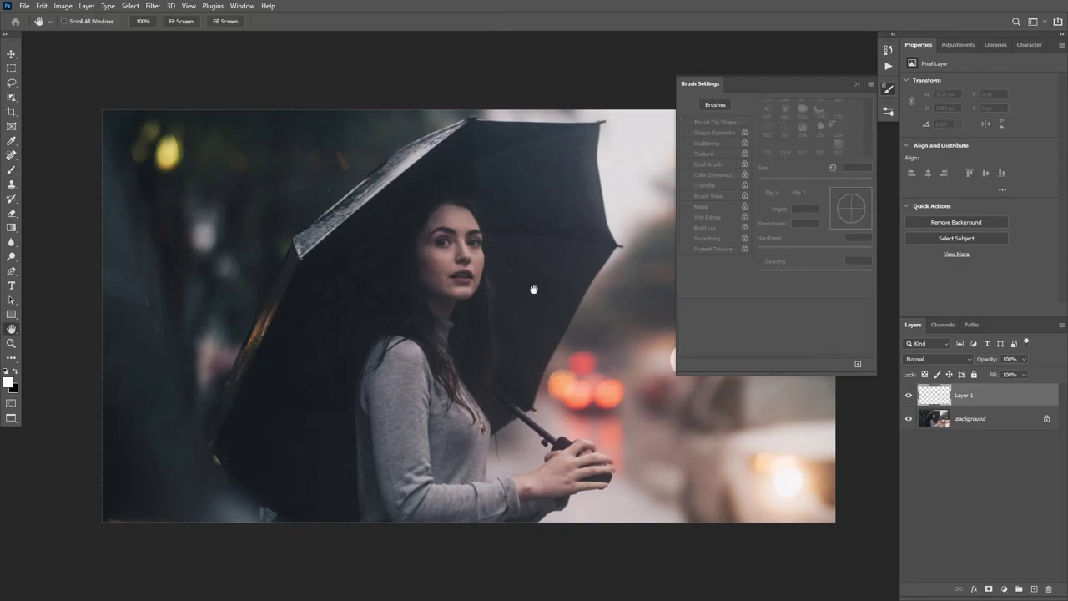
pyautogui.click(886, 91)
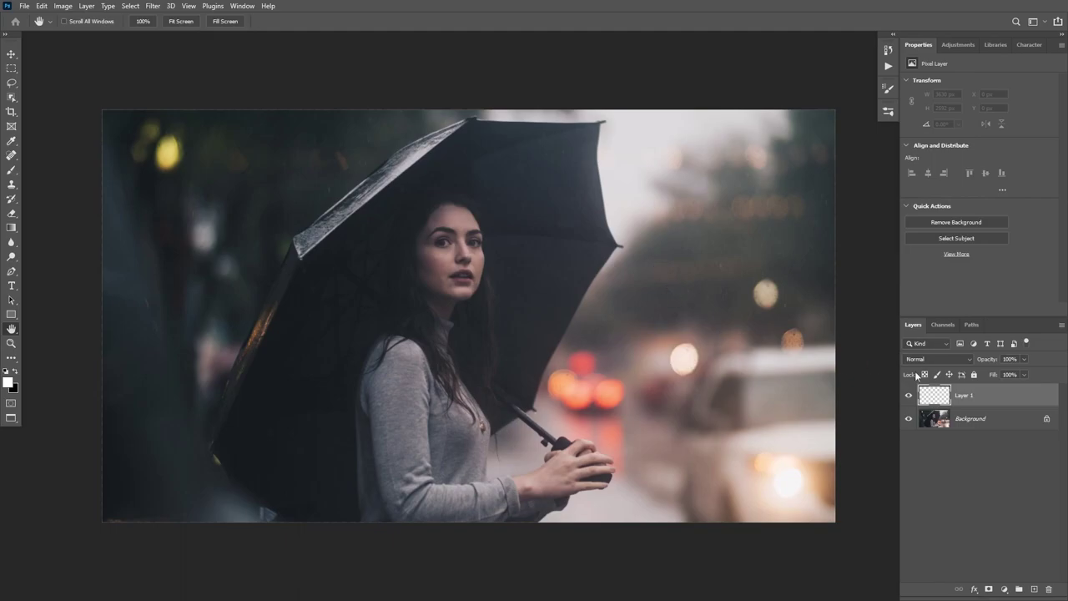
# Step: Shrink the brush and raise its spacing to 102% for fine rain streaks over the photo
pyautogui.press('b')
pyautogui.moveTo(382, 204); pyautogui.dragTo(356, 199)
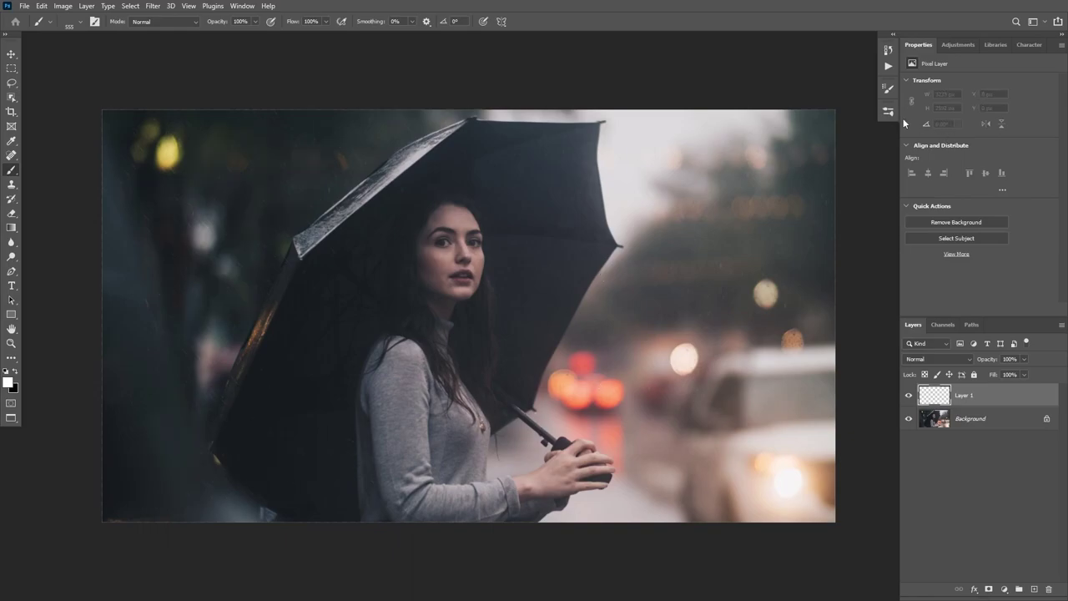
pyautogui.click(888, 88)
pyautogui.moveTo(805, 279); pyautogui.dragTo(816, 277)
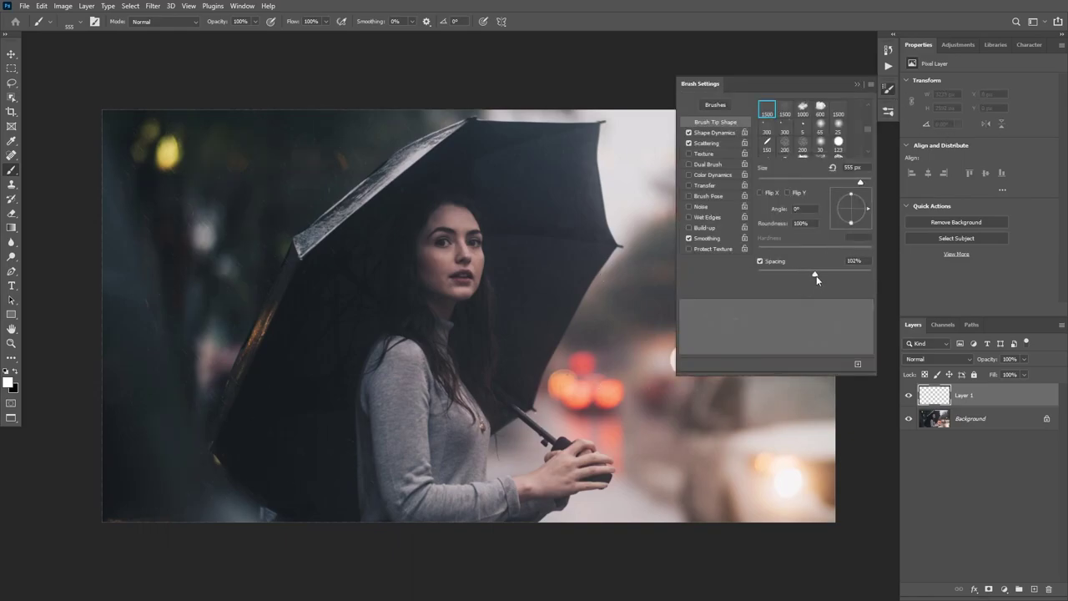
pyautogui.click(888, 90)
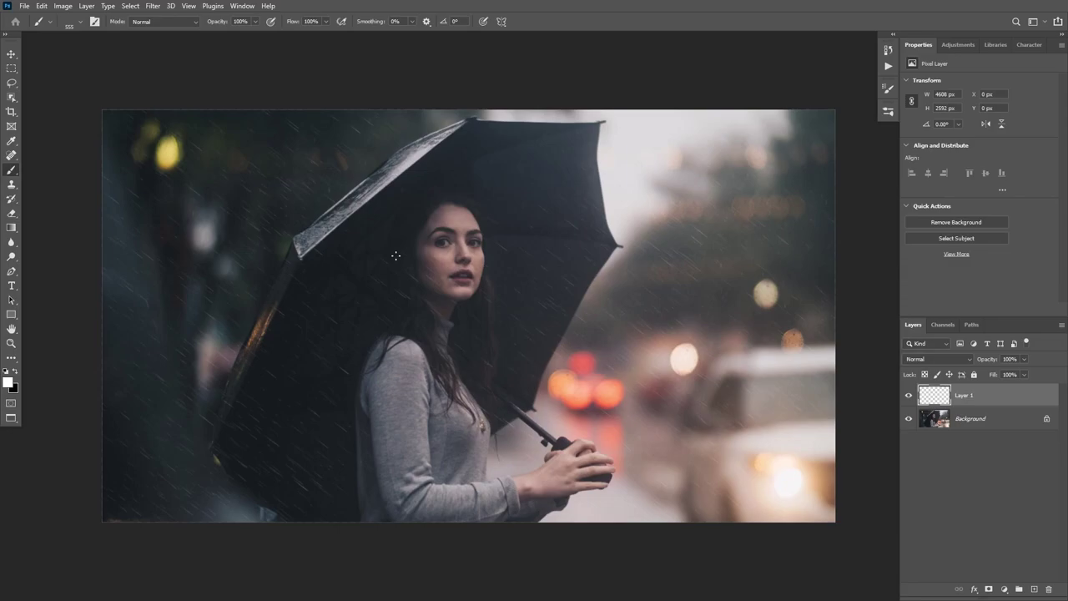
# Step: Brighten the rain layer with Levels, setting the white input to 122
pyautogui.hotkey('ctrl', 'j')
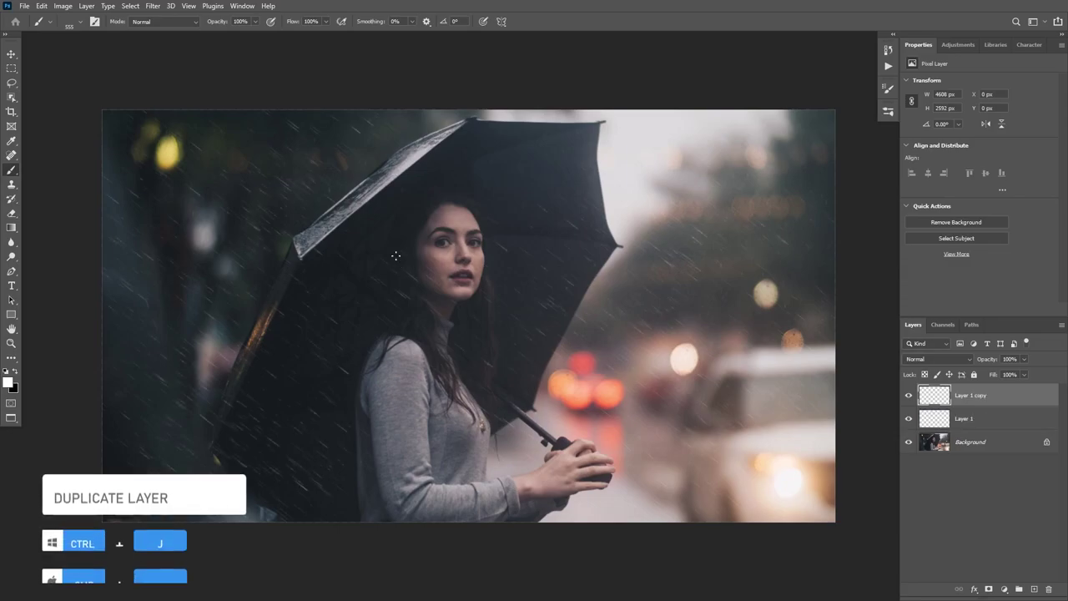
pyautogui.hotkey('ctrl', 'z')
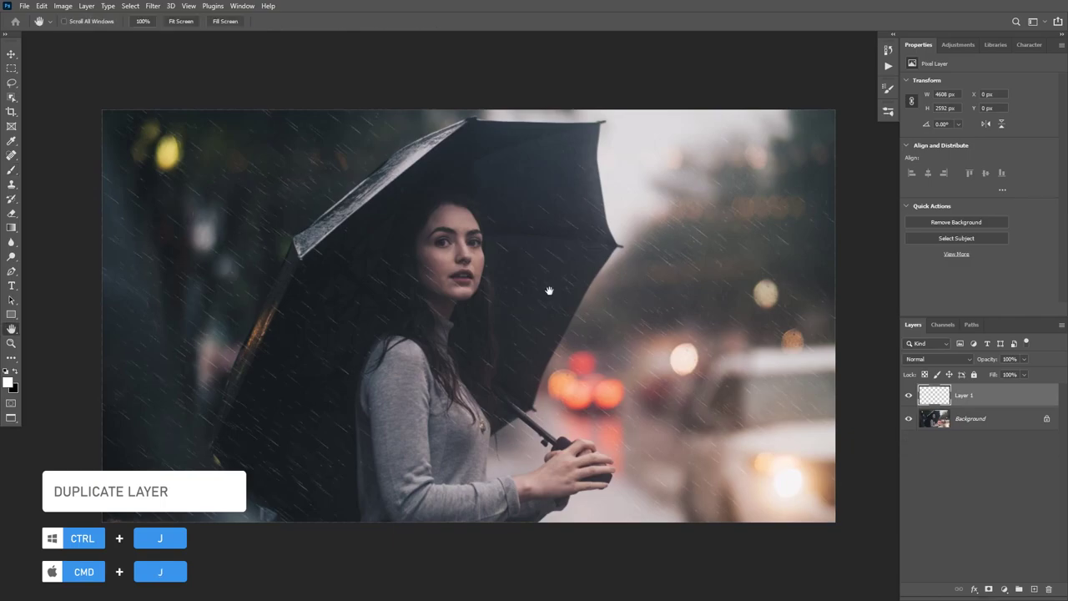
pyautogui.hotkey('ctrl', 'l')
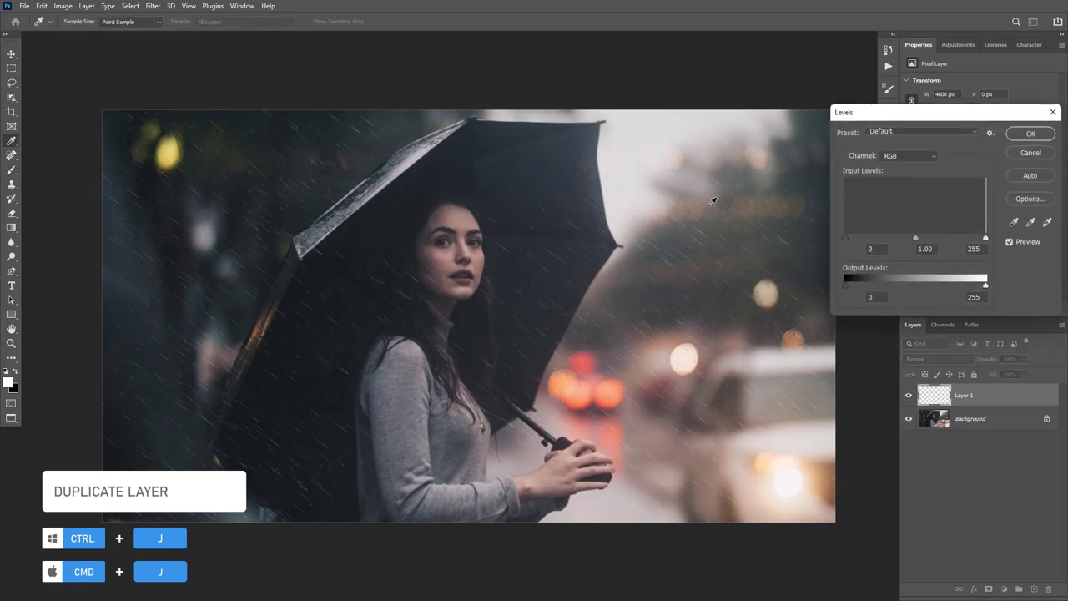
pyautogui.moveTo(986, 240); pyautogui.dragTo(912, 238)
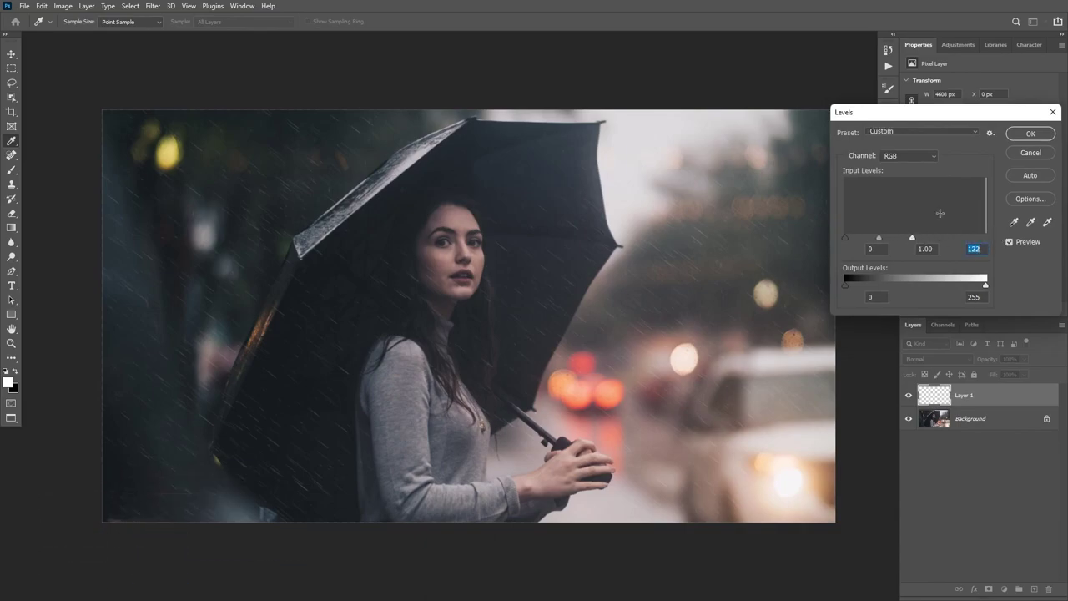
pyautogui.click(1030, 133)
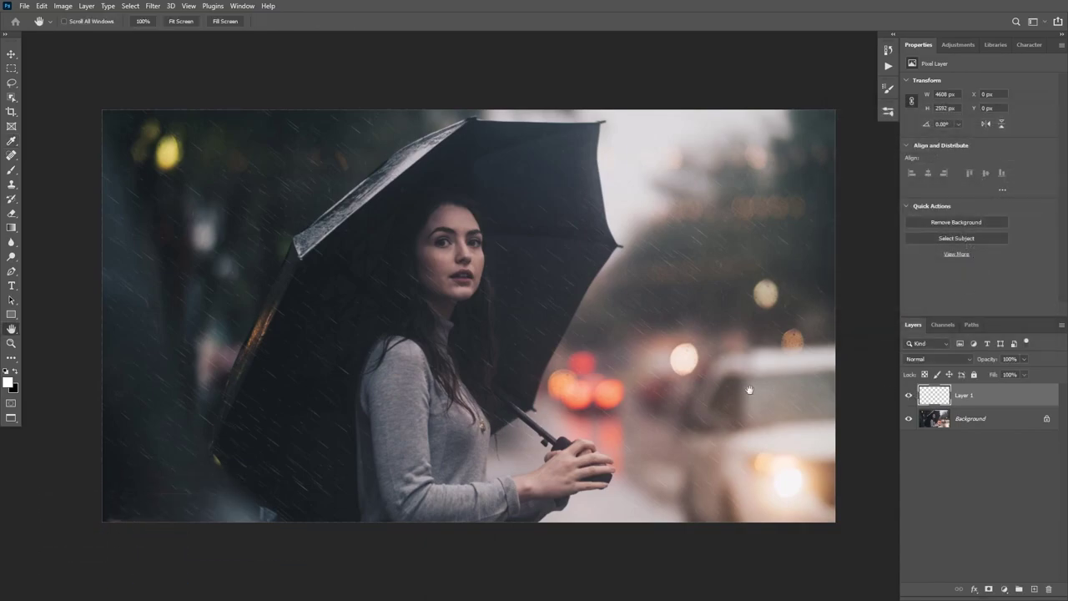
# Step: Duplicate the rain layer, merge Layer 1 with Layer 1 copy, and lower opacity to about 83%
pyautogui.hotkey('ctrl', 'j')
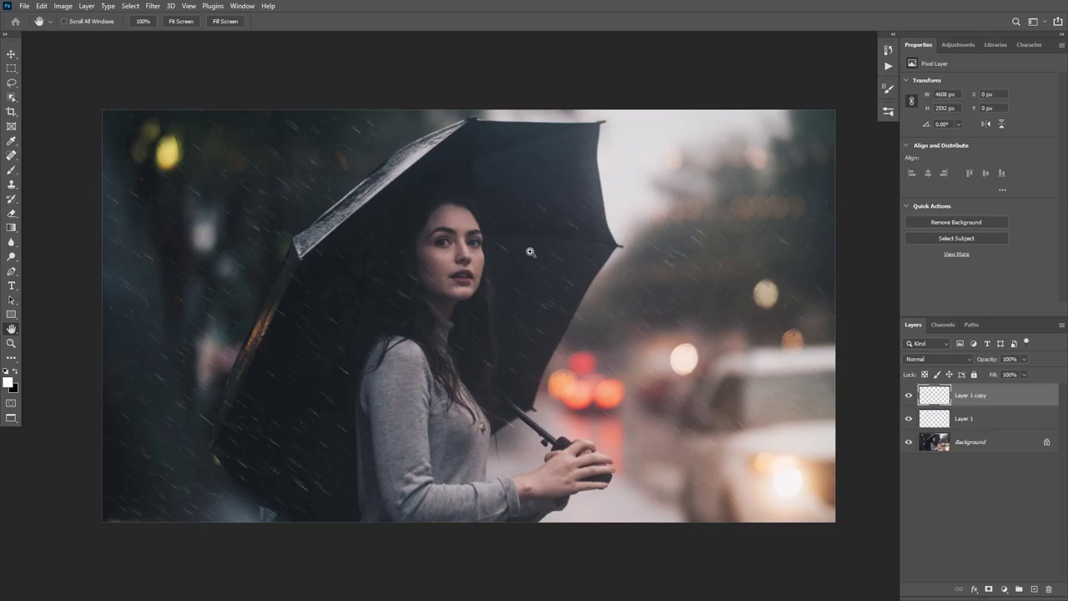
pyautogui.keyDown('shift'); pyautogui.click(1002, 422); pyautogui.keyUp('shift')
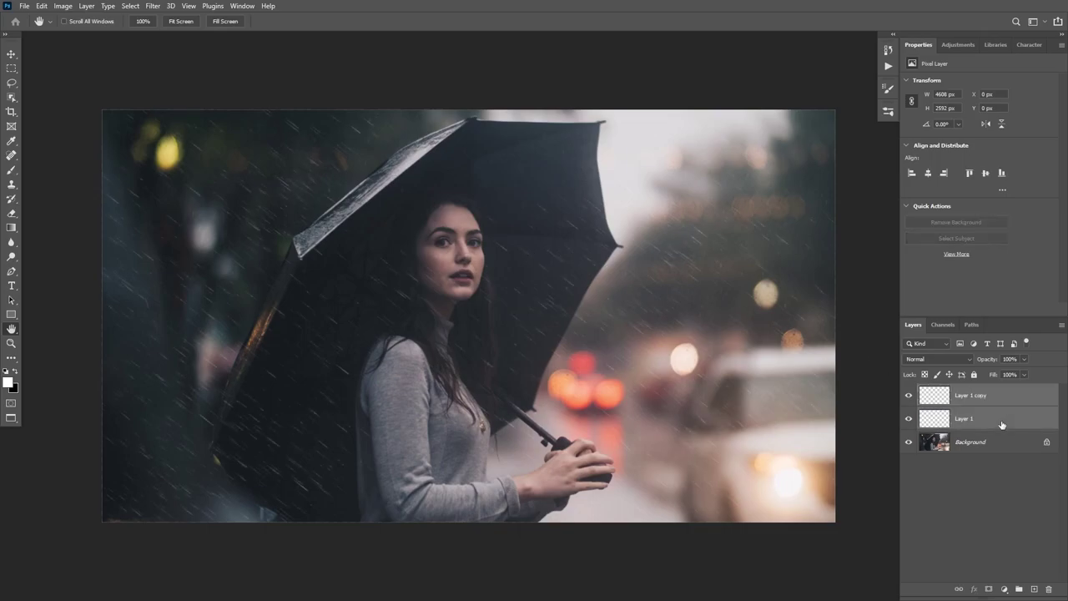
pyautogui.hotkey('ctrl', 'e')
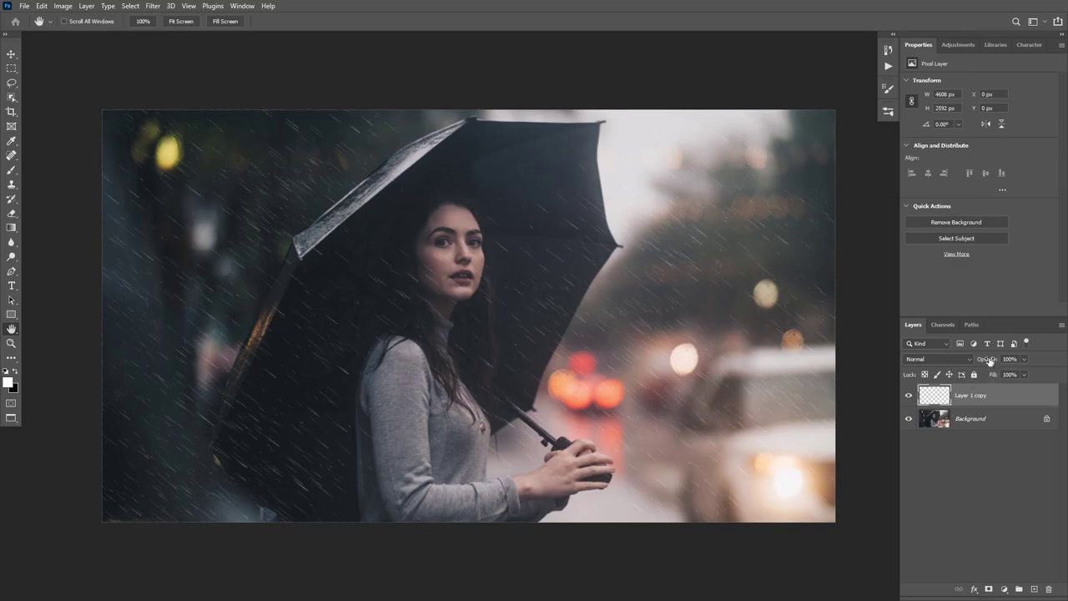
pyautogui.moveTo(989, 359); pyautogui.dragTo(979, 359)
# Step: Load the Subject path as a selection, mask Layer 1 copy with it, and add a new layer
pyautogui.click(968, 324)
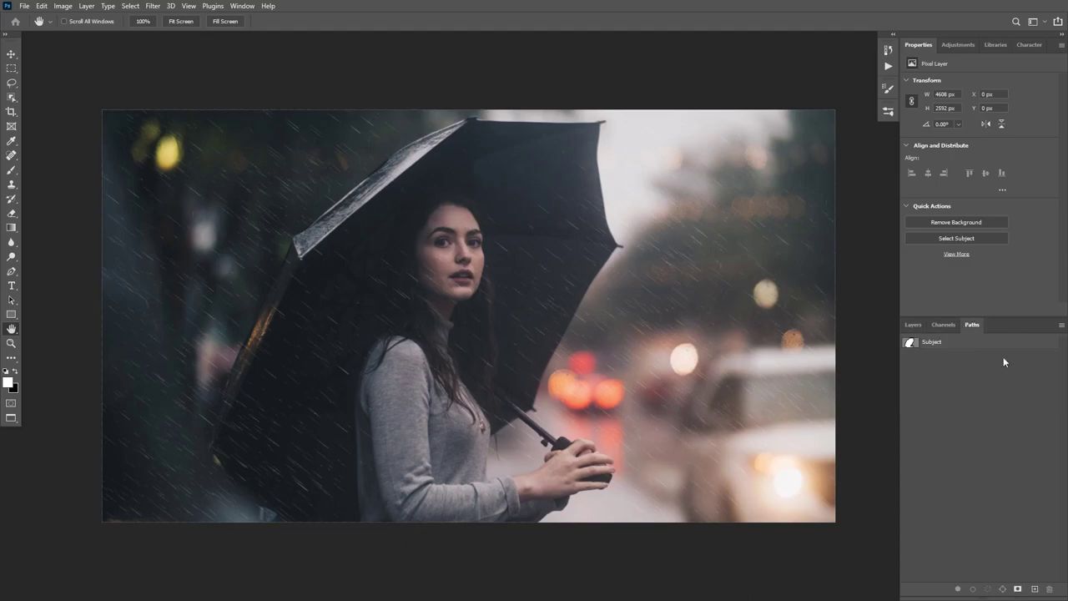
pyautogui.keyDown('ctrl'); pyautogui.click(919, 348); pyautogui.keyUp('ctrl')
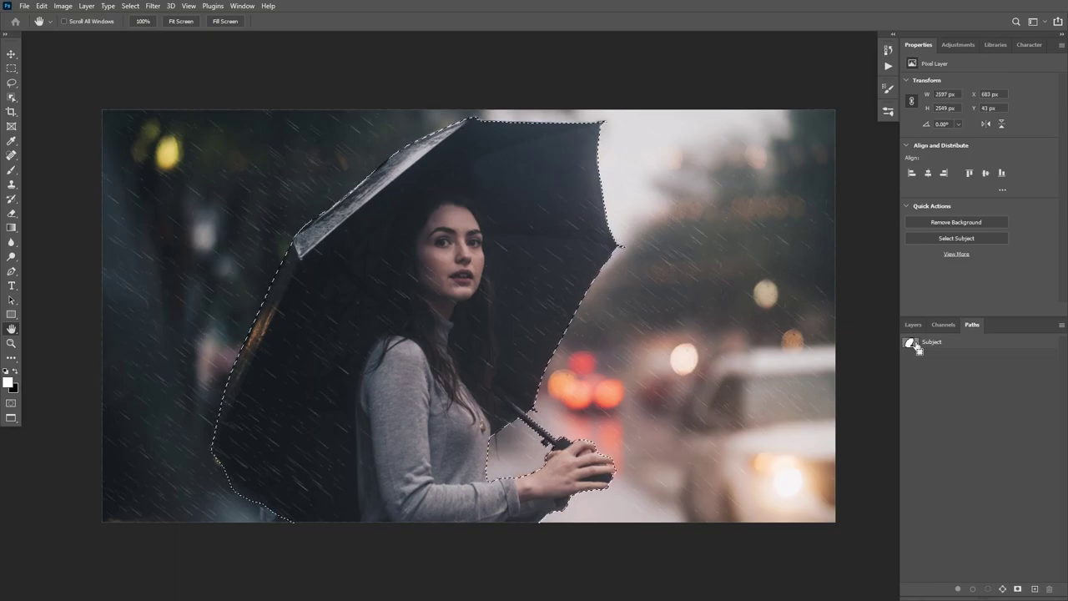
pyautogui.click(913, 324)
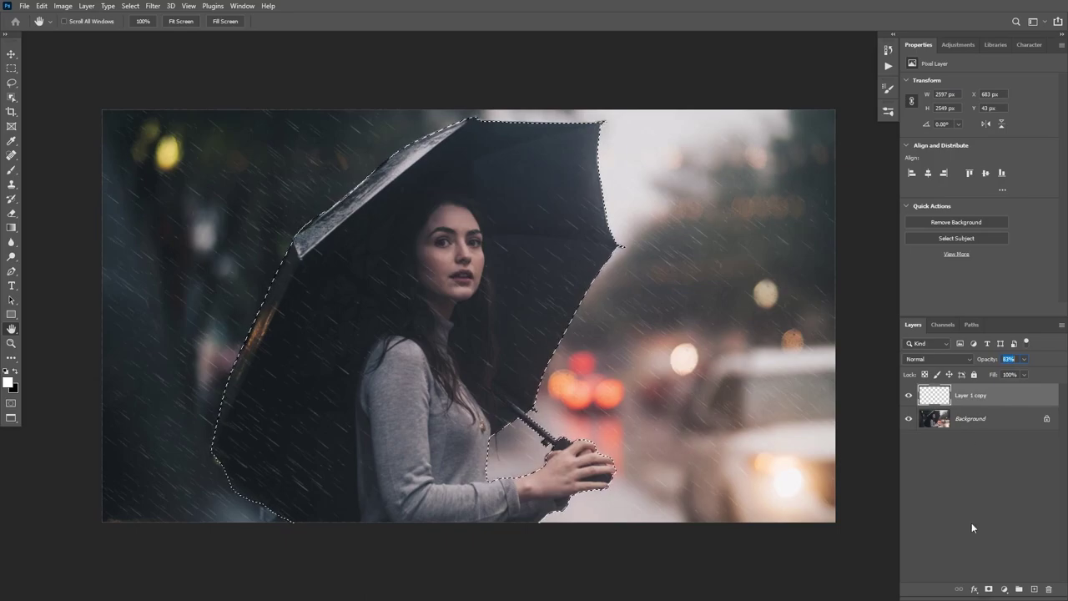
pyautogui.click(989, 589)
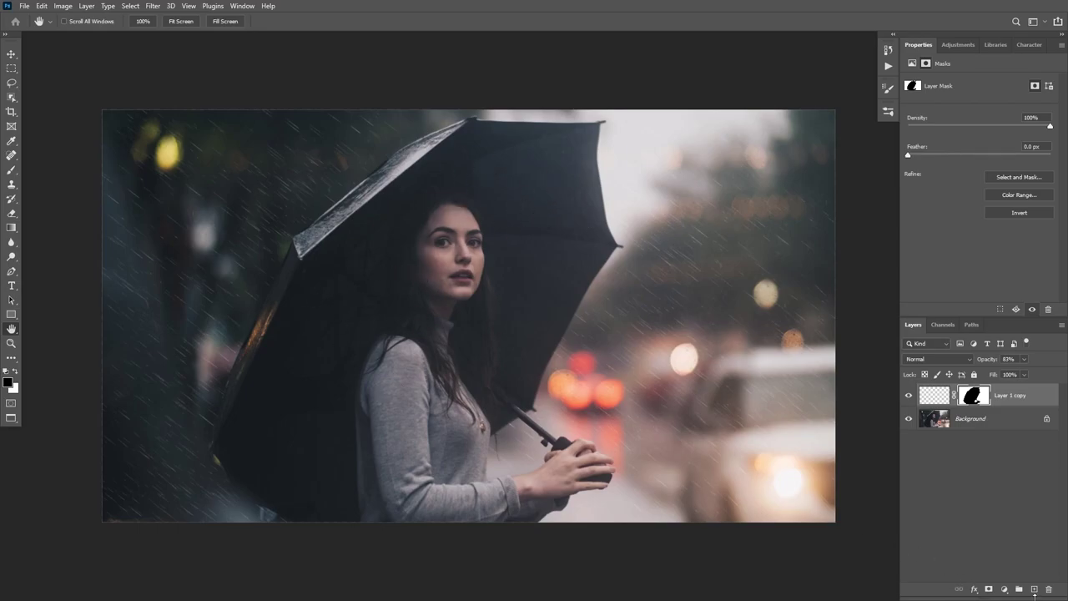
pyautogui.click(1033, 589)
# Step: Paint fresh white rain streaks on Layer 1 with the brush enlarged to about 821 px
pyautogui.press('x')
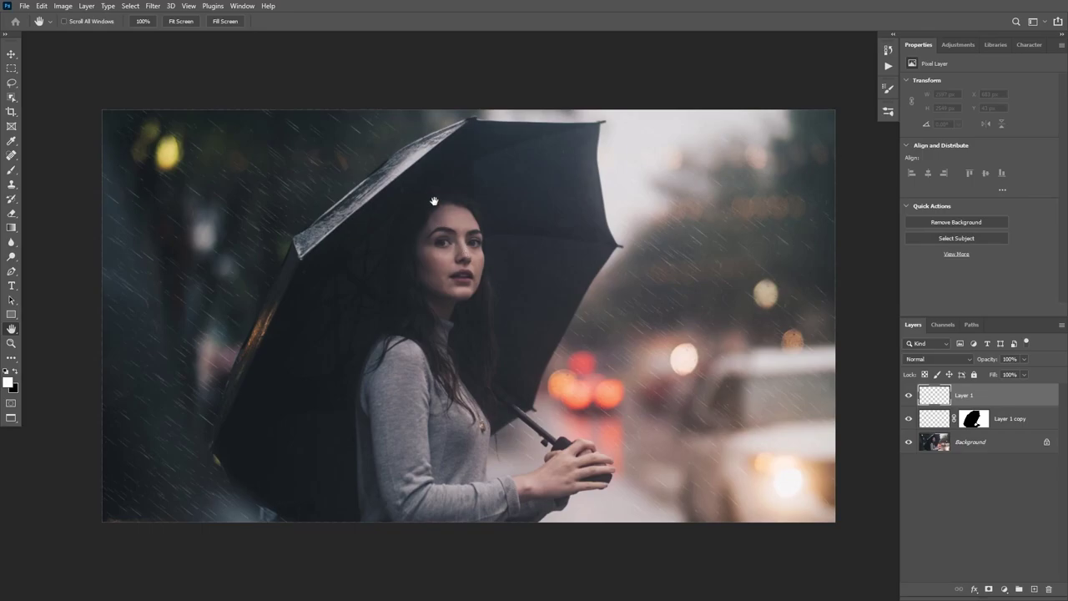
pyautogui.press('b')
pyautogui.moveTo(389, 214); pyautogui.dragTo(420, 218)
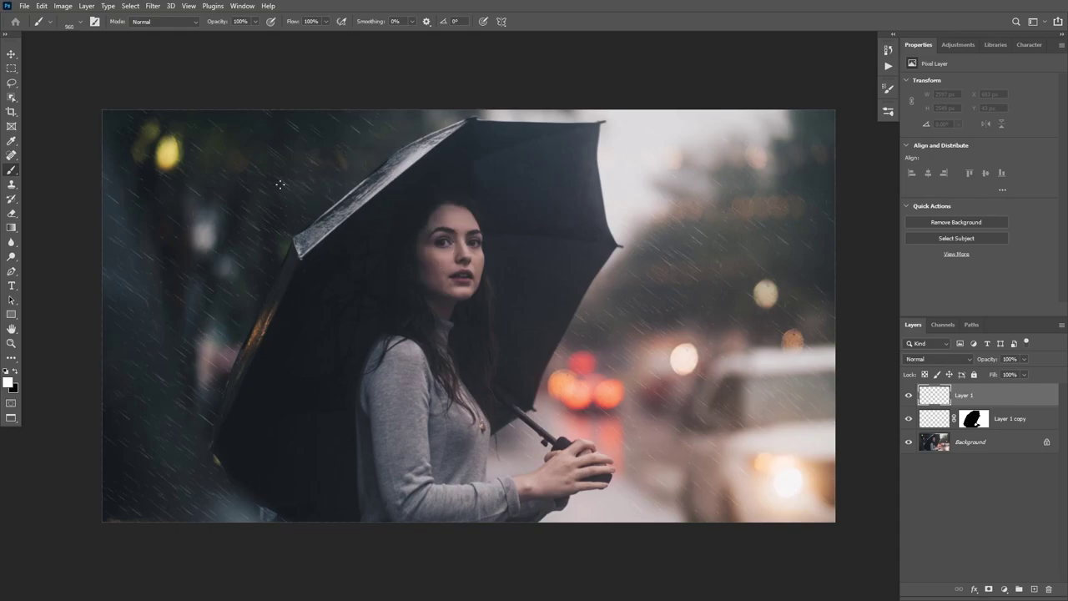
pyautogui.click(888, 88)
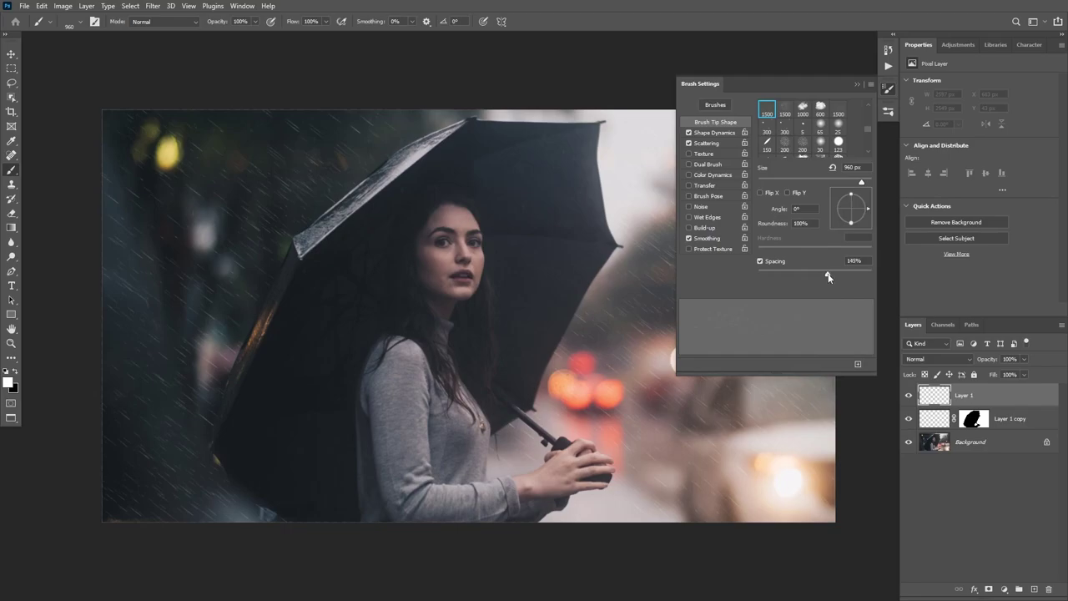
pyautogui.click(888, 88)
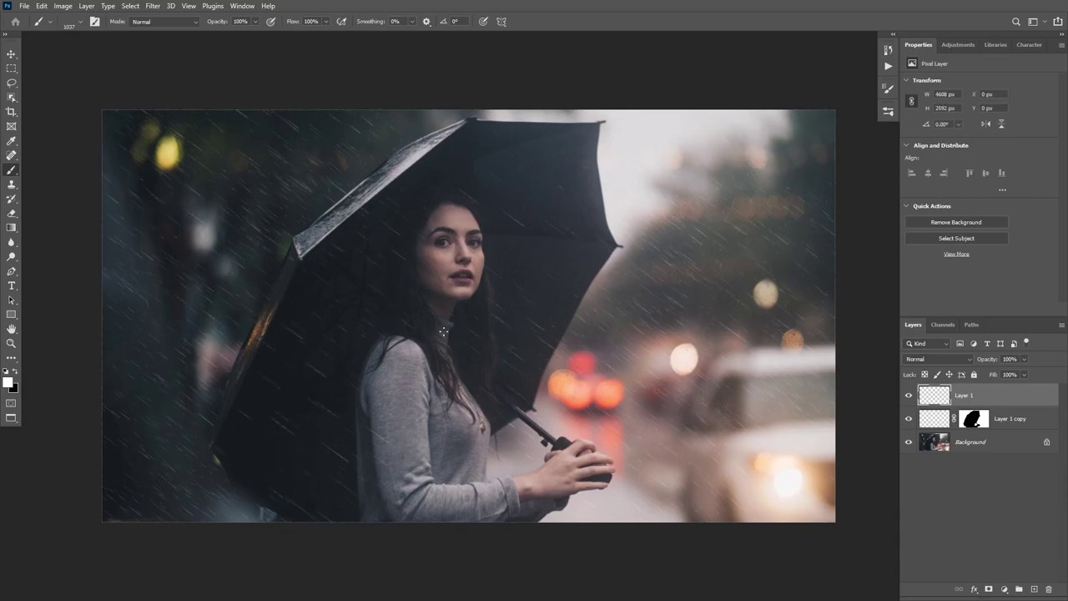
pyautogui.press('h')
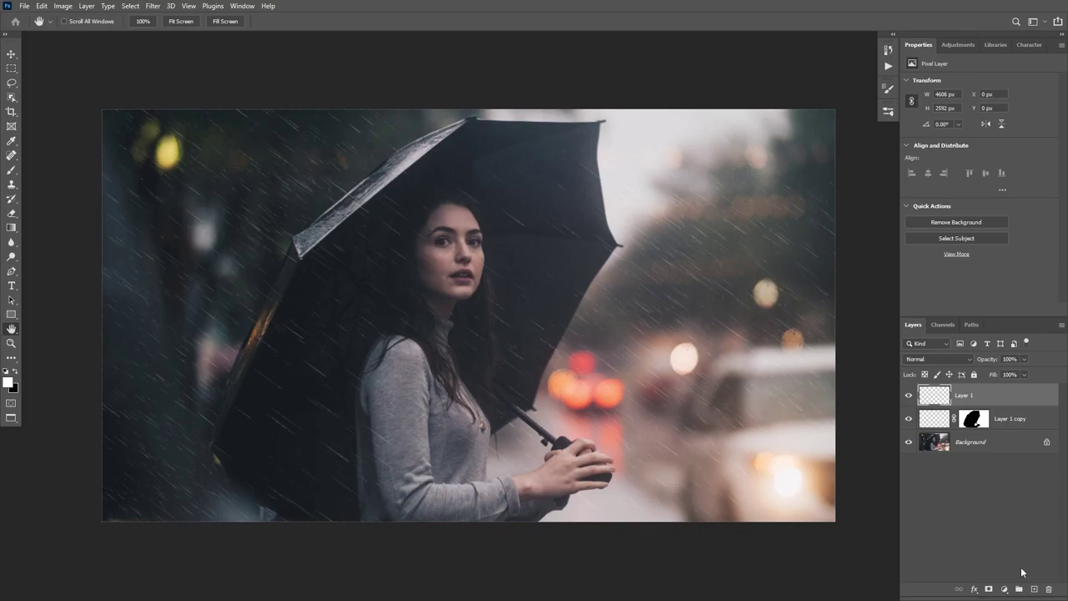
# Step: Add a black-filled Layer 2 below the rain strokes, merge it with Layer 1, and zoom in
pyautogui.keyDown('ctrl'); pyautogui.click(1034, 590); pyautogui.keyUp('ctrl')
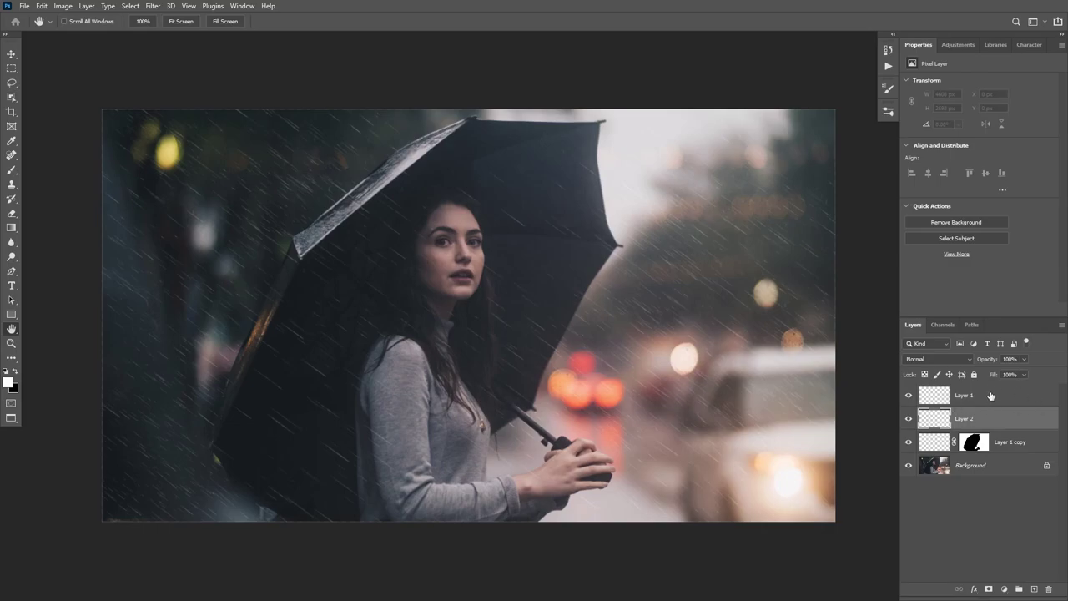
pyautogui.hotkey('ctrl', 'BackSpace')
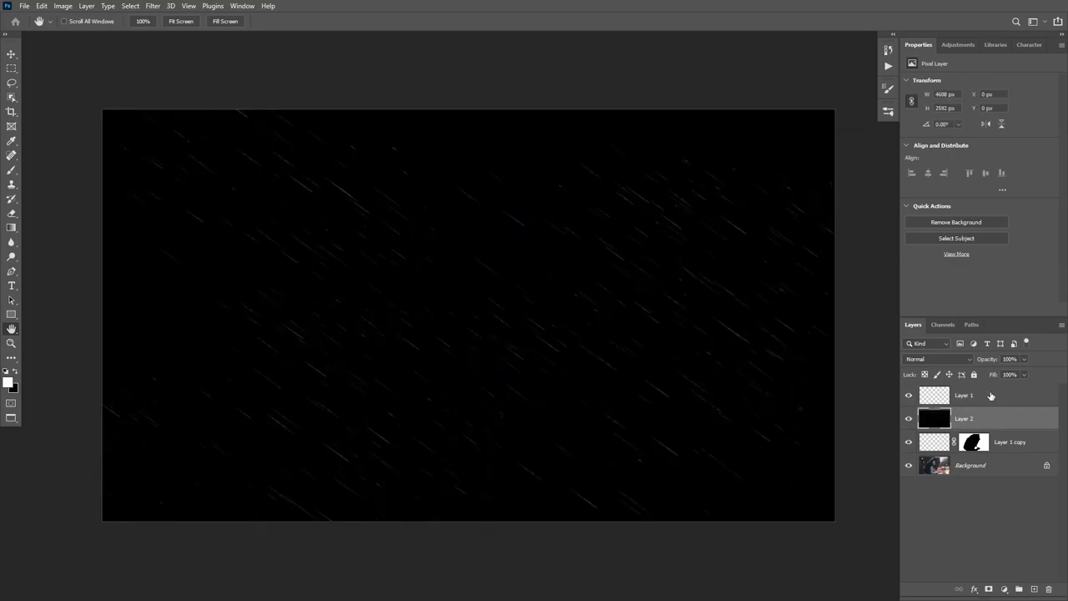
pyautogui.keyDown('shift'); pyautogui.click(985, 397); pyautogui.keyUp('shift')
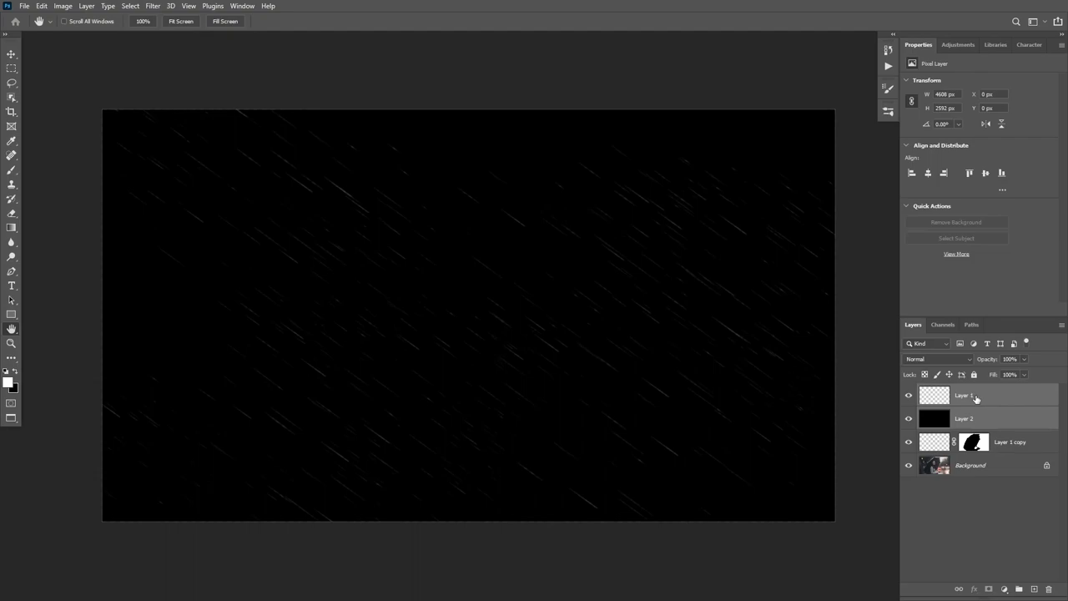
pyautogui.hotkey('ctrl', 'e')
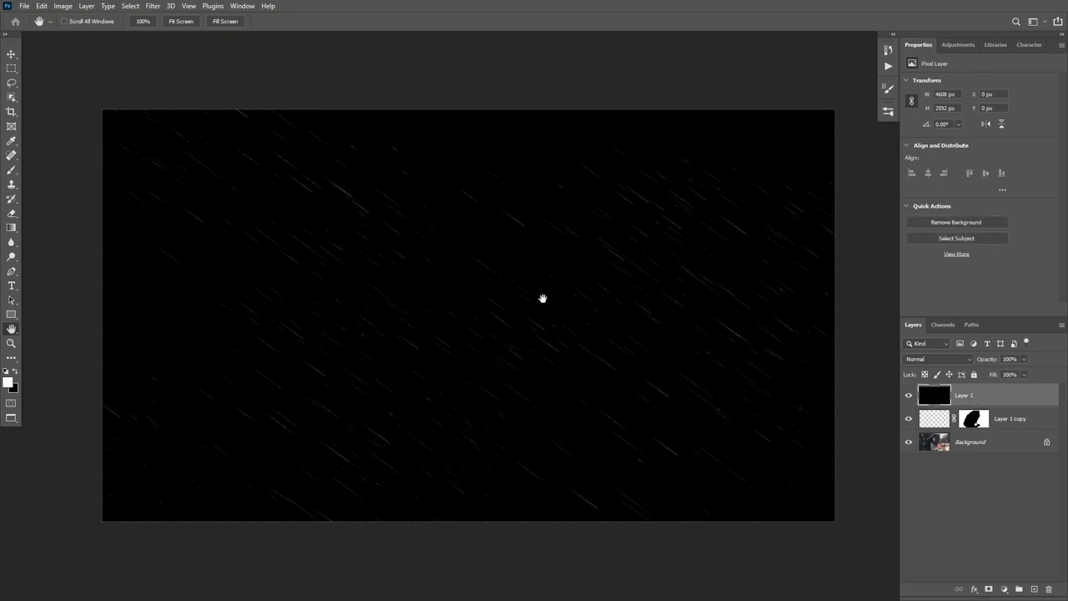
pyautogui.moveTo(559, 333); pyautogui.dragTo(575, 338)
pyautogui.click(574, 338)
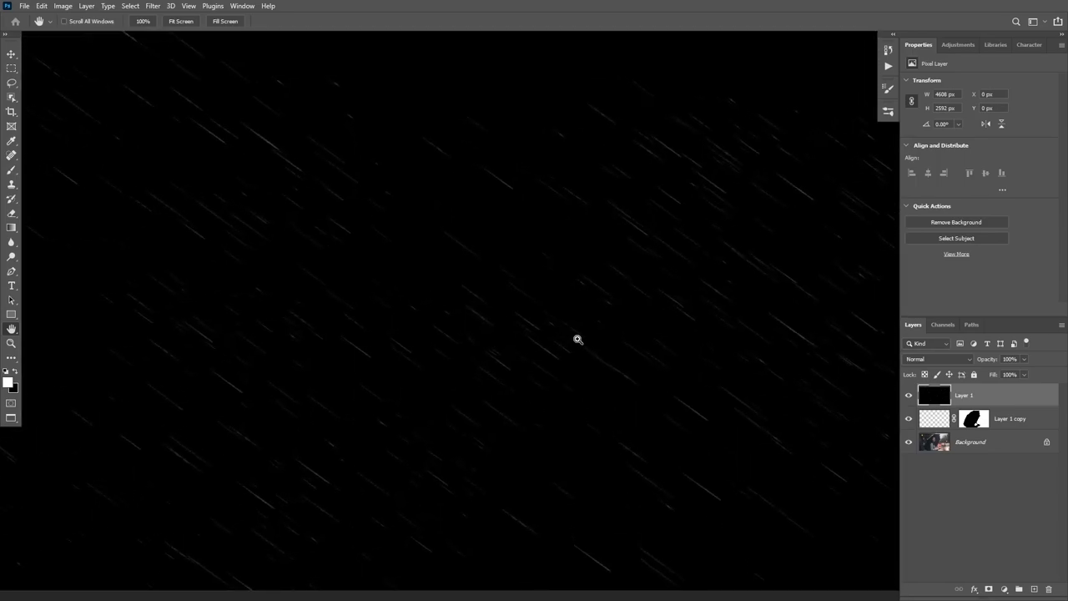
# Step: Apply a Lens Blur with radius about 23 to the black rain layer
pyautogui.click(152, 6)
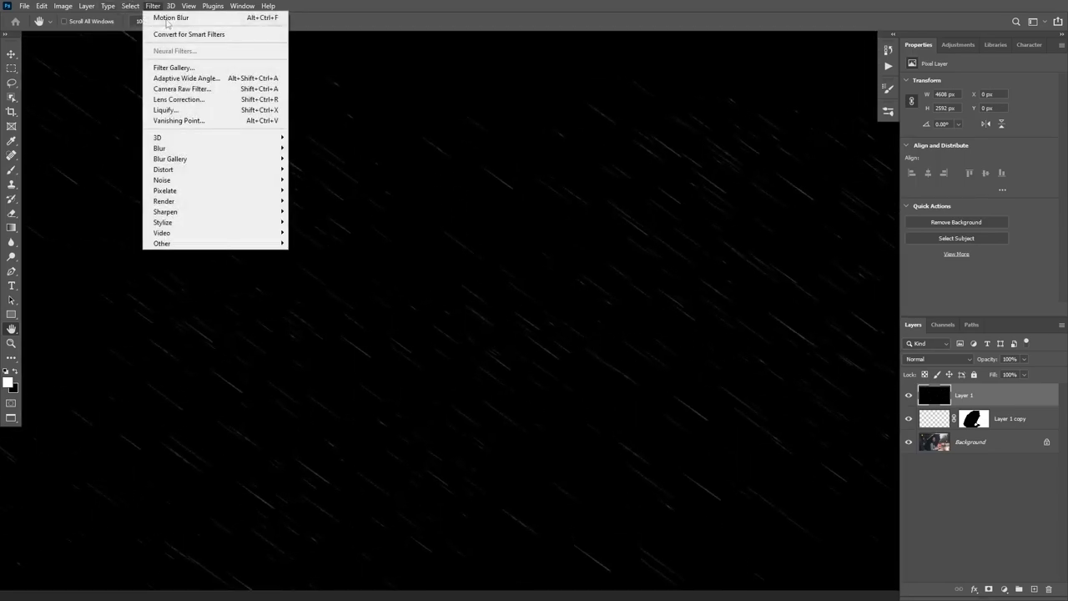
pyautogui.moveTo(248, 150)
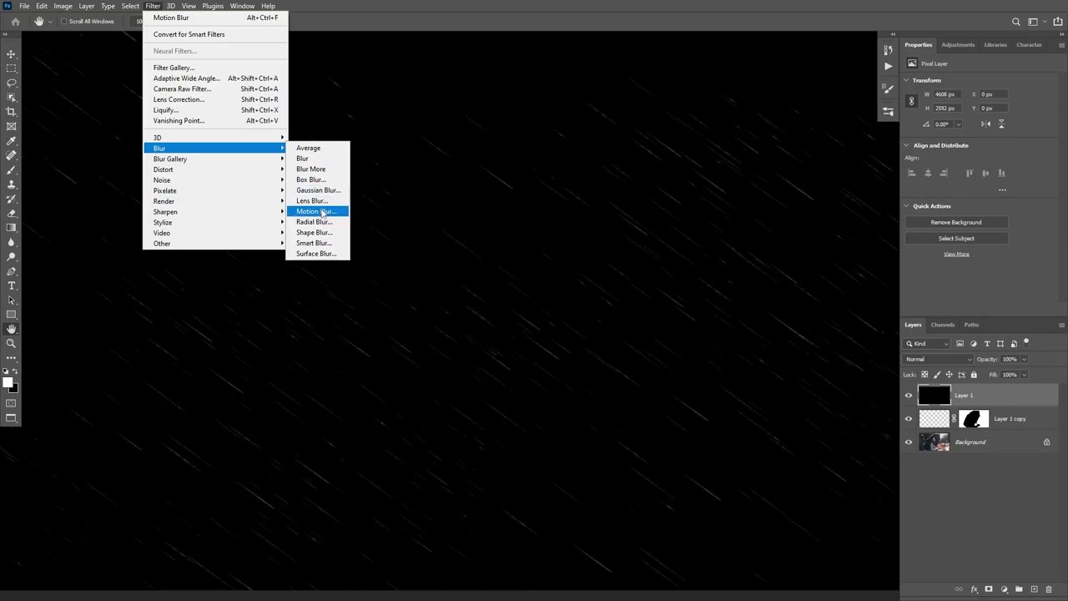
pyautogui.click(318, 211)
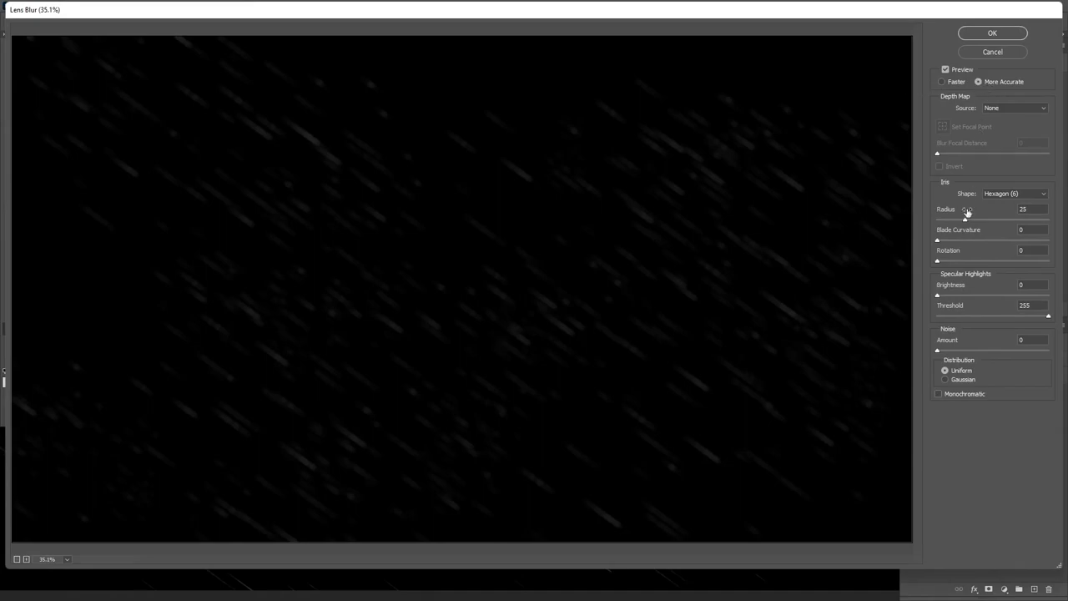
pyautogui.moveTo(965, 220); pyautogui.dragTo(964, 220)
pyautogui.moveTo(955, 219); pyautogui.dragTo(968, 220)
pyautogui.click(992, 34)
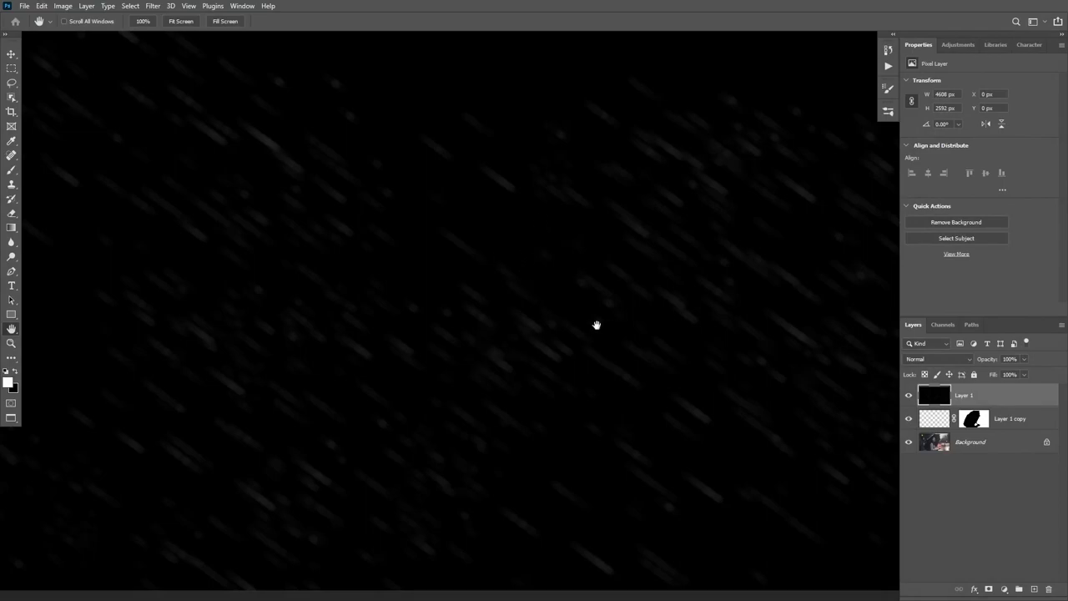
# Step: Set Layer 1 to Screen blend mode, hide it, and select Layer 1 copy
pyautogui.click(939, 359)
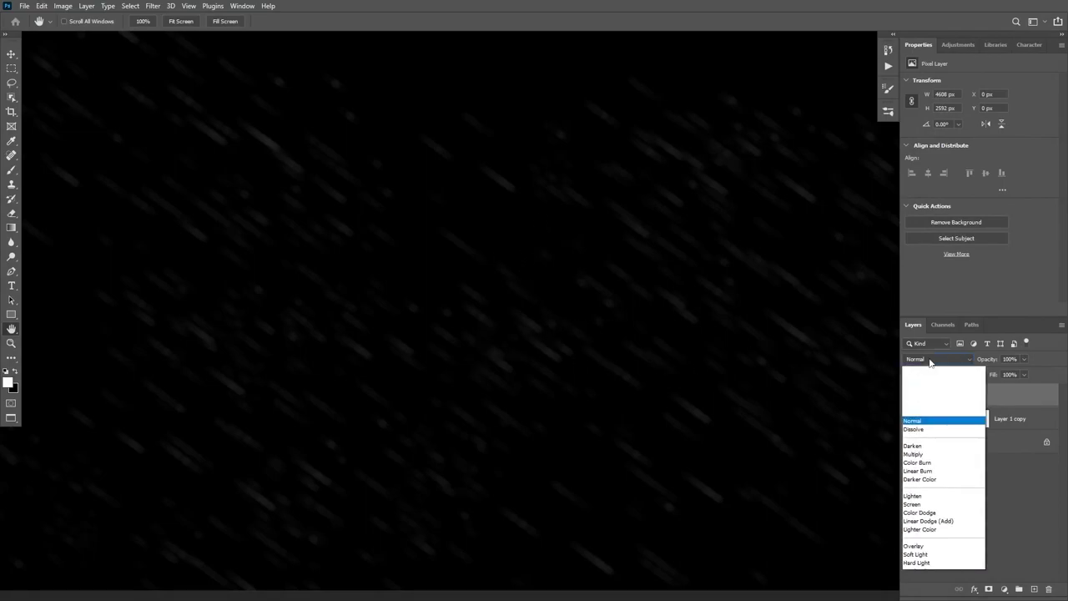
pyautogui.click(923, 389)
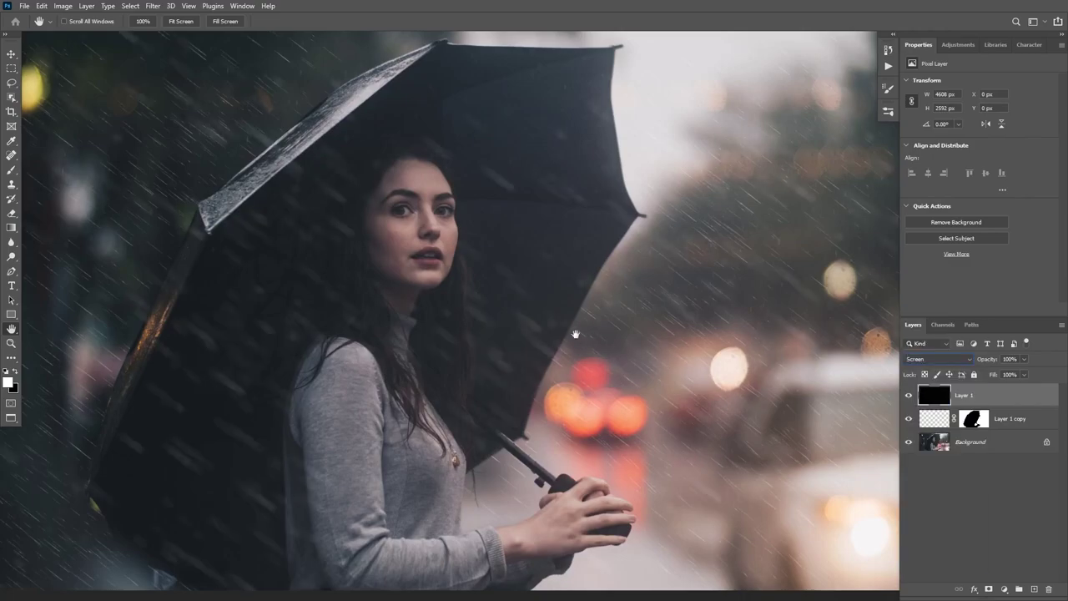
pyautogui.keyDown('alt'); pyautogui.click(530, 244); pyautogui.keyUp('alt')
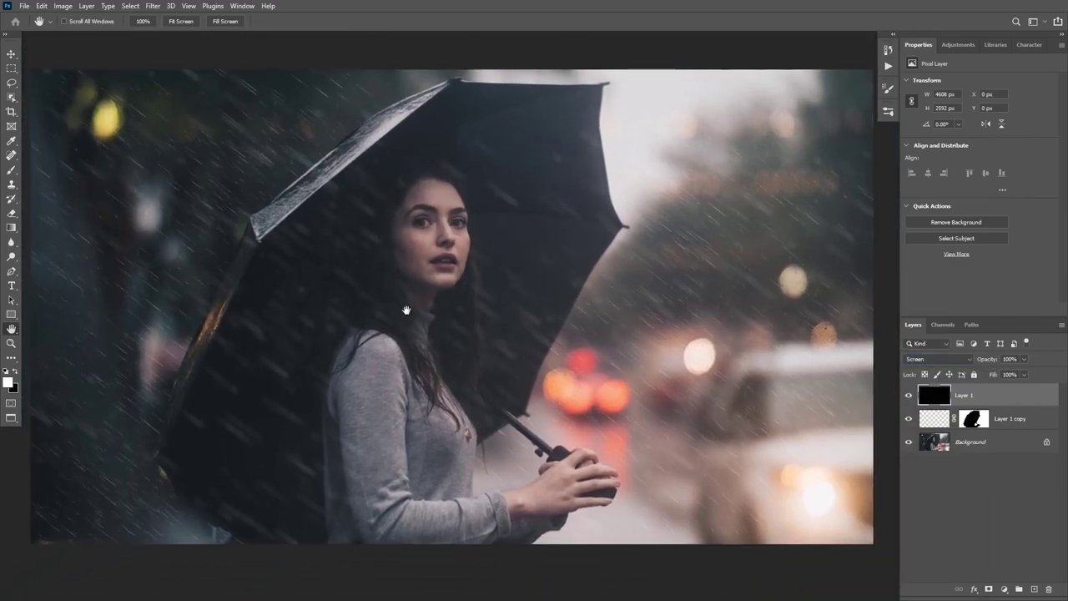
pyautogui.click(908, 397)
pyautogui.click(1023, 419)
# Step: Apply a 1.2-pixel Gaussian Blur to Layer 1 copy and make the Screen Layer 1 visible again
pyautogui.moveTo(162, 147); pyautogui.dragTo(237, 197)
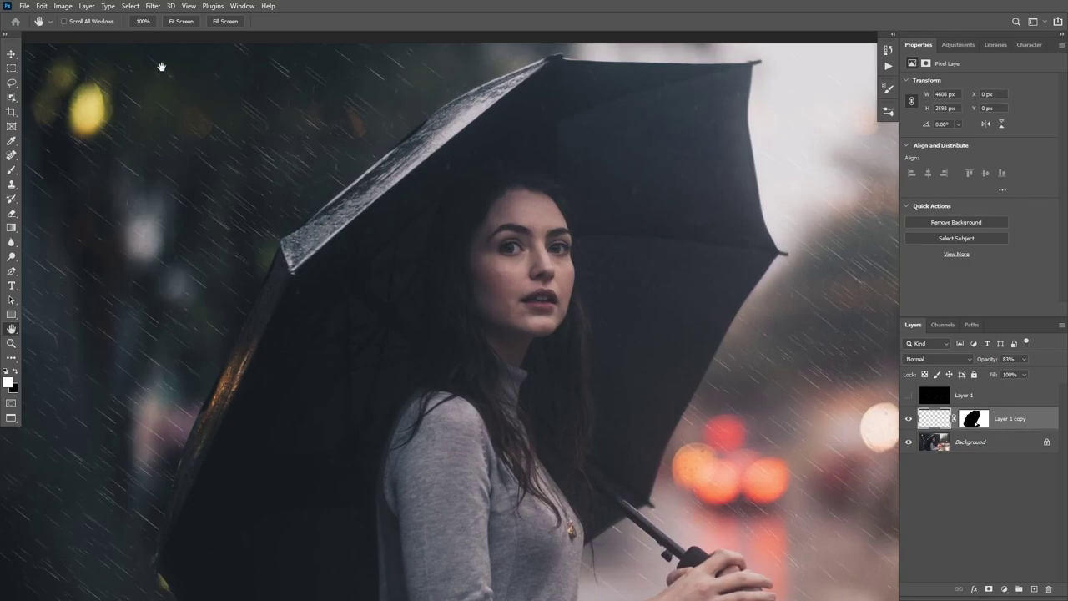
pyautogui.click(152, 5)
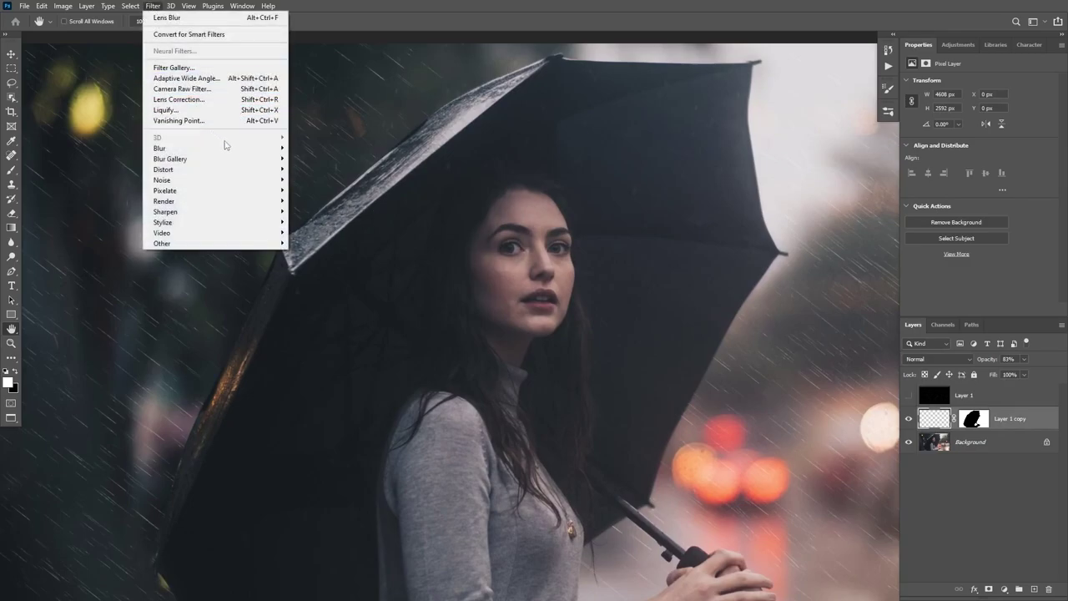
pyautogui.moveTo(230, 148)
pyautogui.click(317, 190)
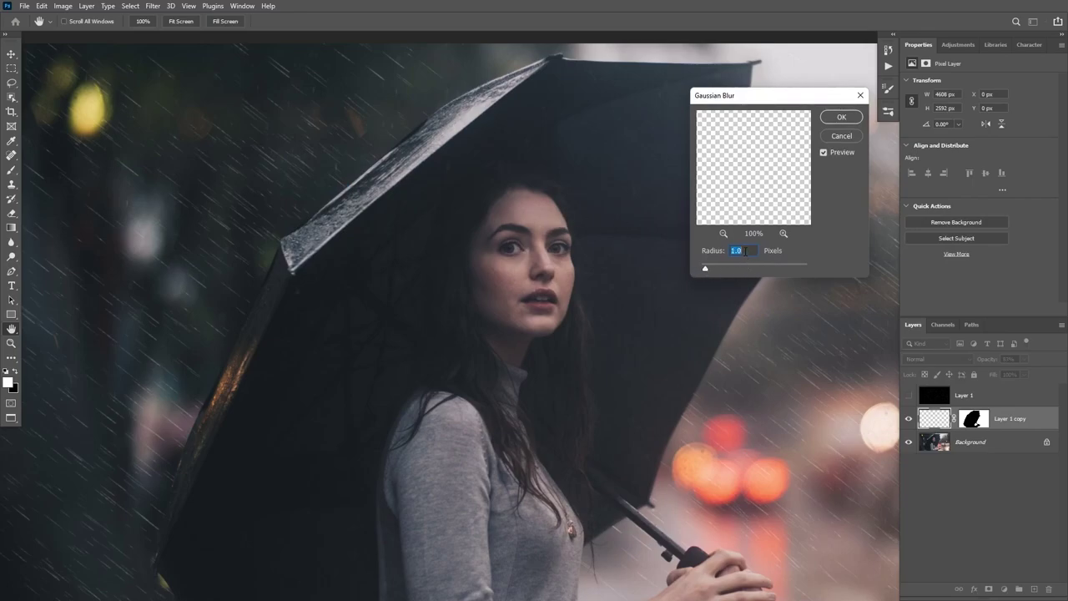
pyautogui.click(842, 117)
pyautogui.scroll(-3, 349, 250)
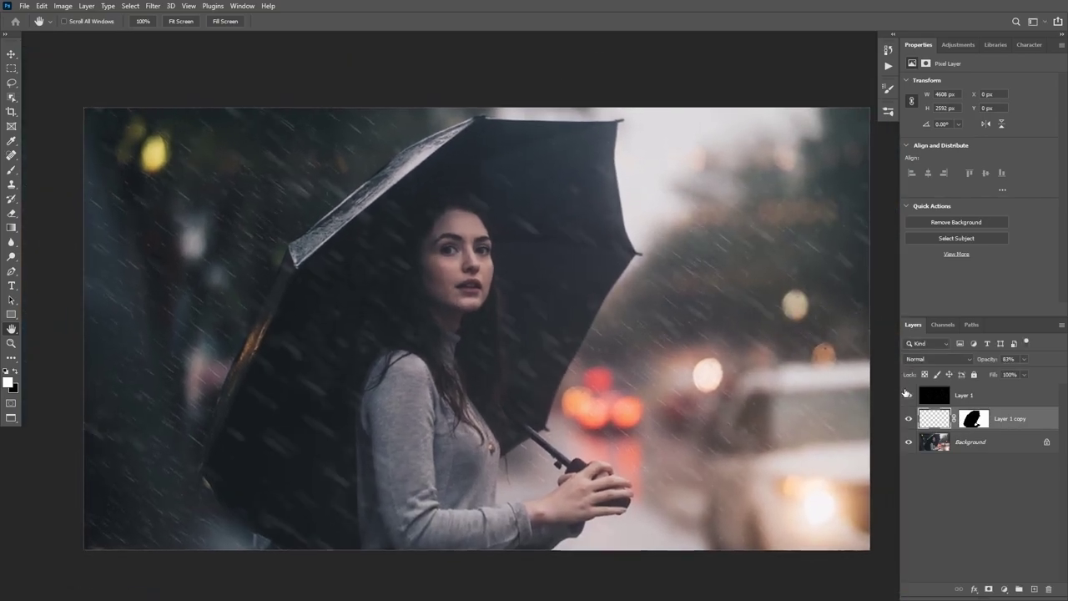
pyautogui.click(908, 394)
# Step: Scale Layer 1 and Layer 1 copy to about 144% and rotate them about 17°
pyautogui.click(970, 406)
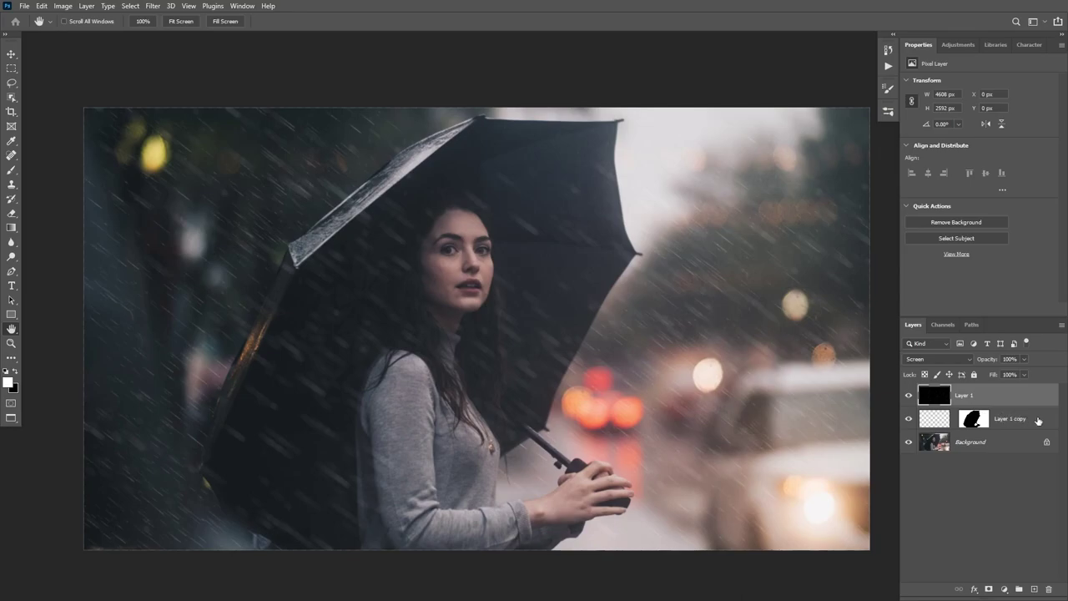
pyautogui.keyDown('shift'); pyautogui.click(1039, 421); pyautogui.keyUp('shift')
pyautogui.hotkey('ctrl', 't')
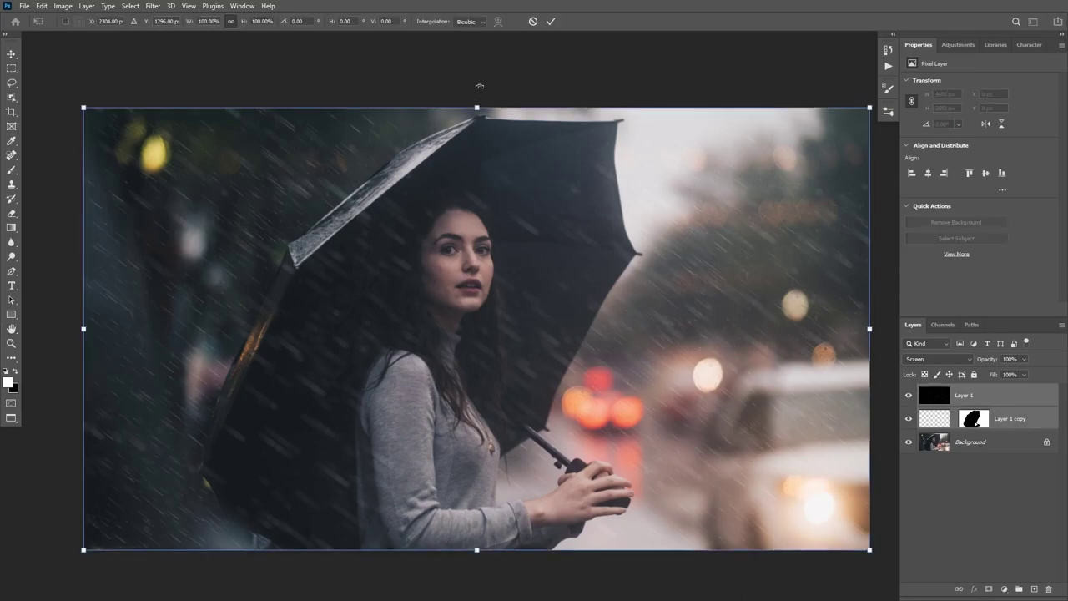
pyautogui.moveTo(473, 84); pyautogui.dragTo(704, 80)
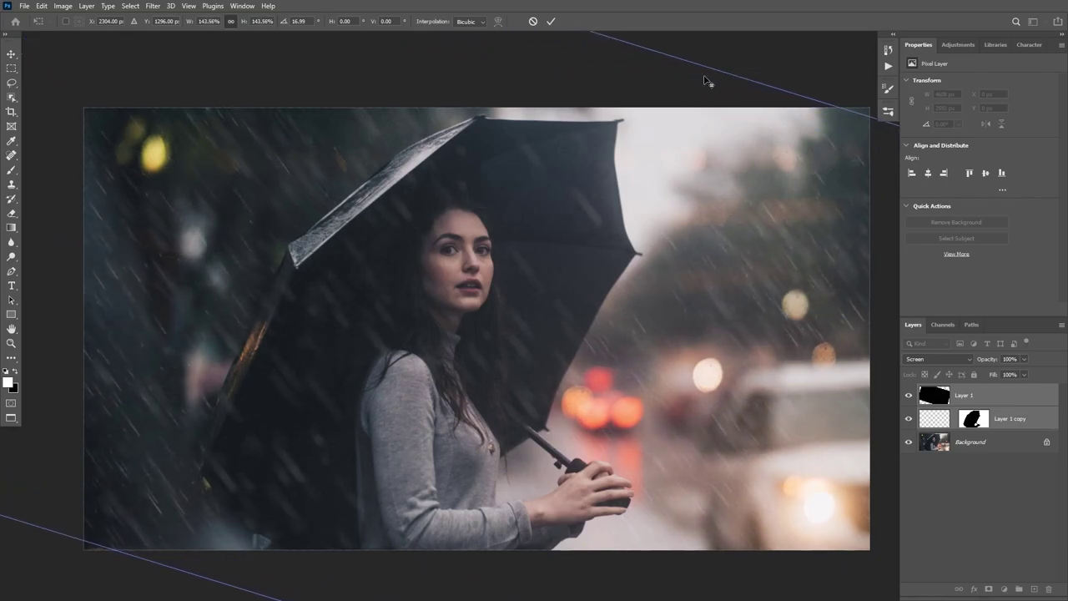
pyautogui.click(551, 21)
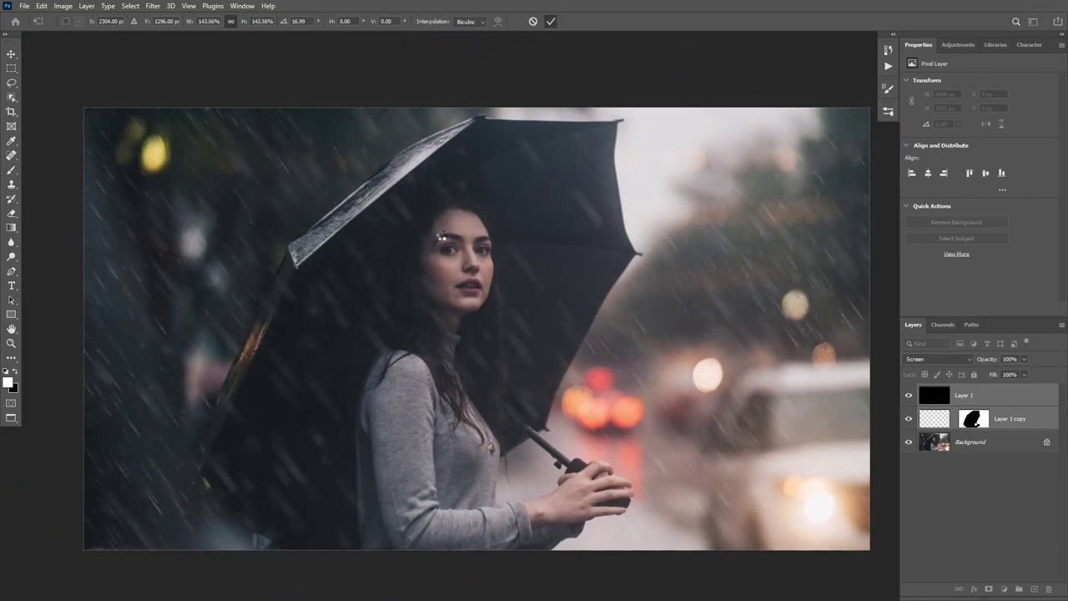
pyautogui.press('h')
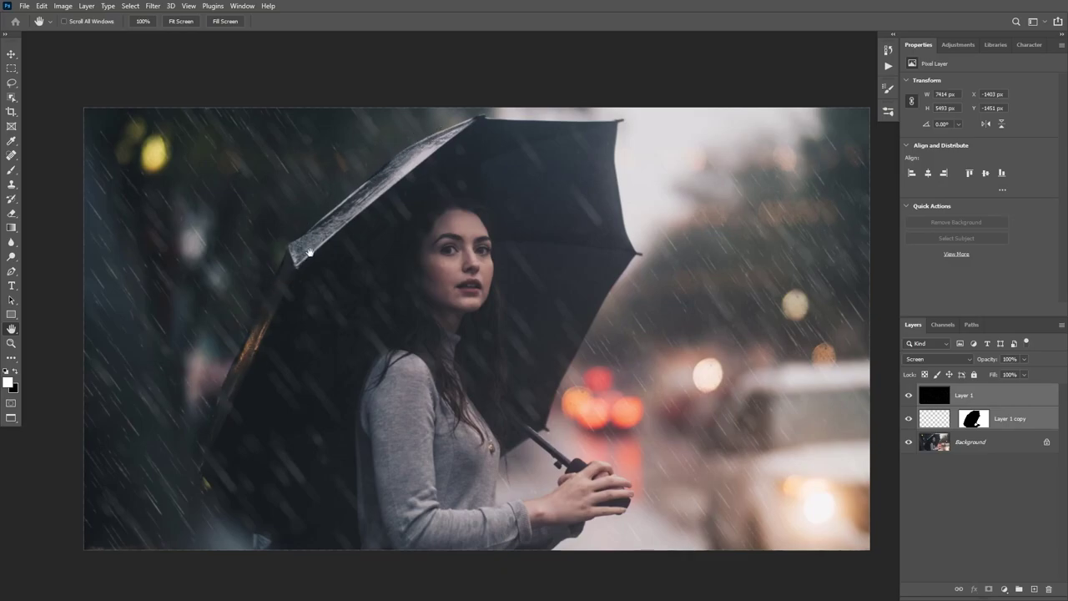
# Step: Add an empty Layer 2 above Layer 1 and select the Dust brush preset
pyautogui.click(1006, 399)
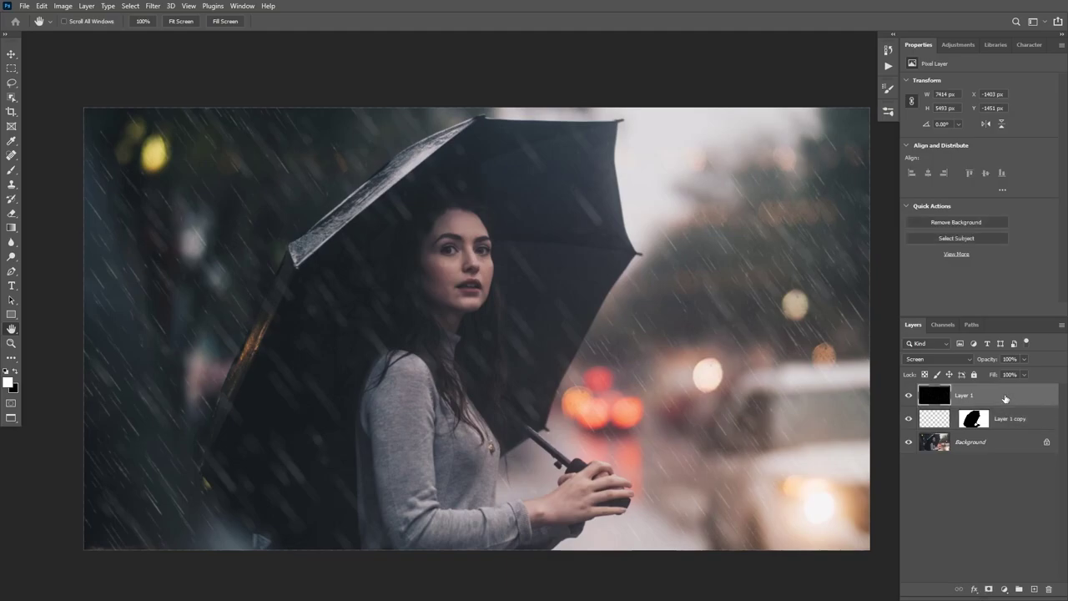
pyautogui.click(1034, 589)
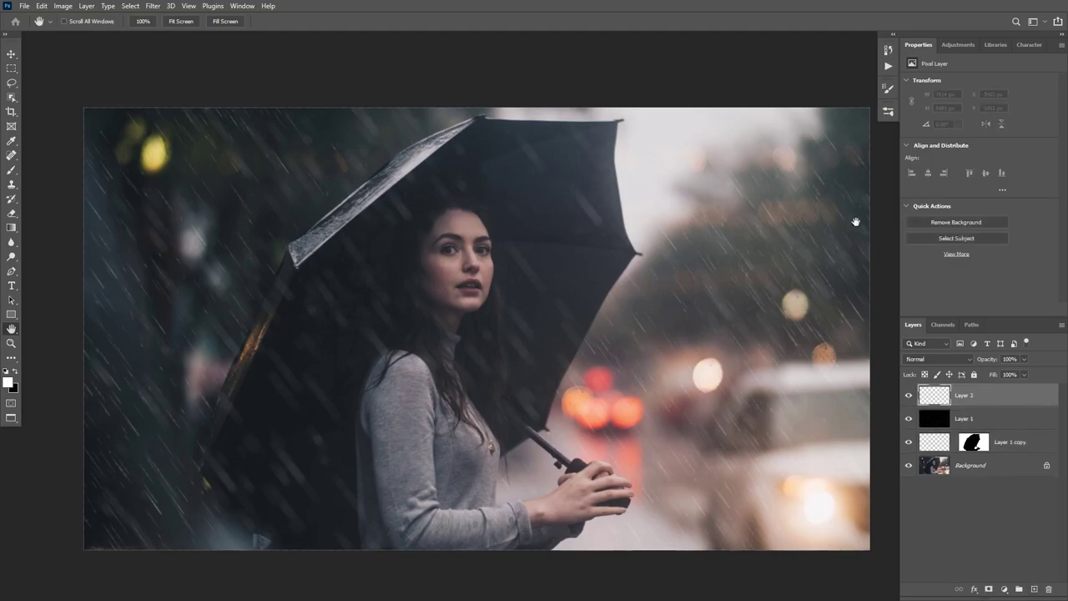
pyautogui.click(888, 112)
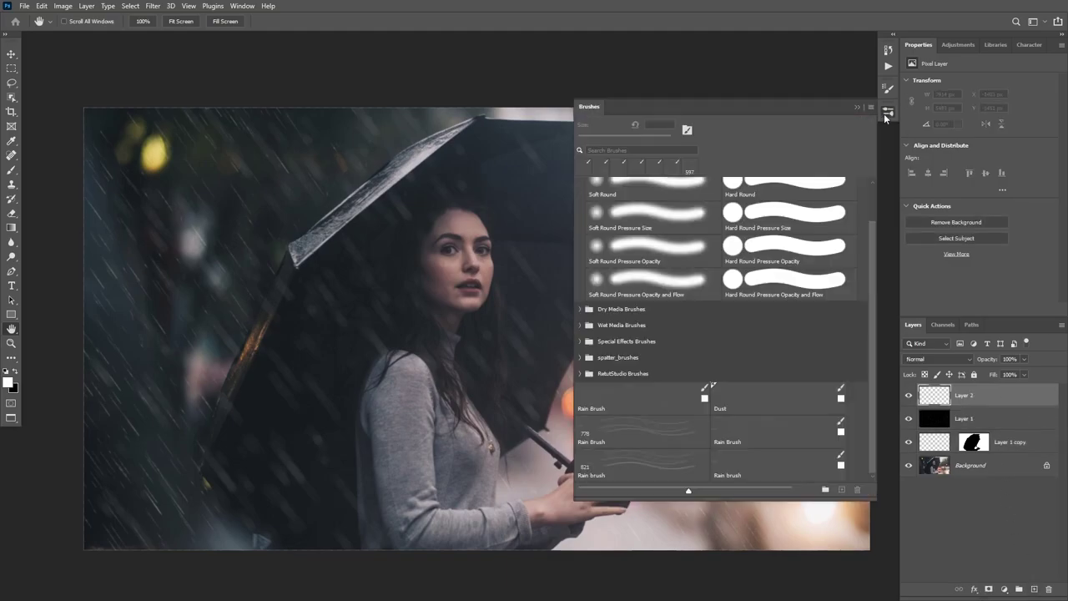
pyautogui.click(749, 400)
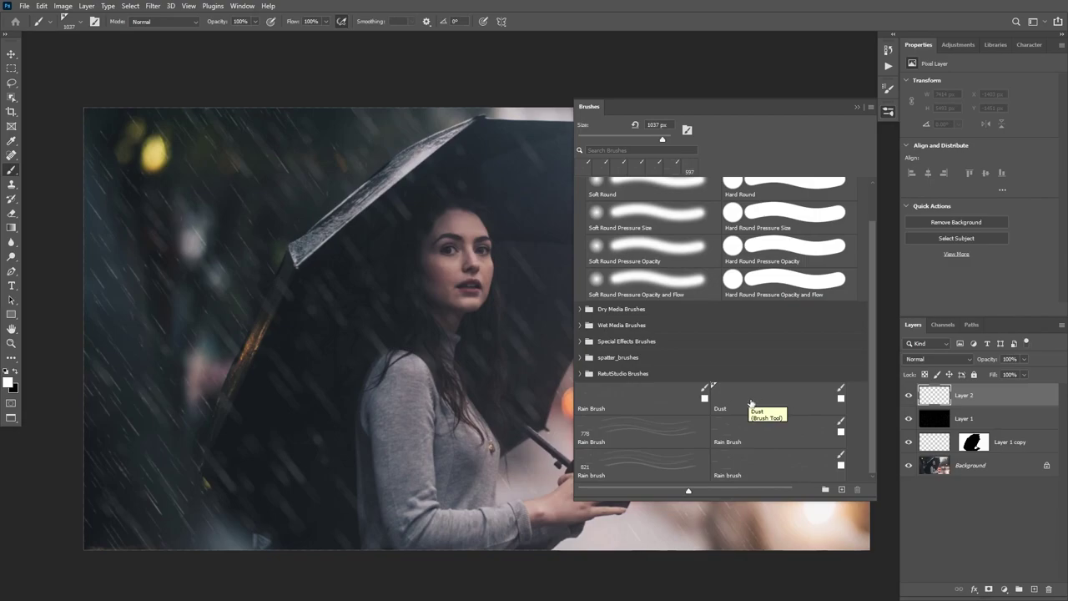
pyautogui.click(748, 401)
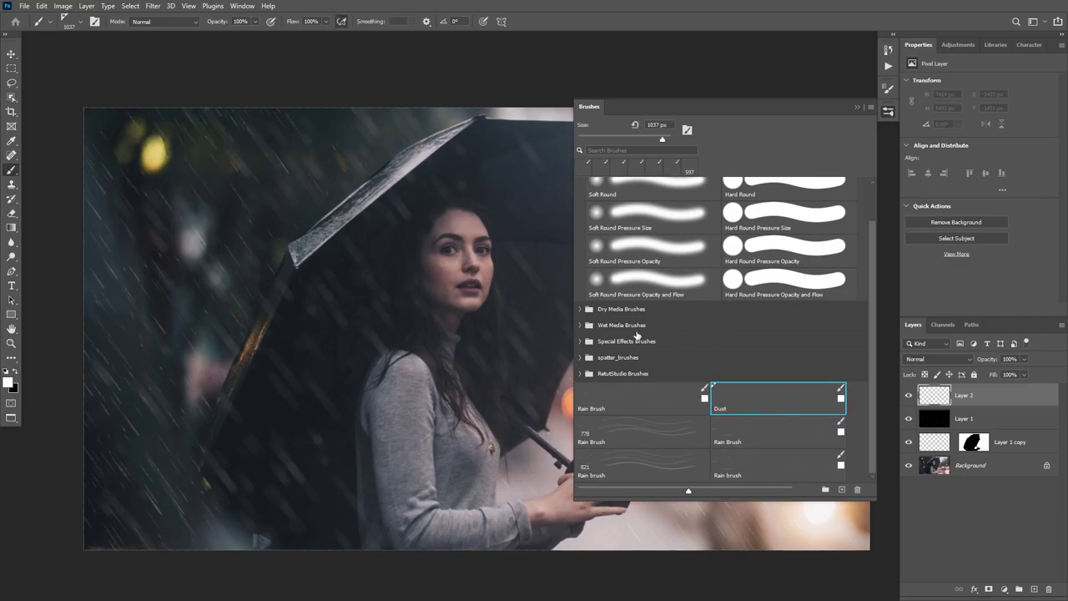
pyautogui.click(887, 116)
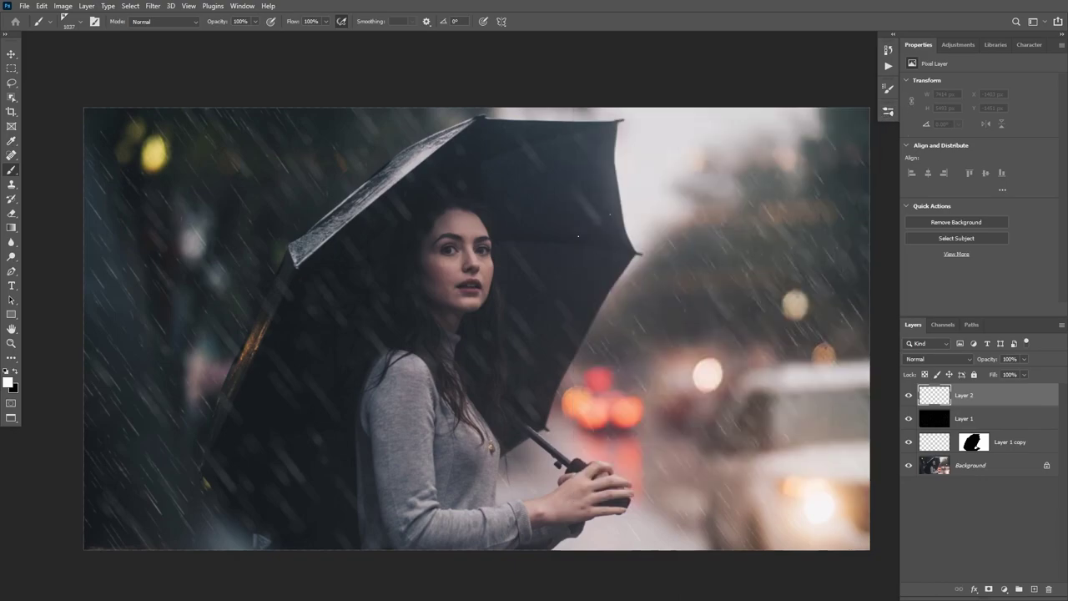
# Step: Shrink the Dust brush to about 307 px and paint droplets across the image on Layer 2
pyautogui.moveTo(335, 202); pyautogui.dragTo(262, 208)
pyautogui.moveTo(386, 182); pyautogui.dragTo(372, 177)
pyautogui.moveTo(245, 317); pyautogui.dragTo(451, 122)
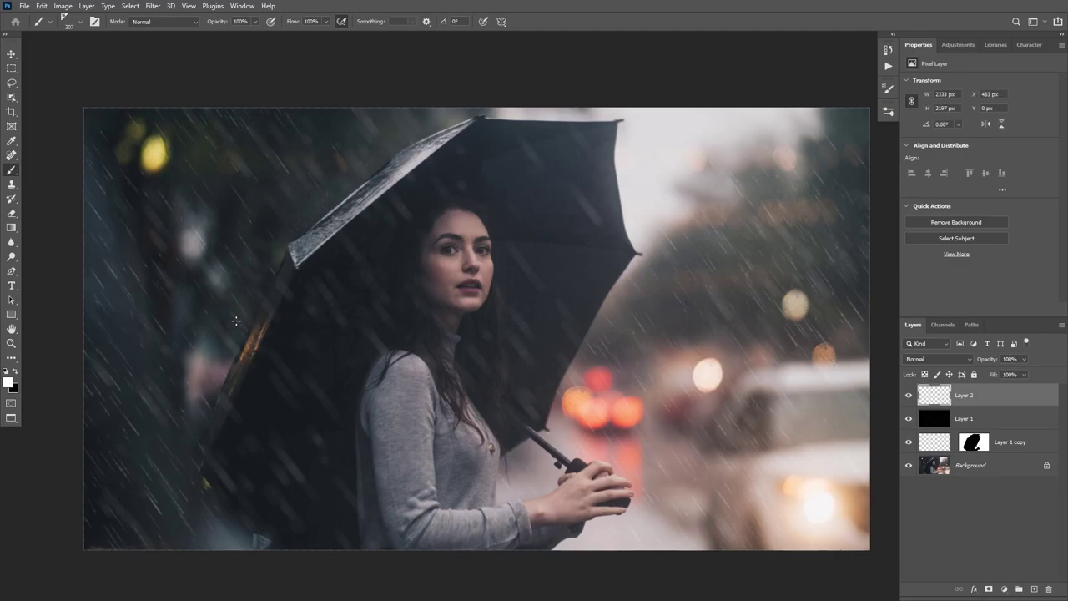
pyautogui.moveTo(219, 359); pyautogui.dragTo(275, 276)
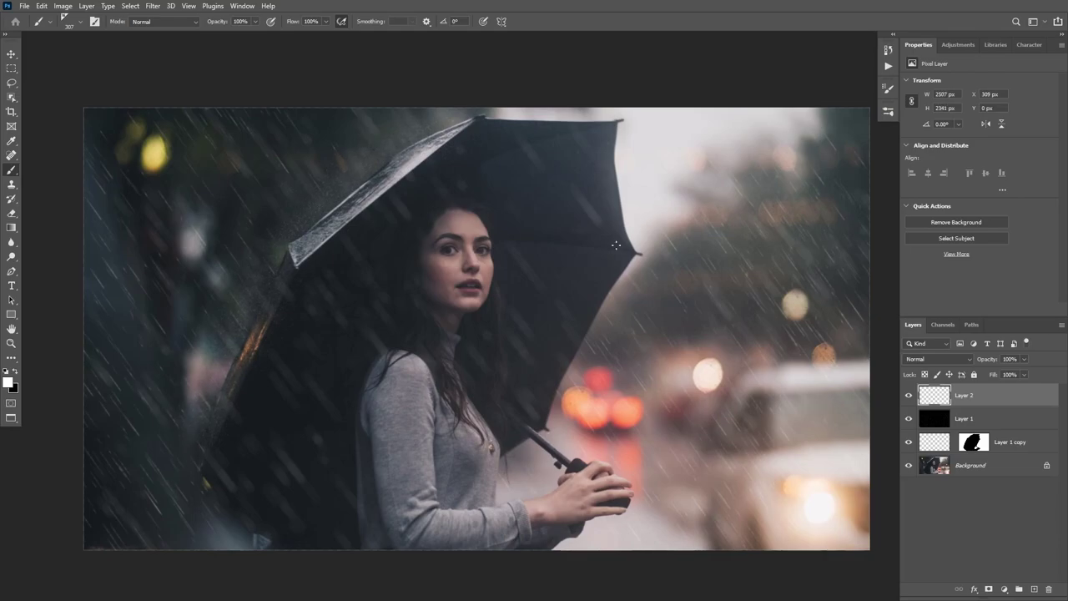
# Step: Compare the droplets by toggling Layer 2, then add an empty Layer 3 with a ~561 px brush
pyautogui.click(909, 395)
pyautogui.click(909, 395)
pyautogui.click(909, 395)
pyautogui.click(908, 395)
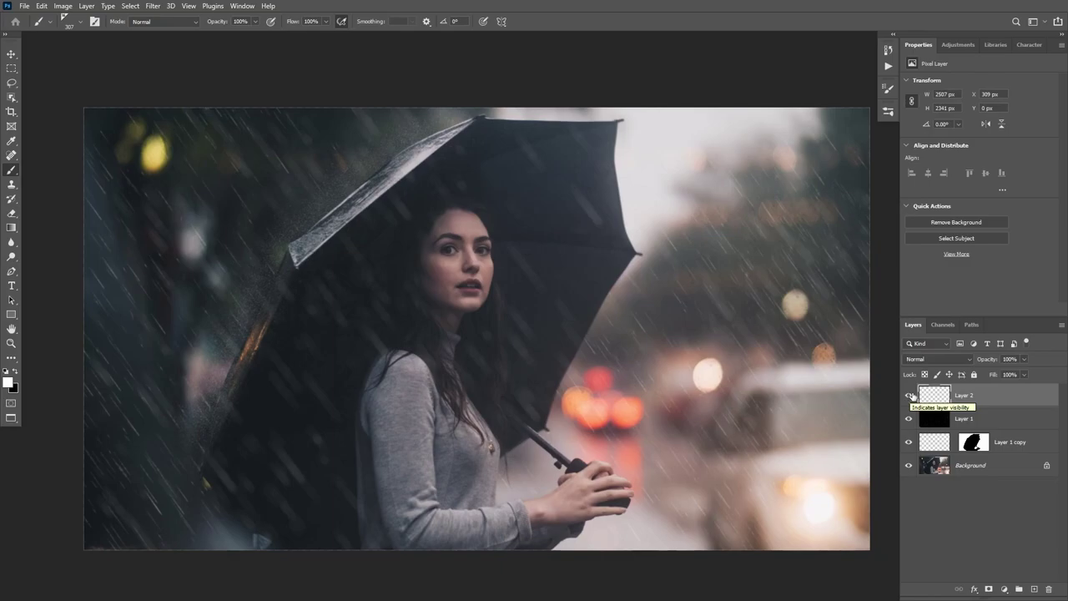
pyautogui.click(1035, 590)
pyautogui.moveTo(400, 171); pyautogui.dragTo(418, 167)
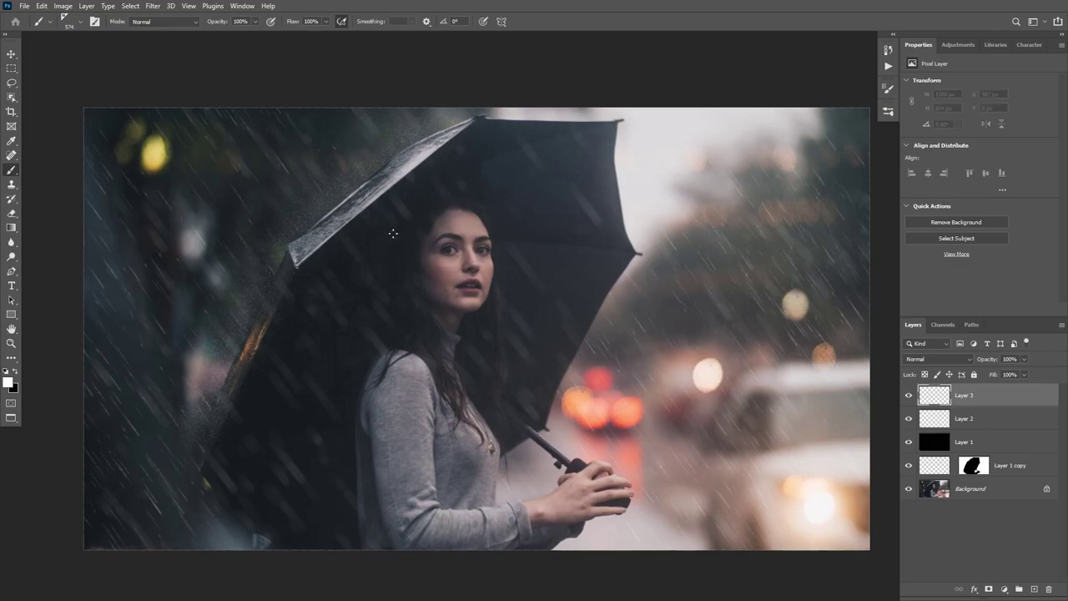
# Step: Increase the brush spacing from 39% to 71%
pyautogui.click(889, 88)
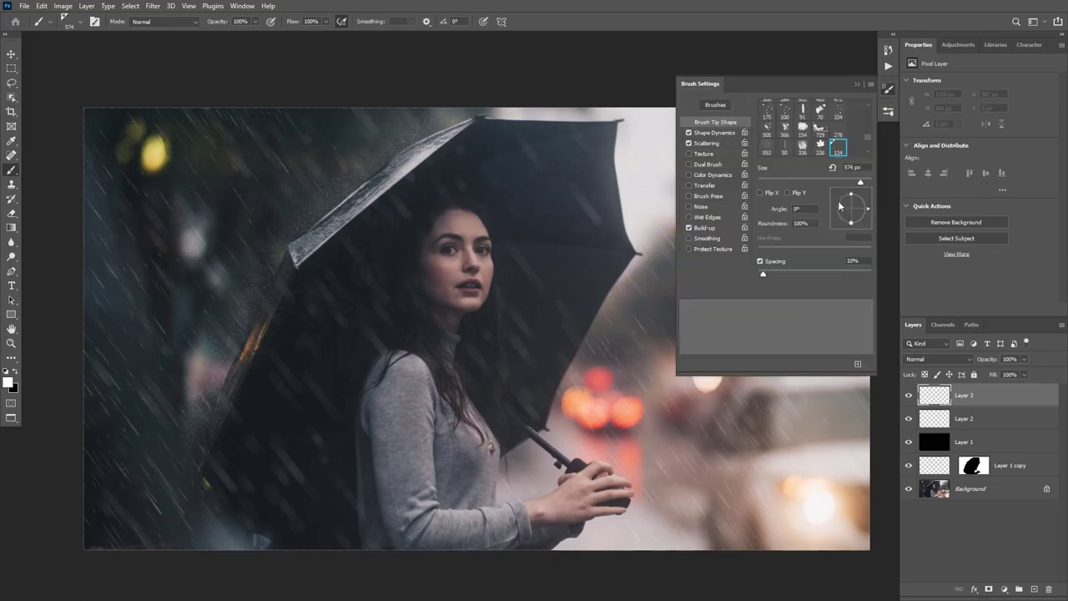
pyautogui.moveTo(781, 276); pyautogui.dragTo(797, 275)
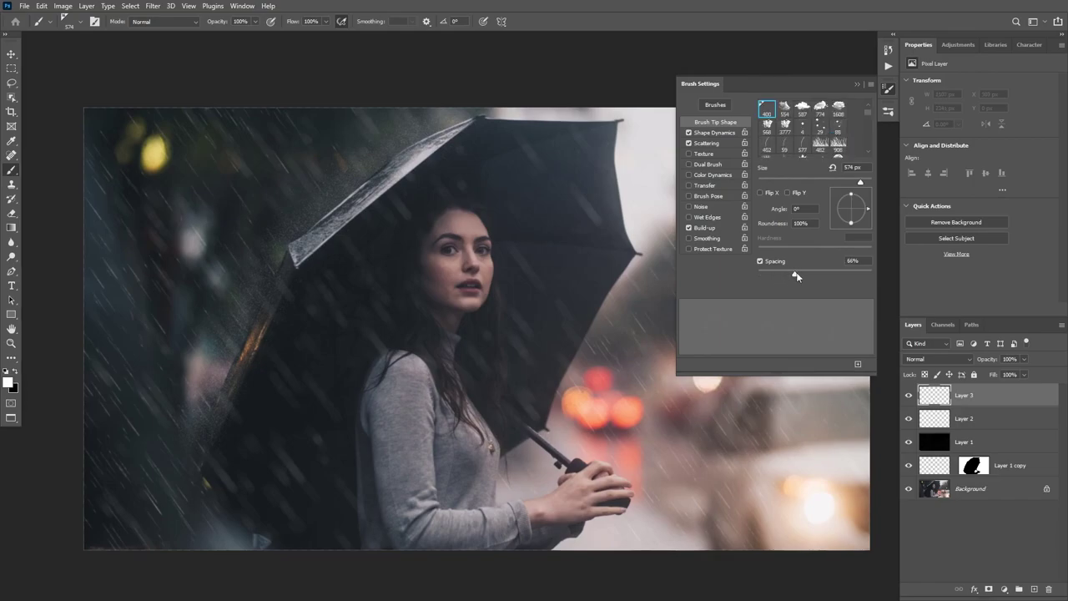
pyautogui.click(888, 88)
# Step: Dab droplets around the umbrella on Layer 3, then duplicate it as Layer 3 copy
pyautogui.keyDown('alt'); pyautogui.rightClick(304, 226); pyautogui.keyUp('alt')
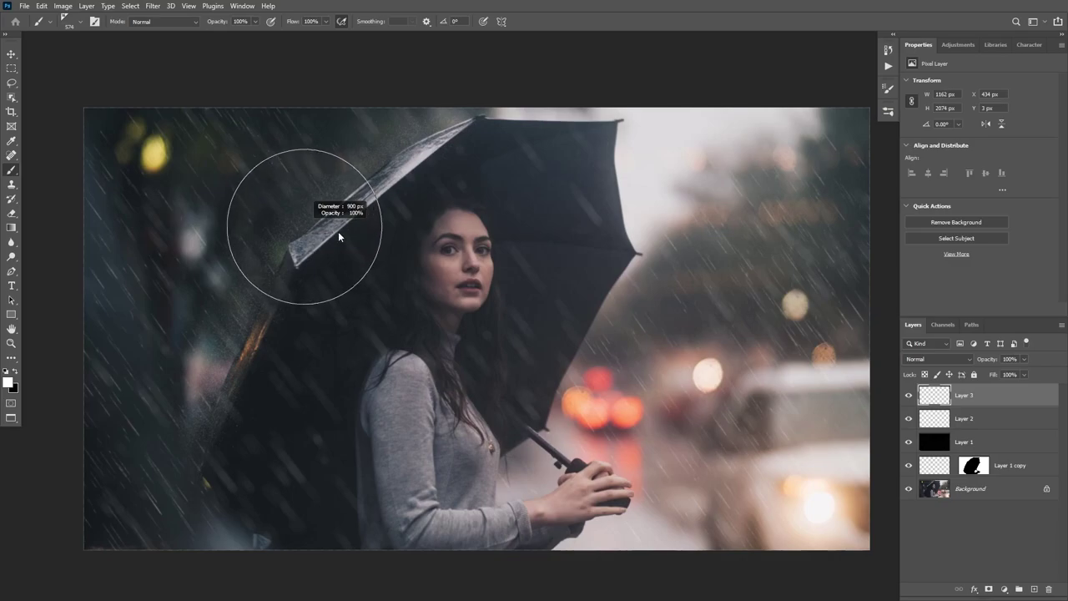
pyautogui.click(338, 231)
pyautogui.click(257, 291)
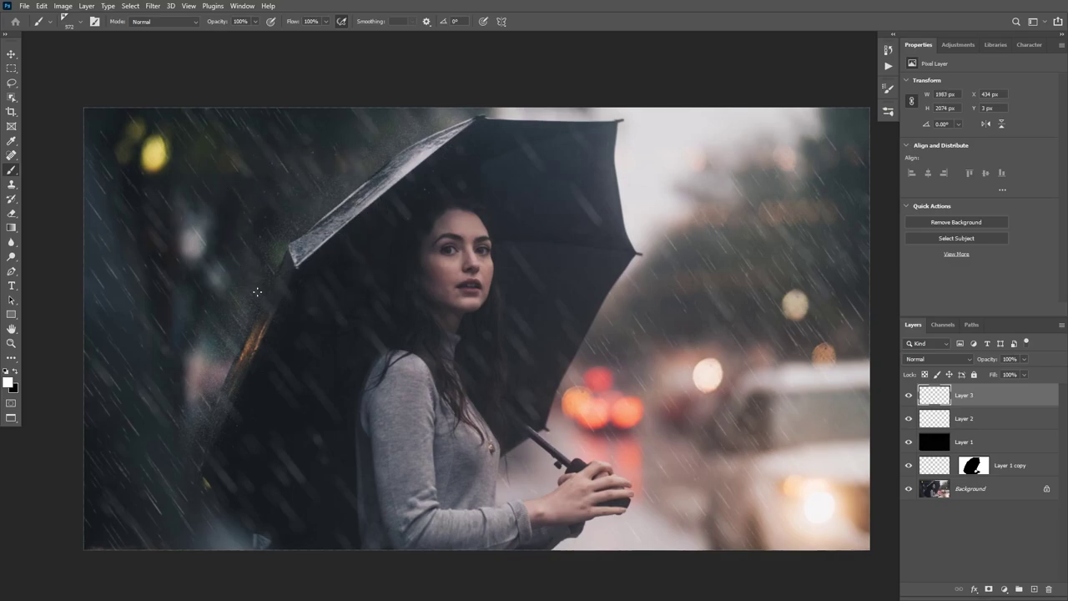
pyautogui.click(199, 366)
pyautogui.click(317, 308)
pyautogui.press('h')
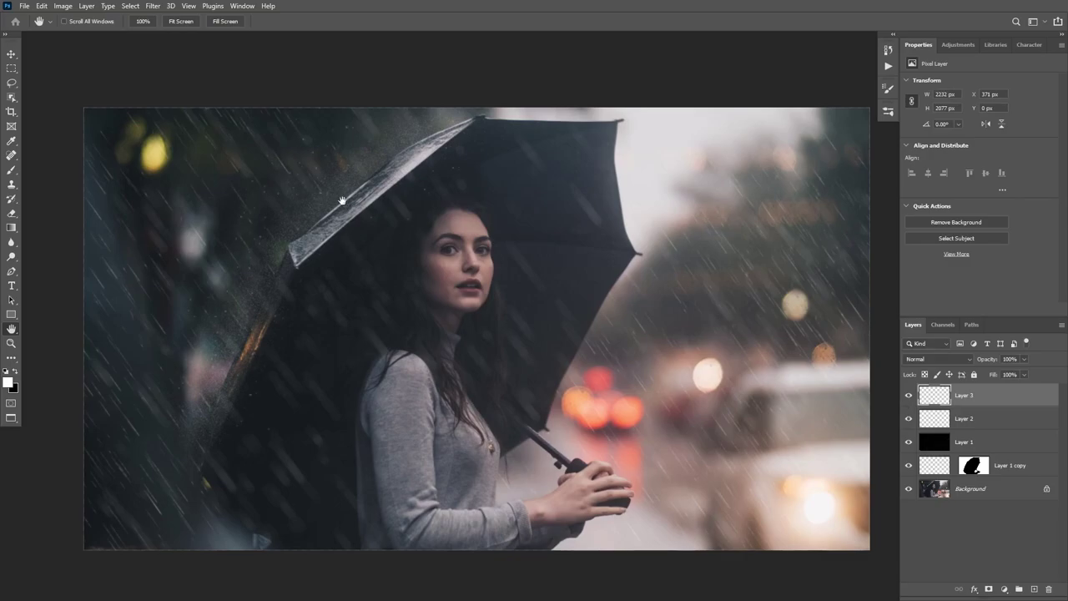
pyautogui.hotkey('ctrl', 'j')
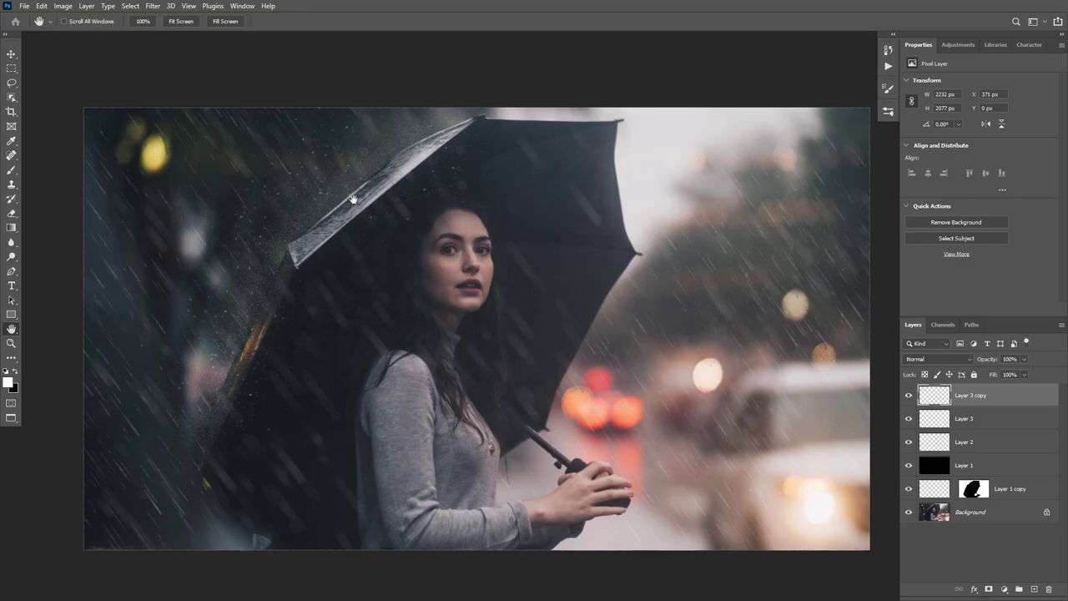
# Step: Merge Layer 3 with its copy and add a white layer mask to the droplet layer
pyautogui.keyDown('shift'); pyautogui.click(1012, 417); pyautogui.keyUp('shift')
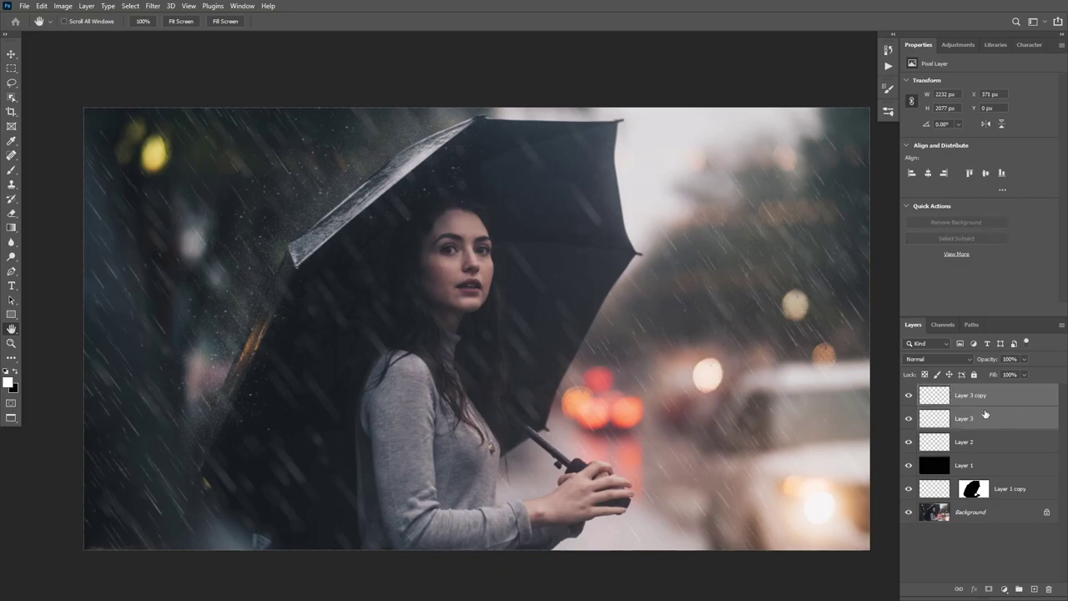
pyautogui.hotkey('ctrl', 'e')
pyautogui.click(909, 395)
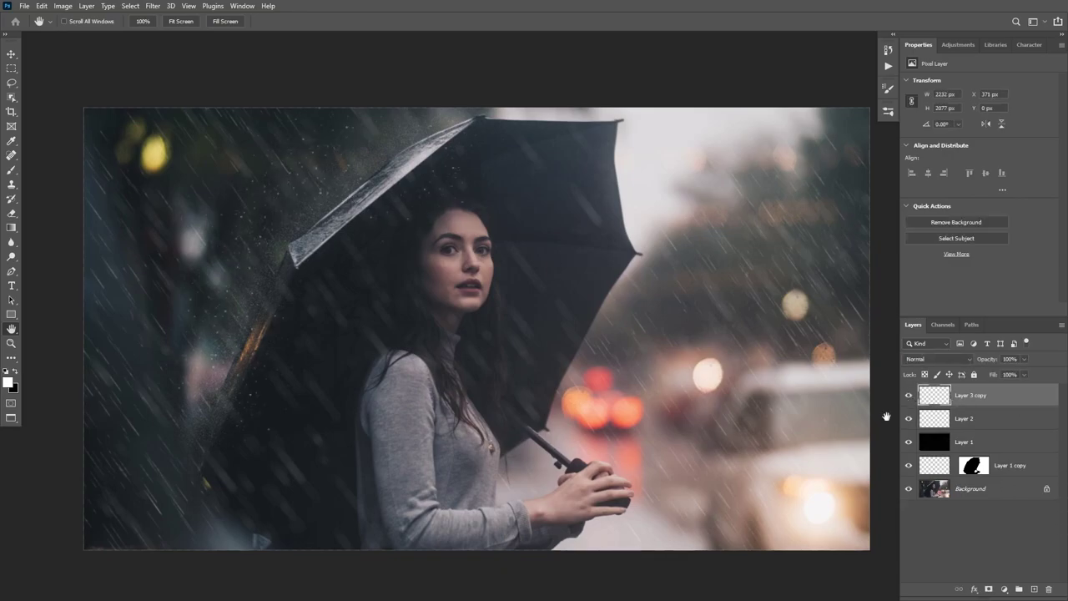
pyautogui.click(989, 589)
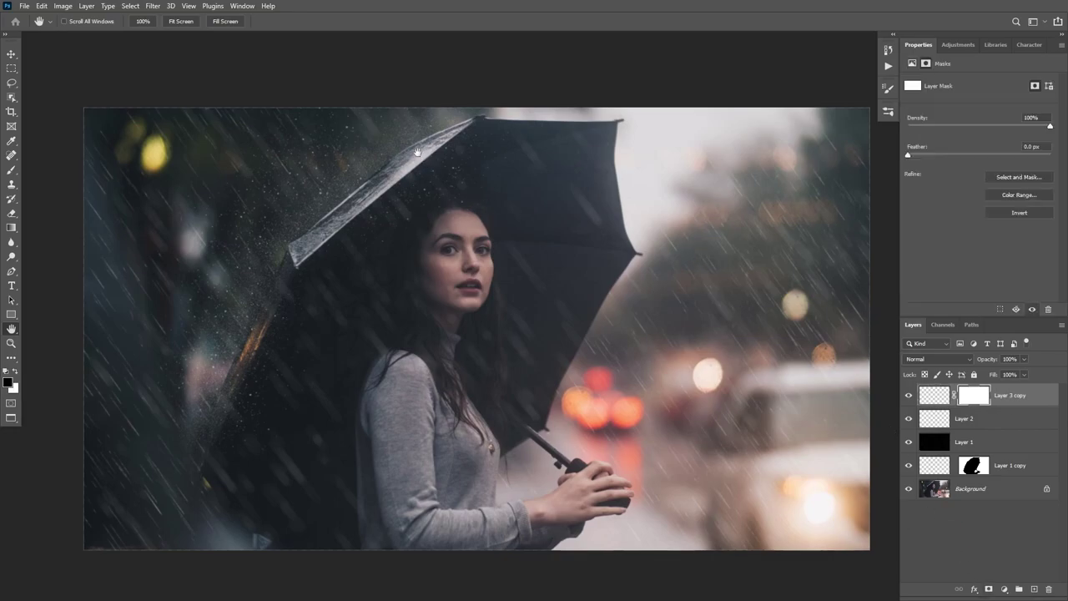
# Step: Pick the Hard Round brush, size it to about 385 px with a soft edge, and mask droplets near the umbrella
pyautogui.press('b')
pyautogui.rightClick(399, 178)
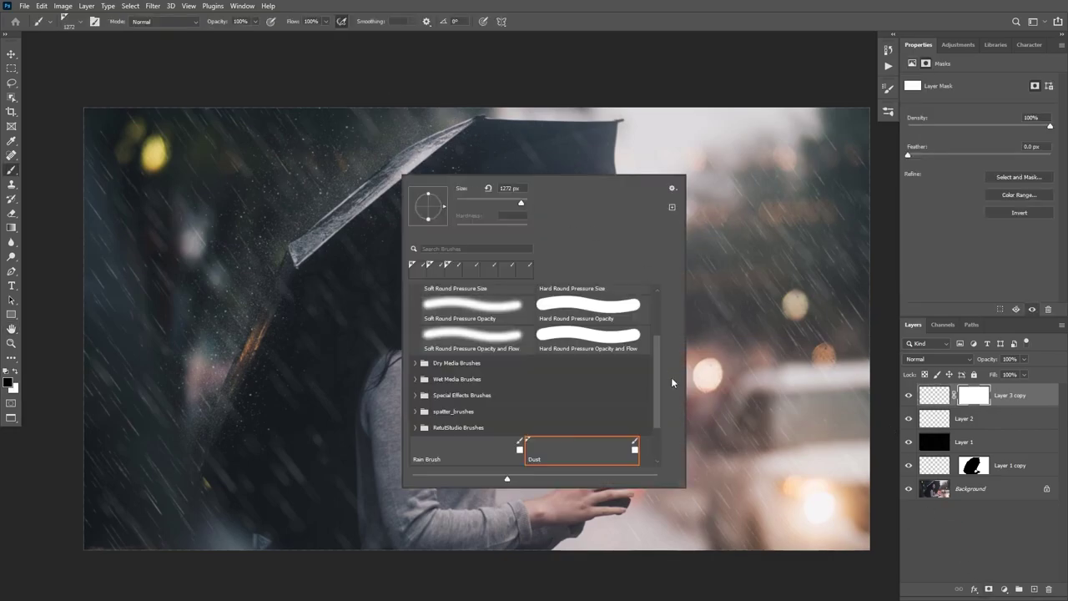
pyautogui.moveTo(661, 361); pyautogui.dragTo(663, 305)
pyautogui.click(576, 330)
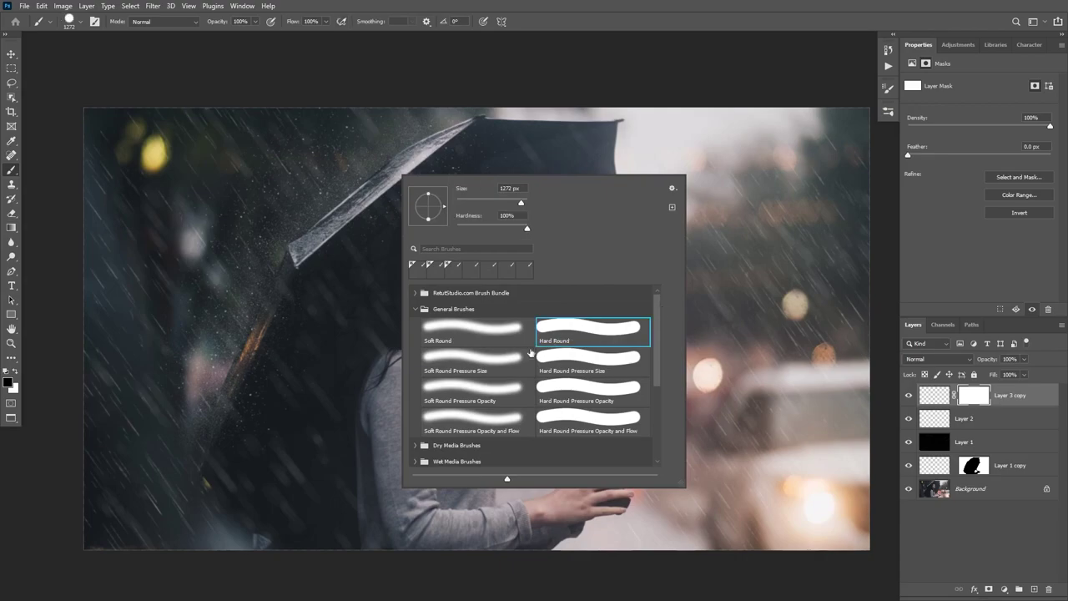
pyautogui.press('Return')
pyautogui.moveTo(318, 254); pyautogui.dragTo(235, 252)
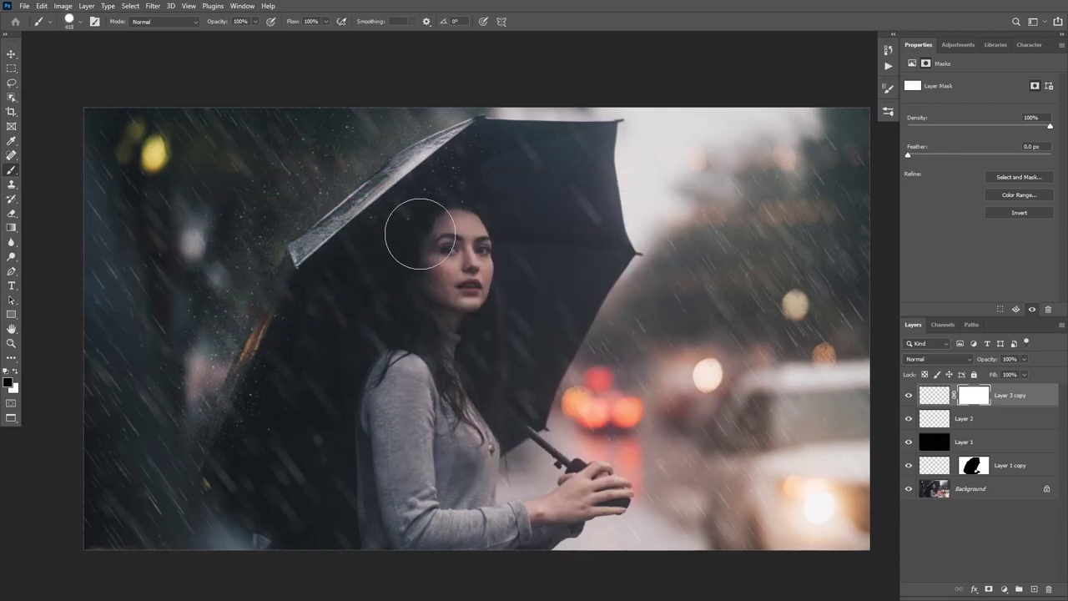
pyautogui.moveTo(424, 258)
pyautogui.mouseDown()
pyautogui.moveTo(415, 120)
pyautogui.moveTo(466, 220)
pyautogui.moveTo(400, 252)
pyautogui.moveTo(397, 236)
pyautogui.moveTo(489, 192)
pyautogui.moveTo(464, 214)
pyautogui.moveTo(472, 195)
pyautogui.moveTo(415, 227)
pyautogui.moveTo(486, 167)
pyautogui.mouseUp()
pyautogui.moveTo(358, 267); pyautogui.dragTo(358, 267)
# Step: At 50% opacity and flow, paint black over specks along the umbrella's left edge, then hide Layer 2
pyautogui.press('5')
pyautogui.press('x')
pyautogui.hotkey('shift', '5')
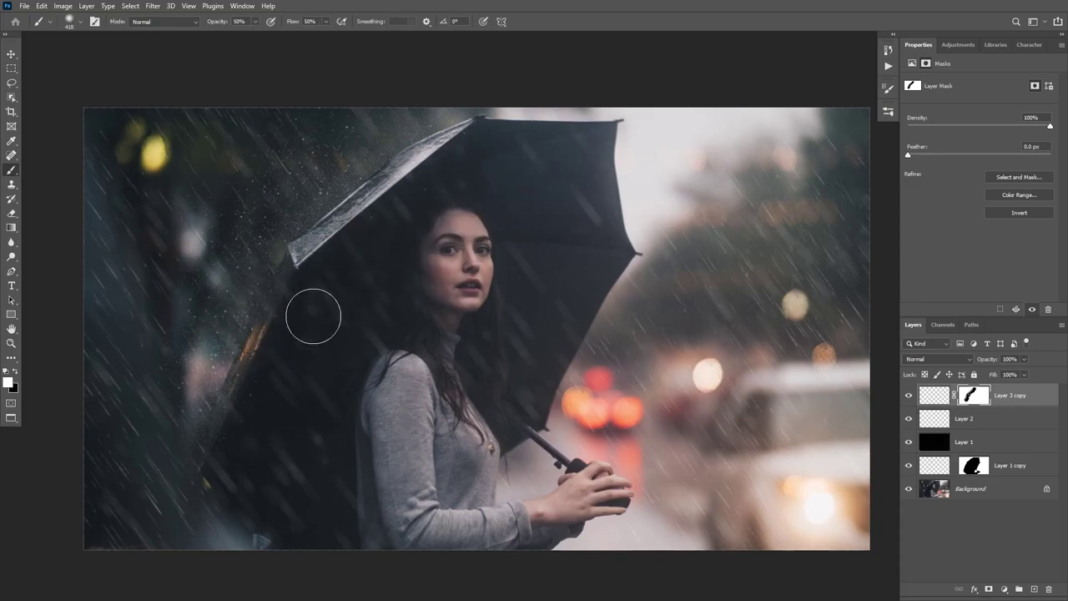
pyautogui.press('x')
pyautogui.moveTo(277, 240)
pyautogui.mouseDown()
pyautogui.moveTo(267, 239)
pyautogui.moveTo(251, 310)
pyautogui.mouseUp()
pyautogui.press('[')
pyautogui.press('[')
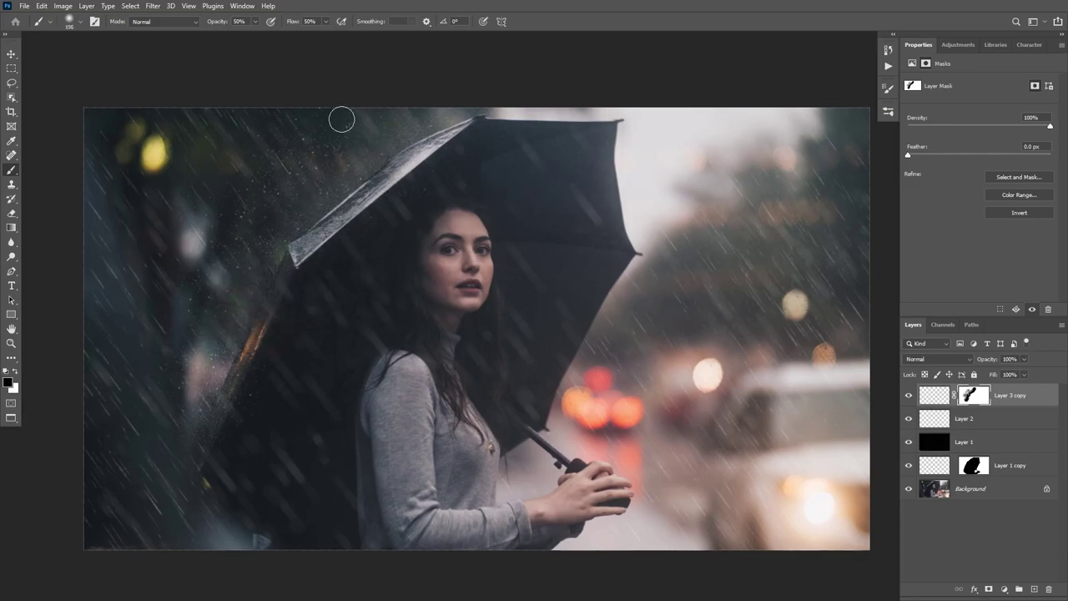
pyautogui.hotkey('ctrl', 'z')
pyautogui.click(908, 419)
# Step: Make Layer 2 visible again, select it, and add a layer mask
pyautogui.click(909, 419)
pyautogui.click(964, 418)
pyautogui.click(989, 589)
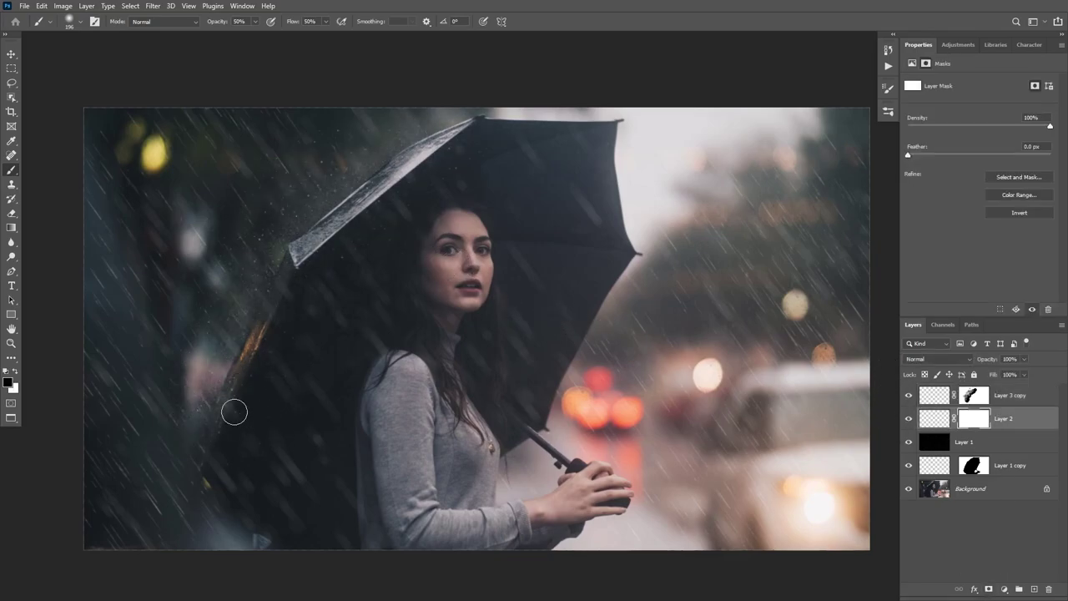
# Step: Toggle Layer 2 off and on twice to compare its droplets, leaving it visible
pyautogui.press('h')
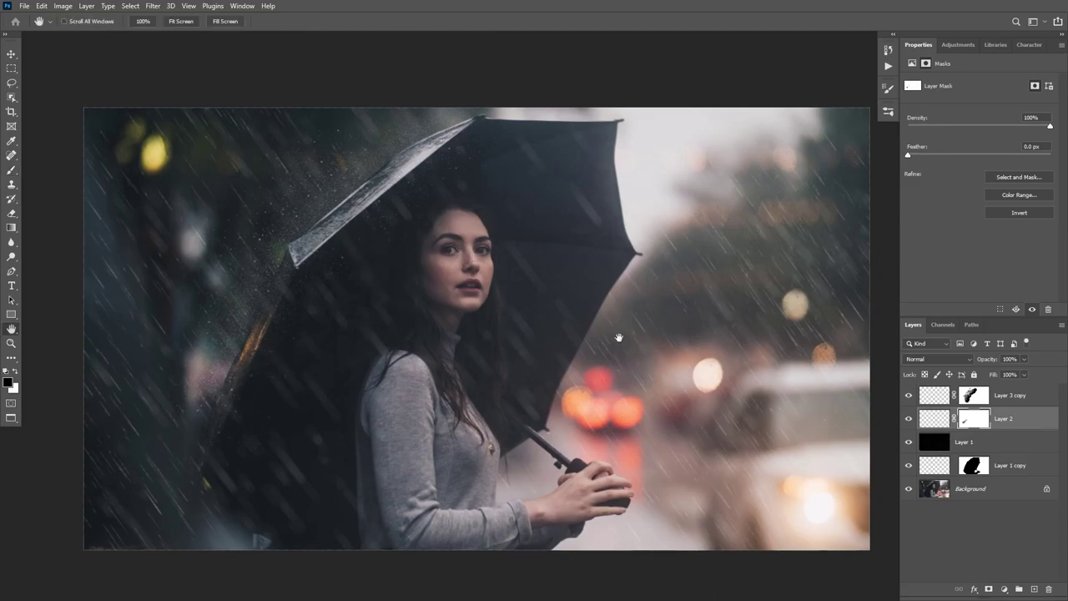
pyautogui.click(908, 418)
pyautogui.click(908, 418)
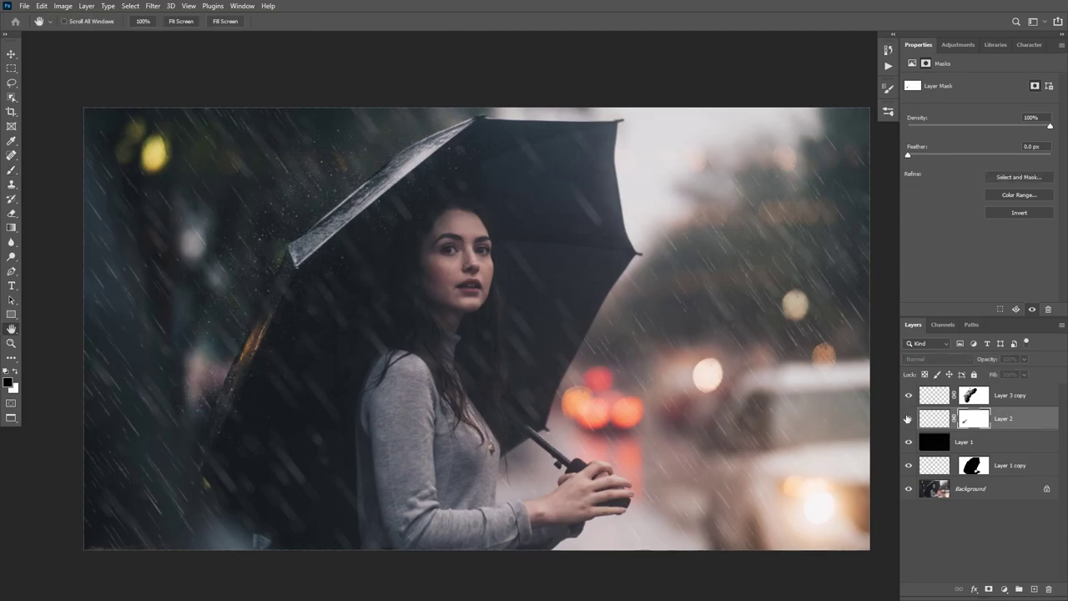
pyautogui.click(908, 418)
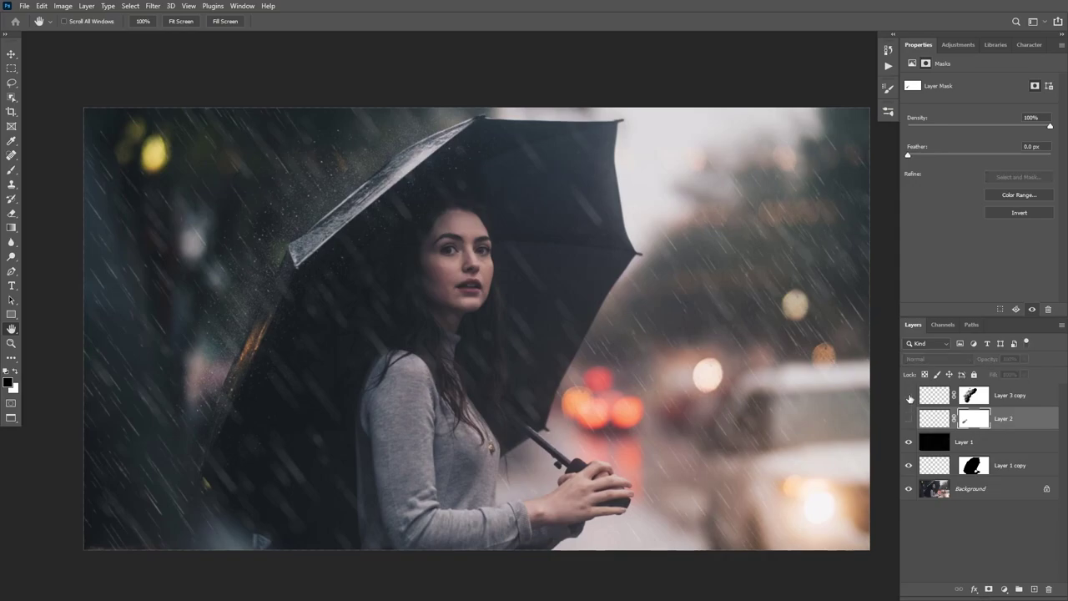
pyautogui.click(908, 418)
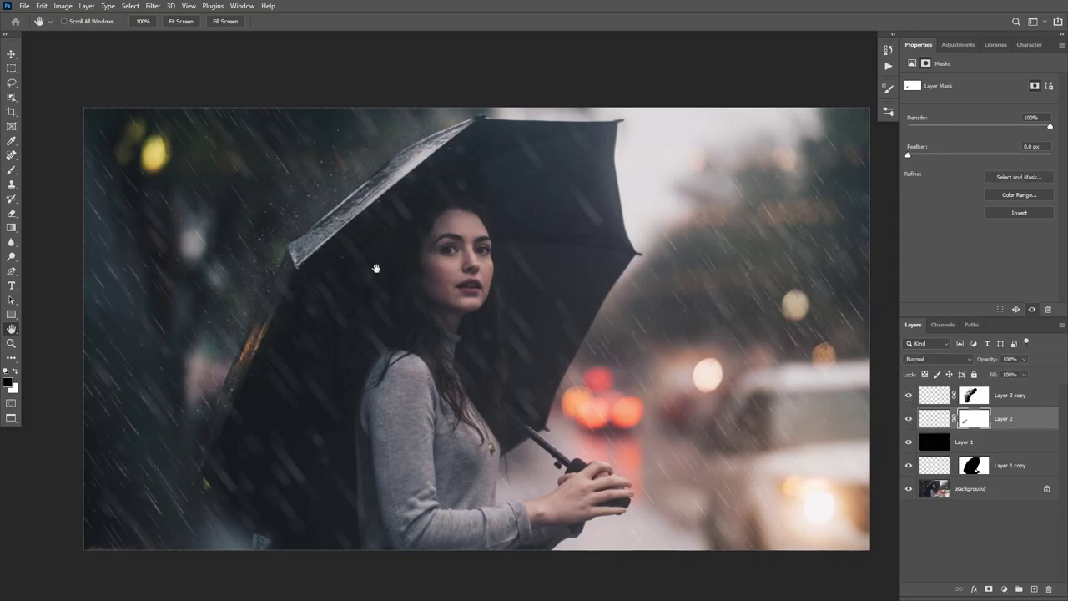